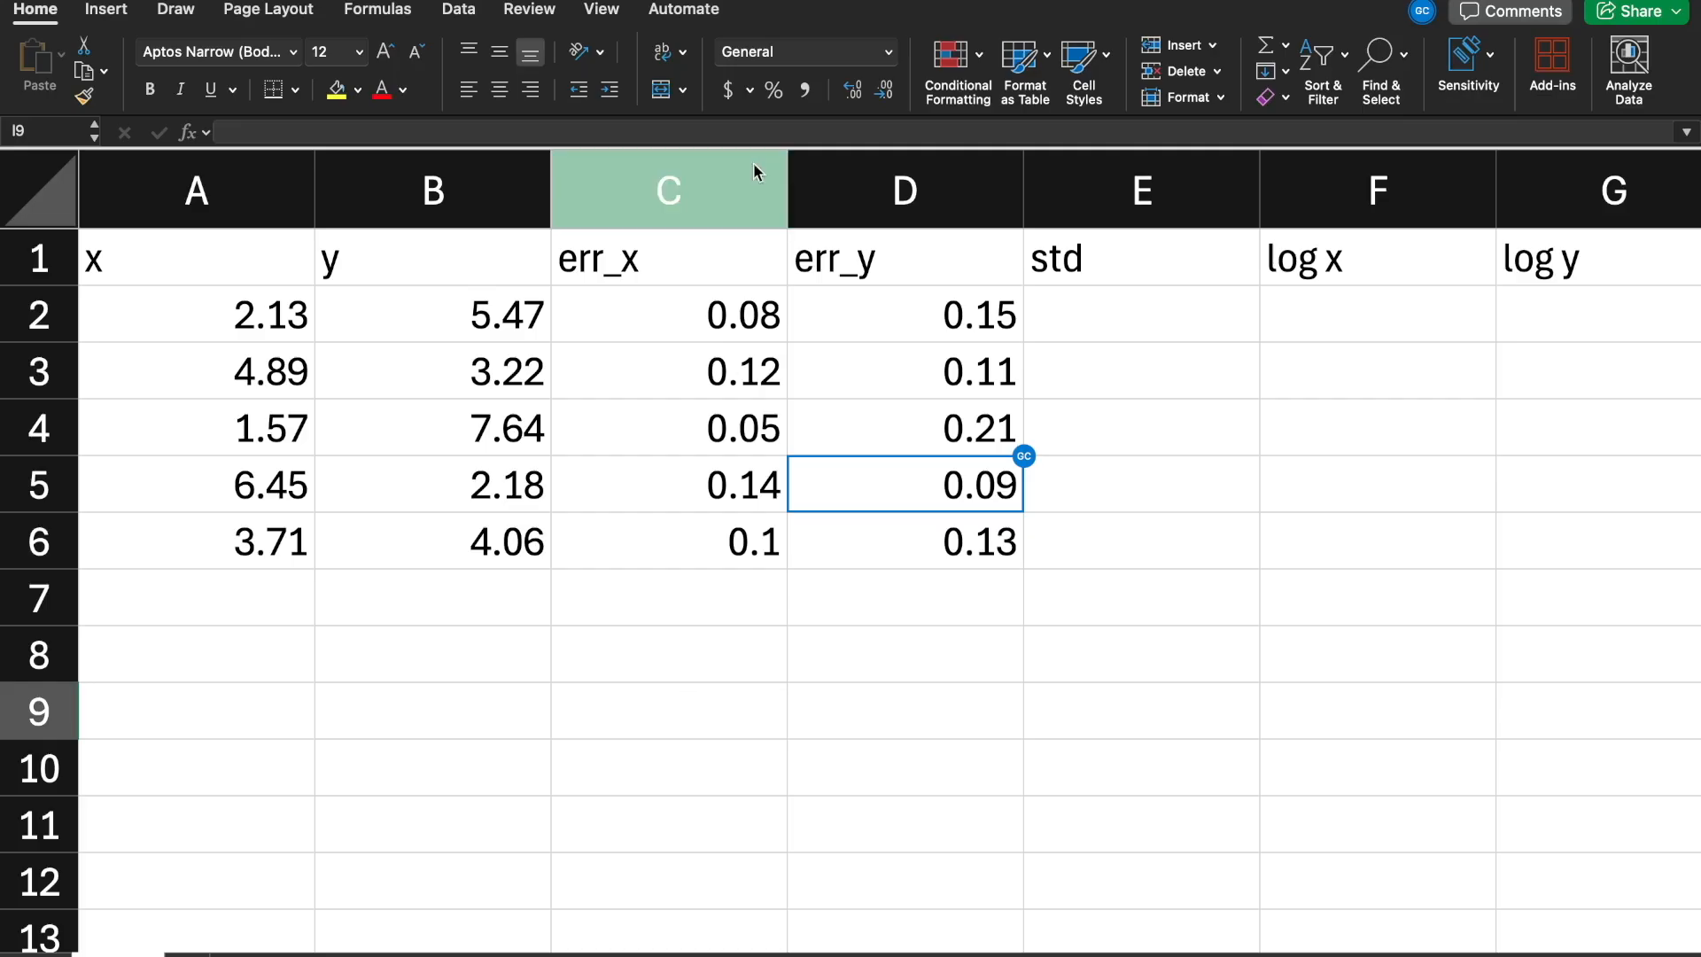
Calculate the standard deviation of the x values A2:A6 with STDEV in cell E2, and clear that cell again
left_click(211, 266)
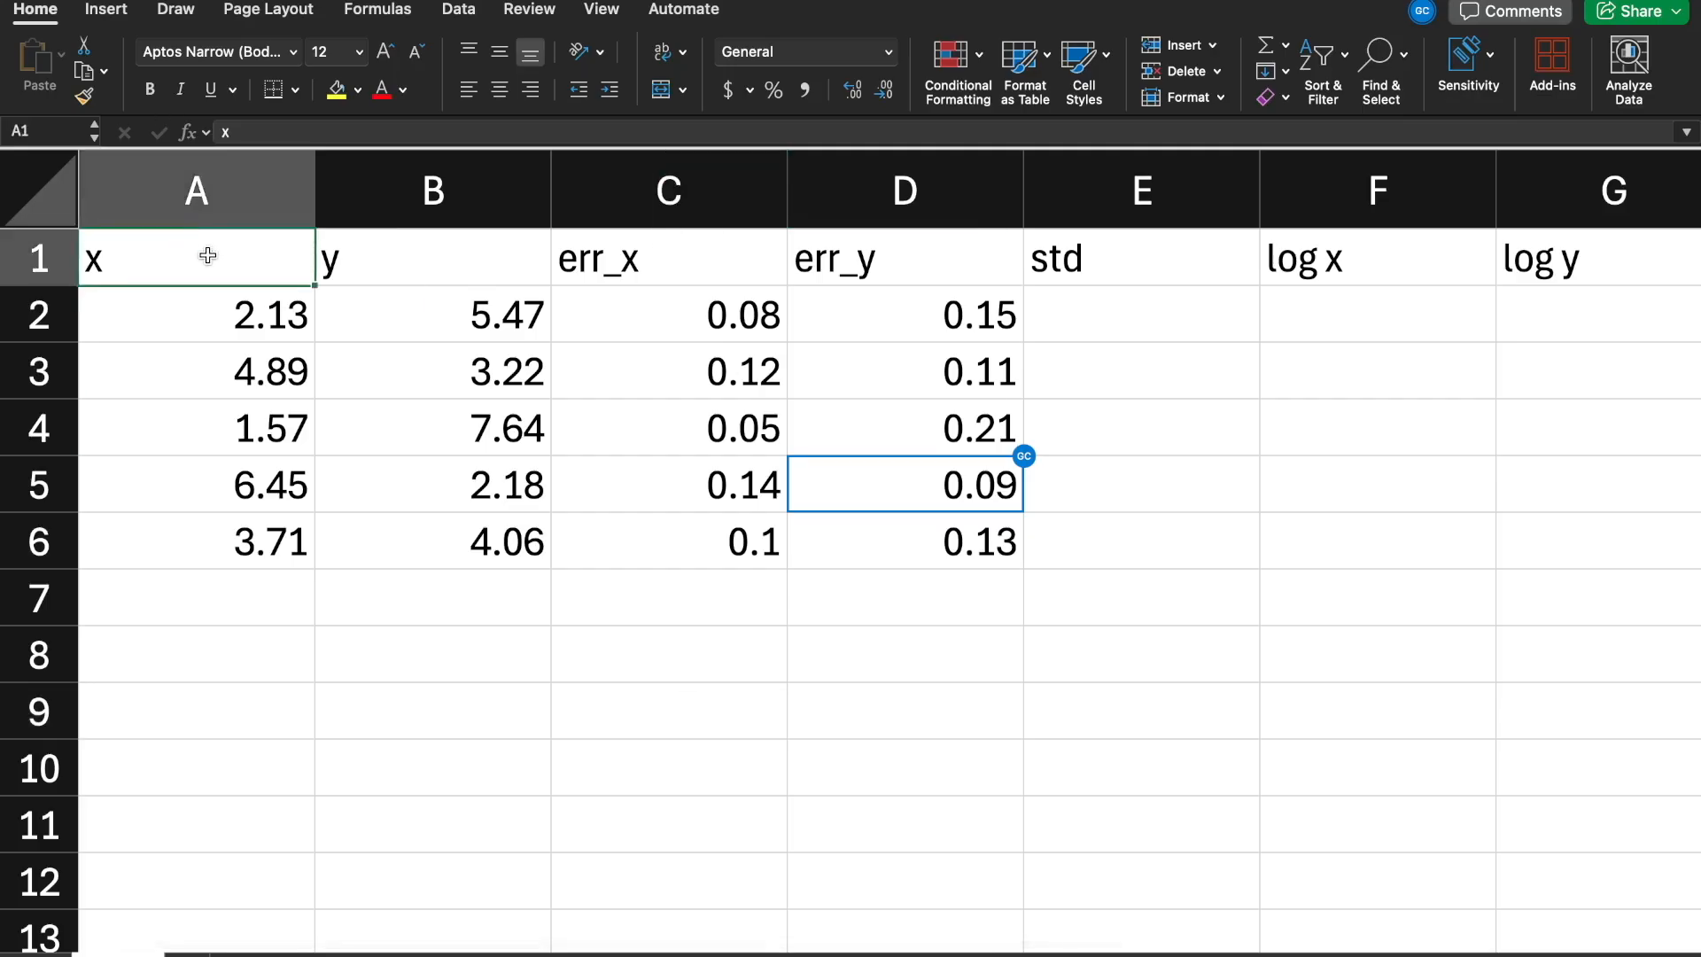
left_click(381, 262)
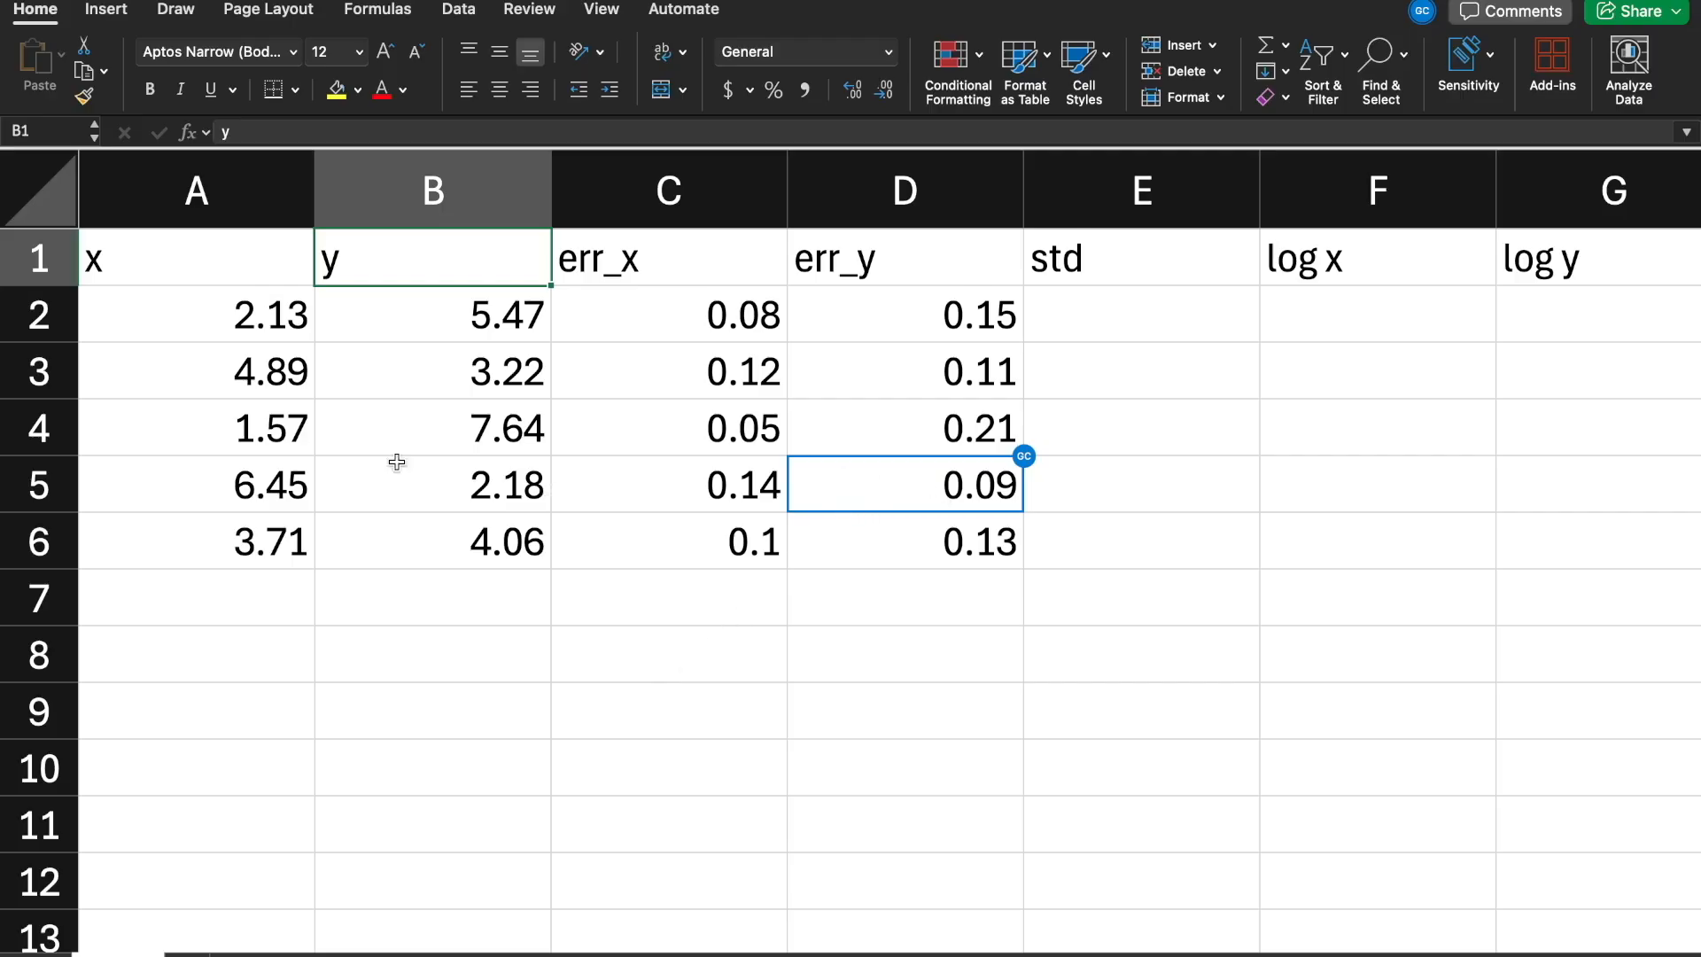
left_click(1167, 331)
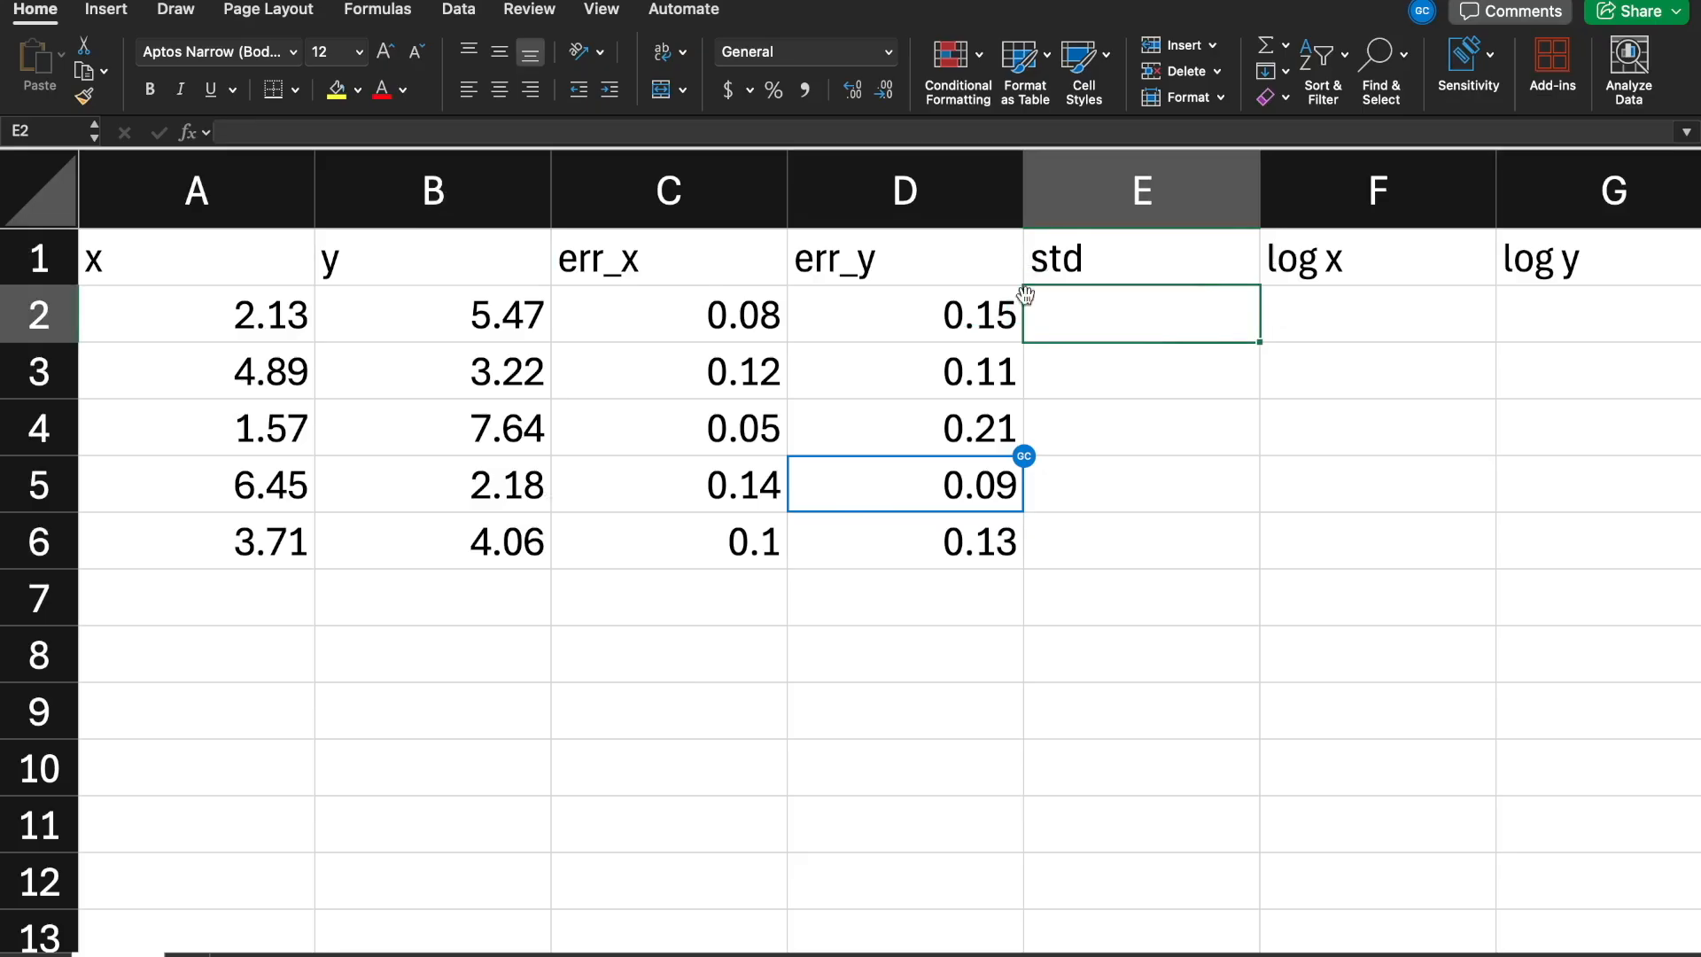
type("=st")
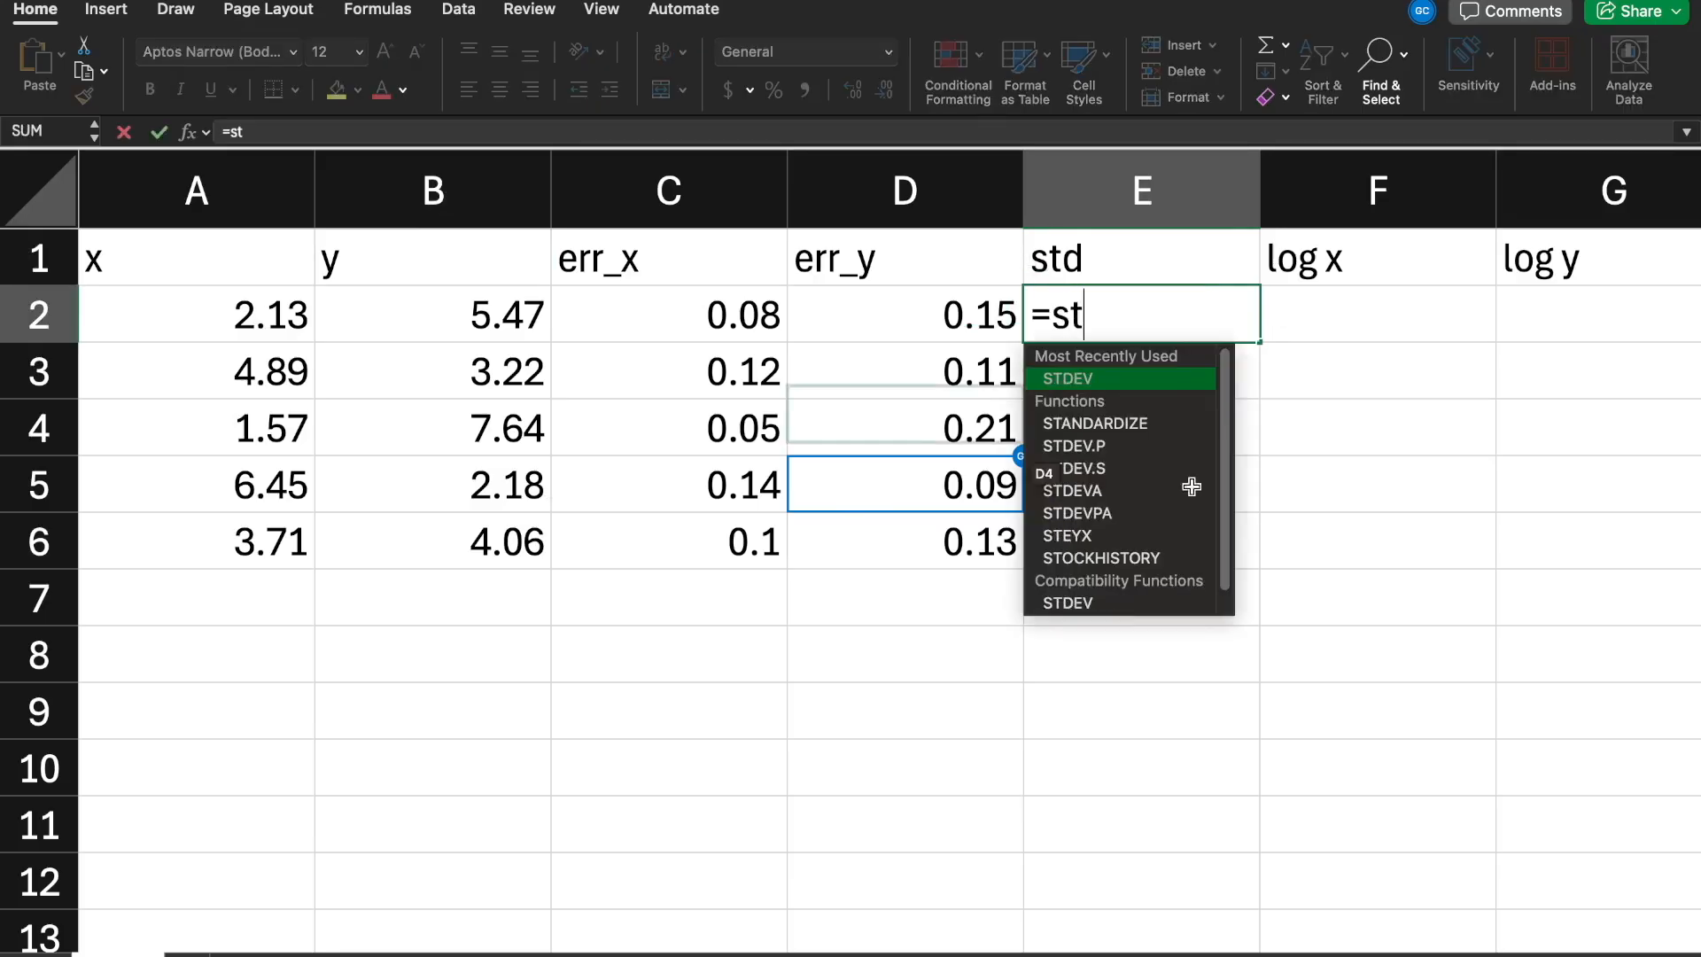
double_click(1143, 379)
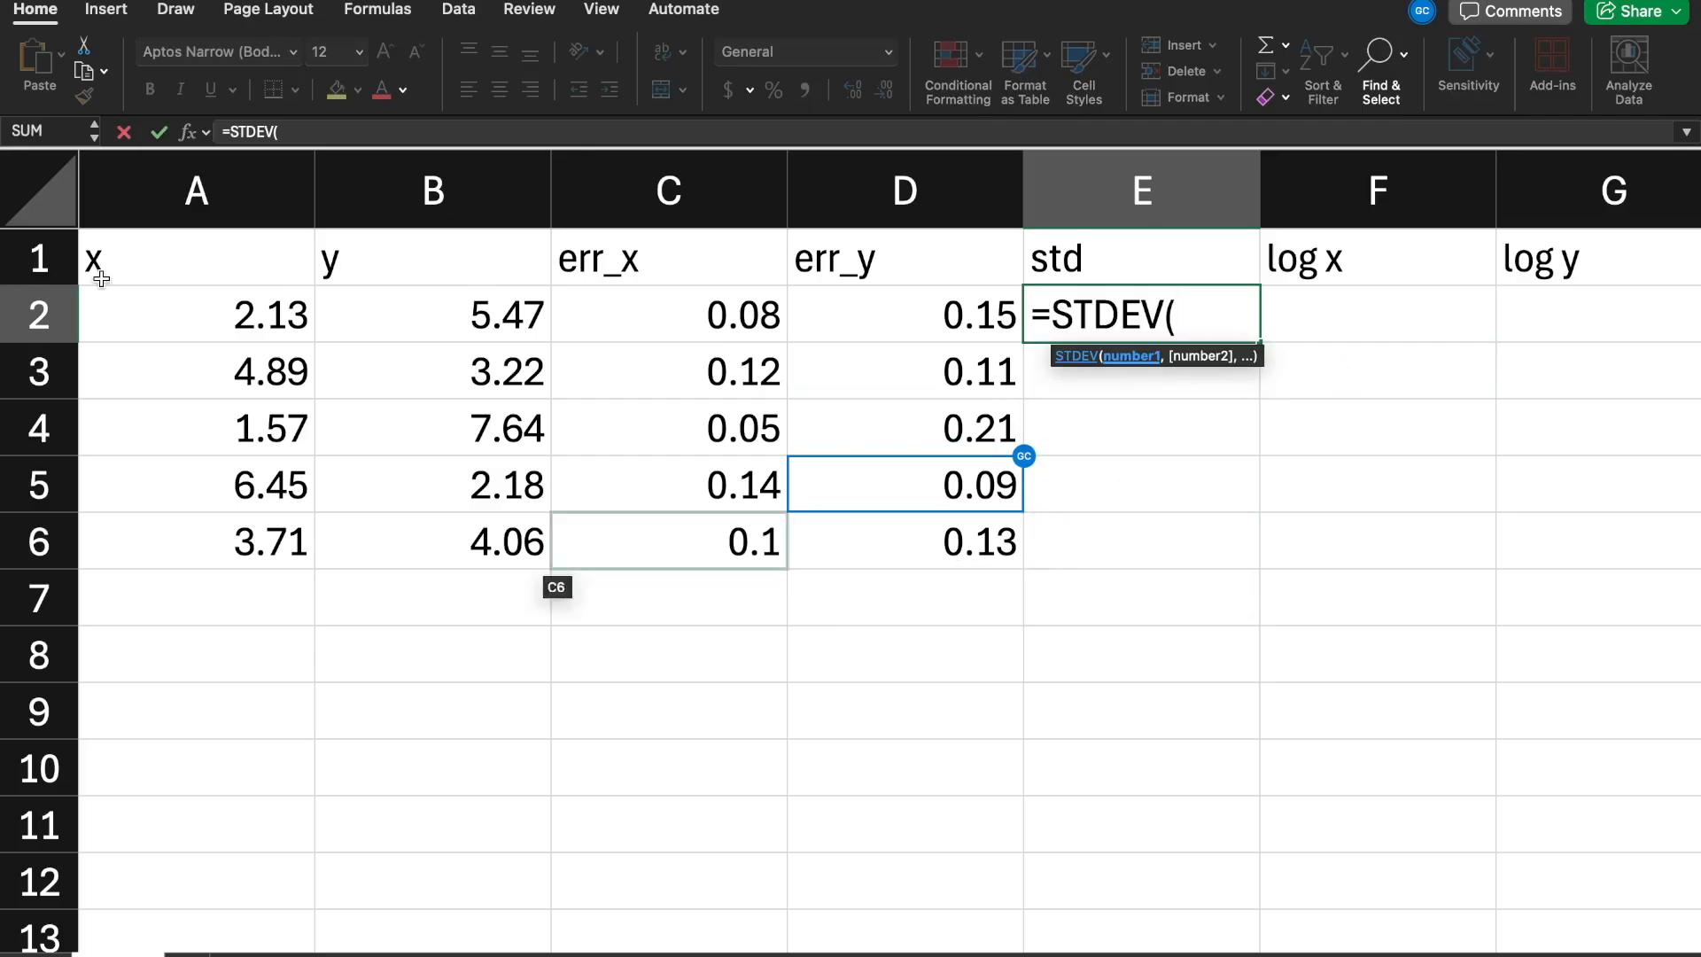
left_click_drag(206, 321, 344, 549)
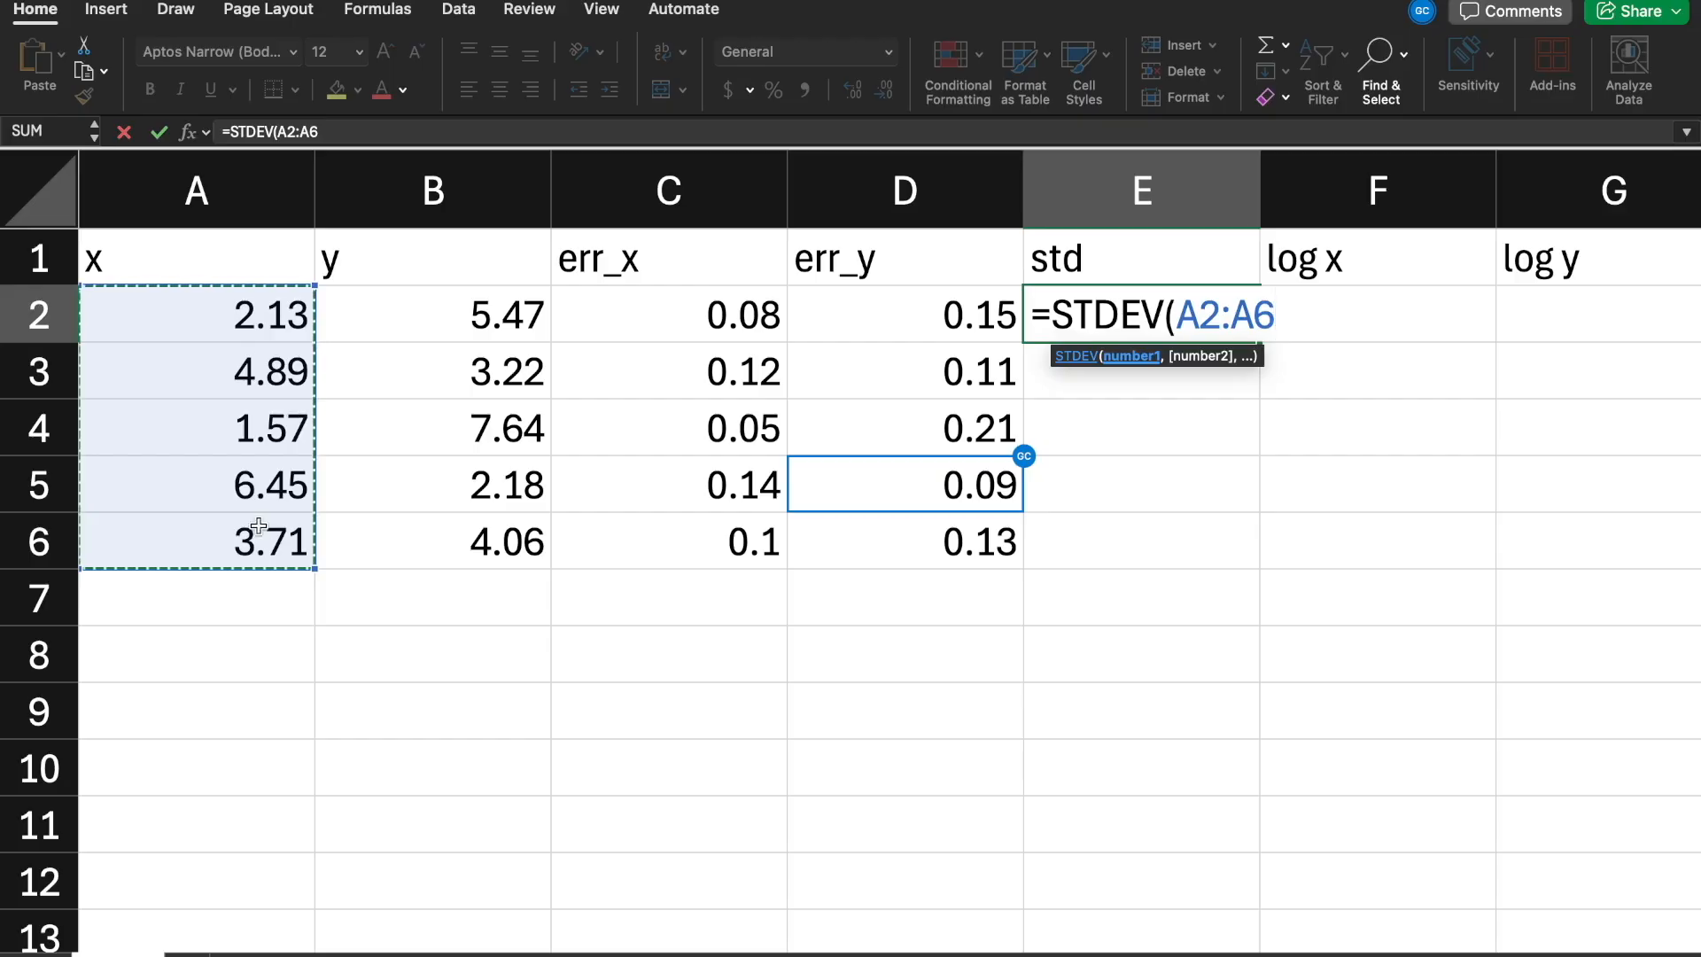
key("Return")
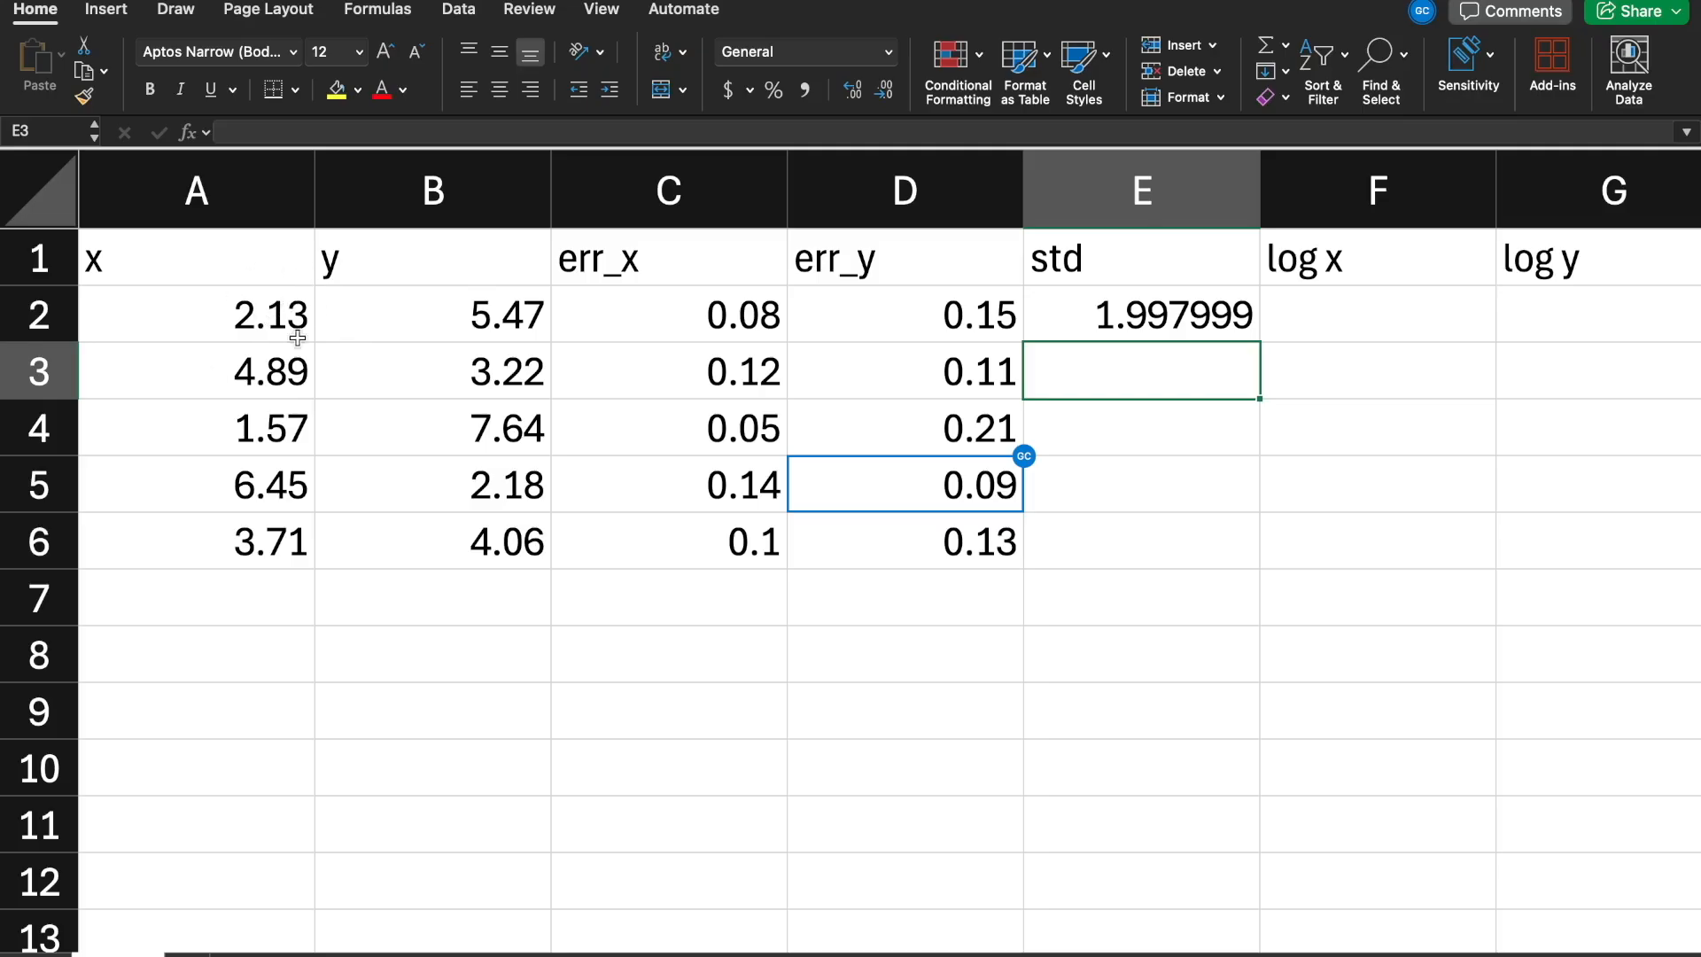
left_click(1134, 302)
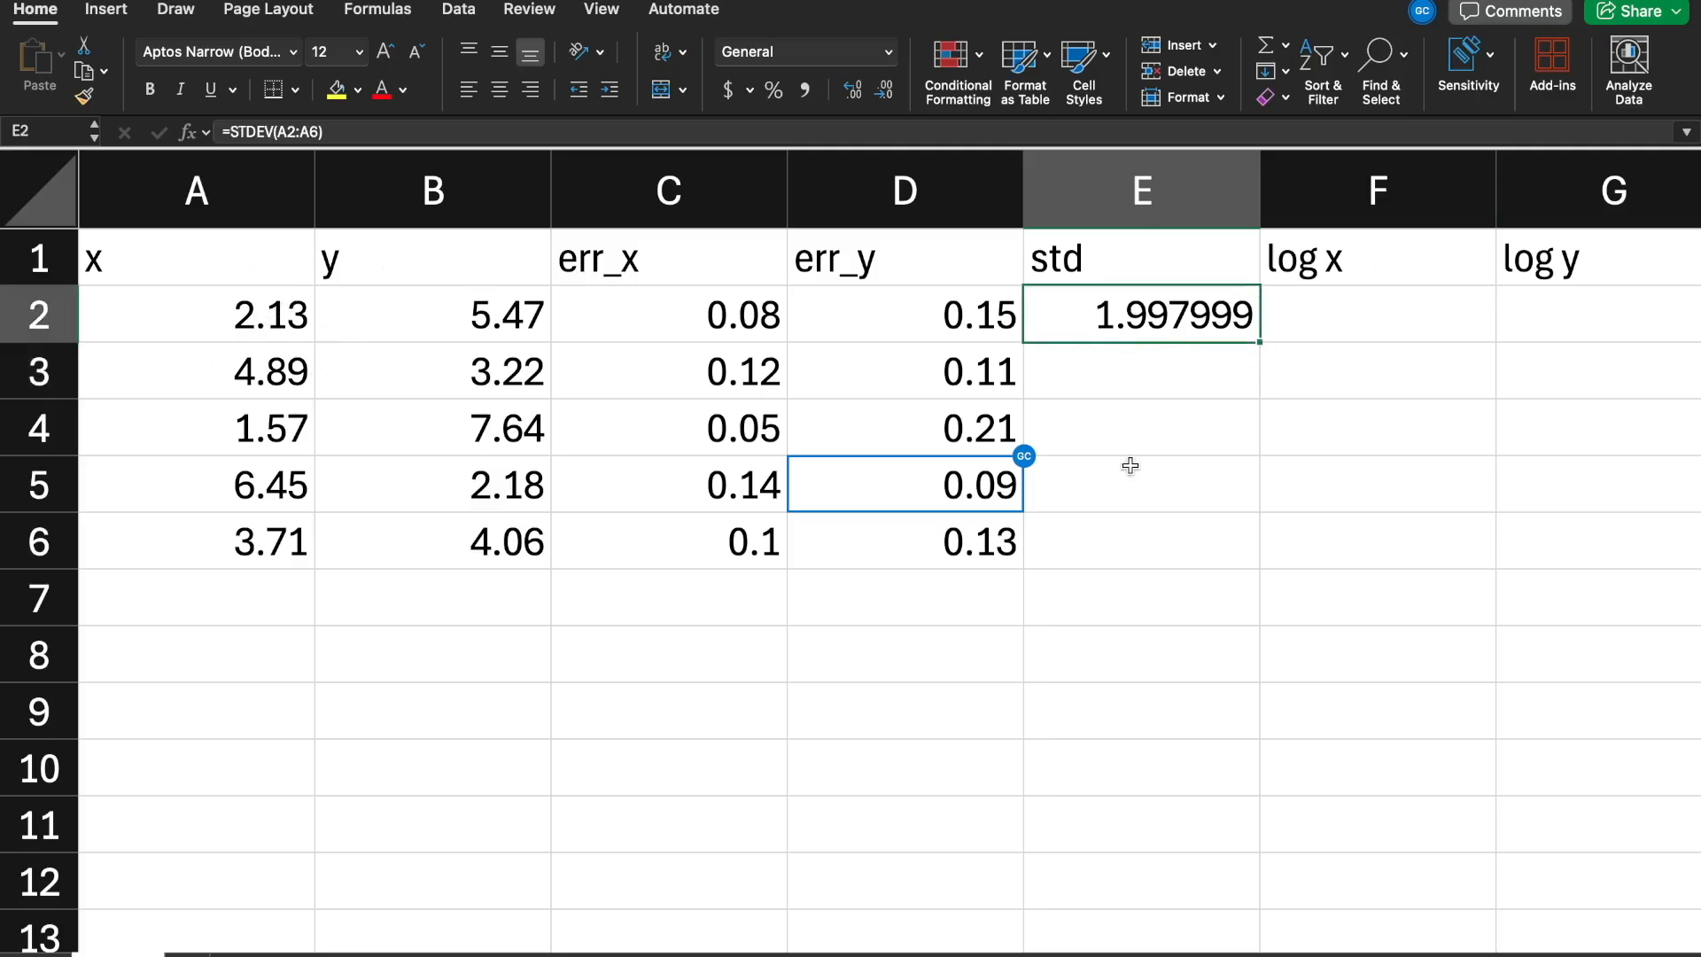
key("BackSpace")
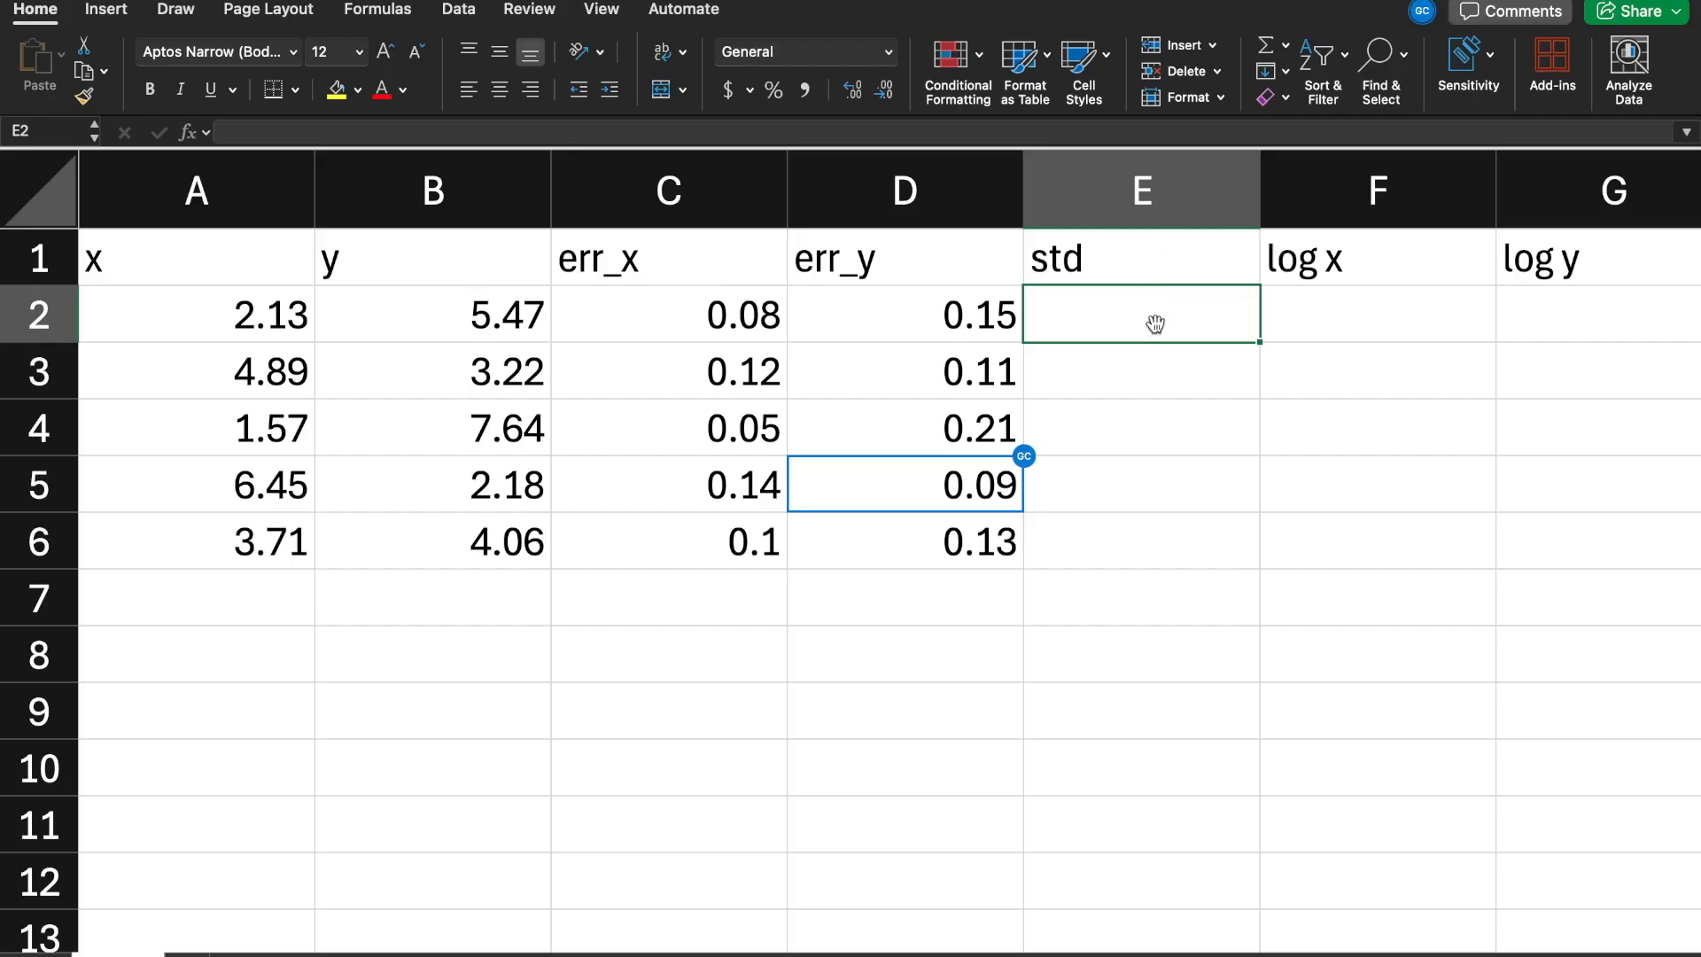
type("=av")
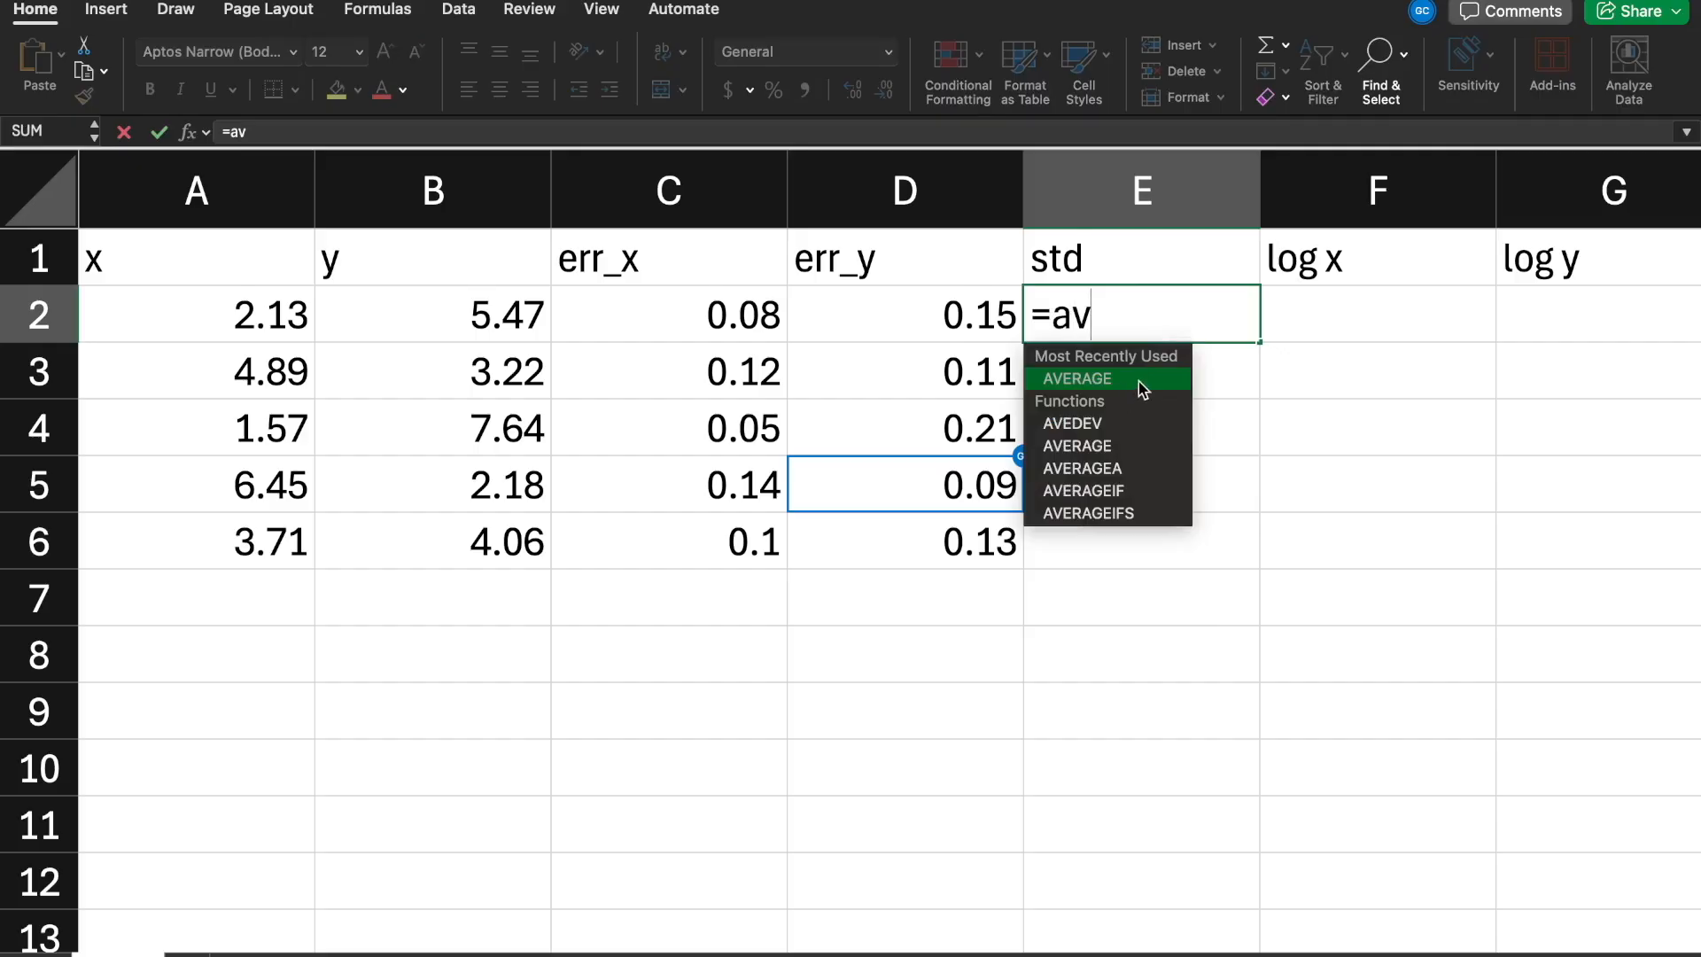
double_click(1112, 381)
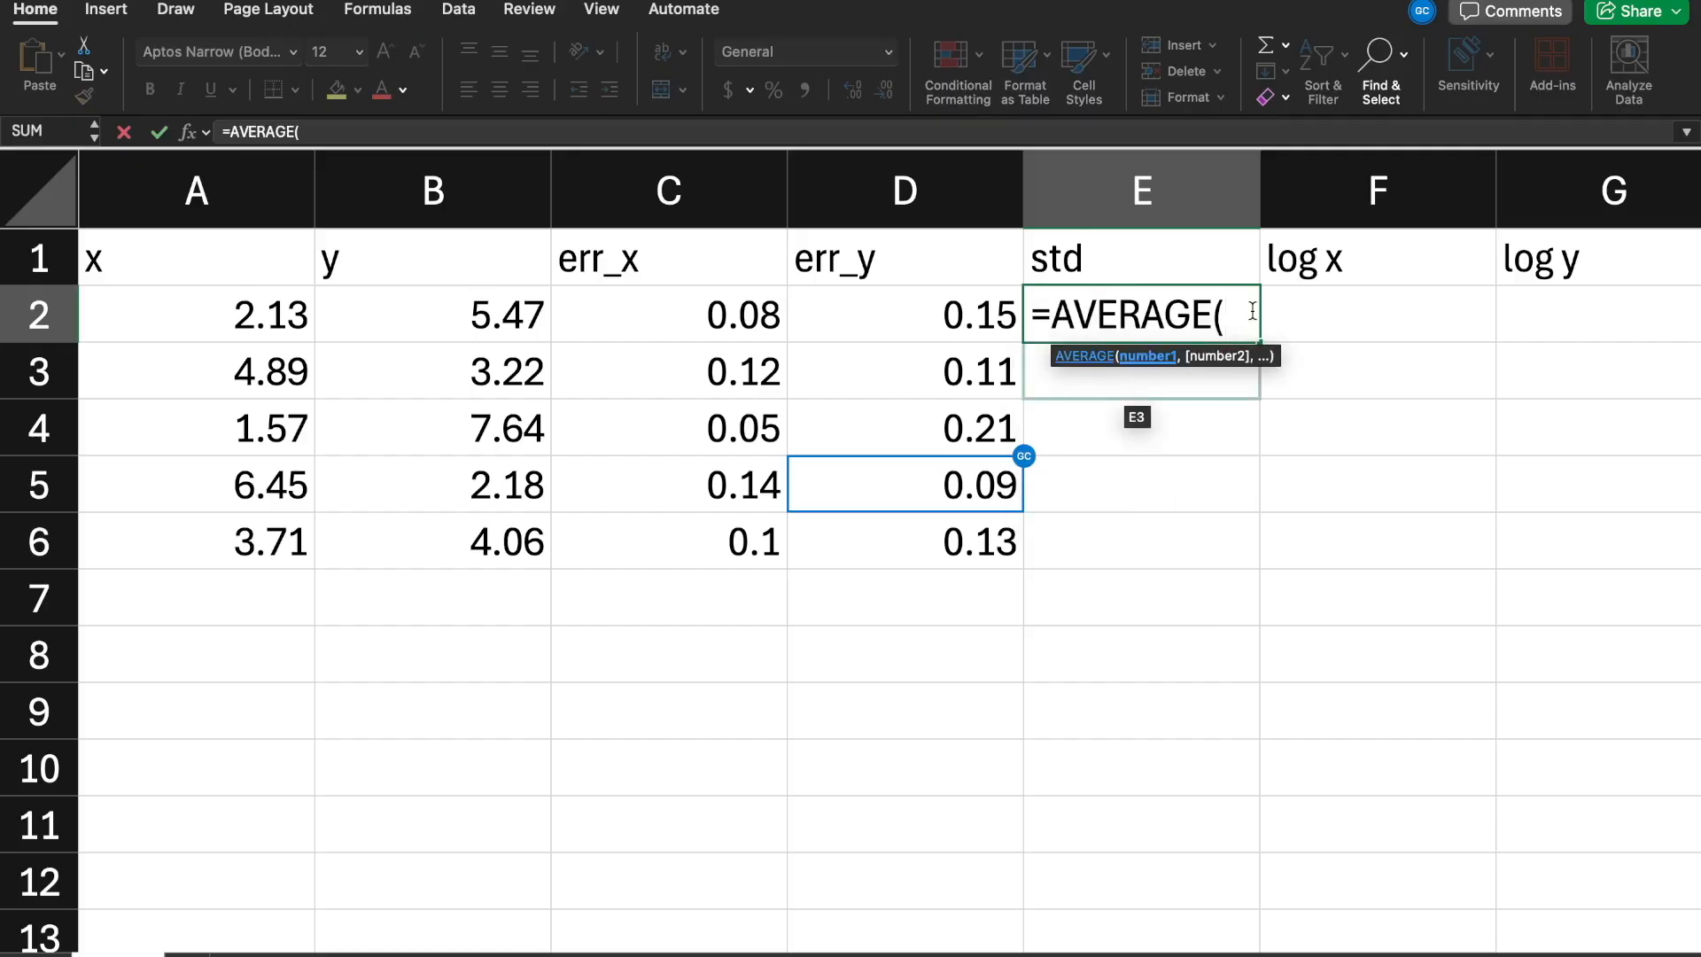
key("BackSpace")
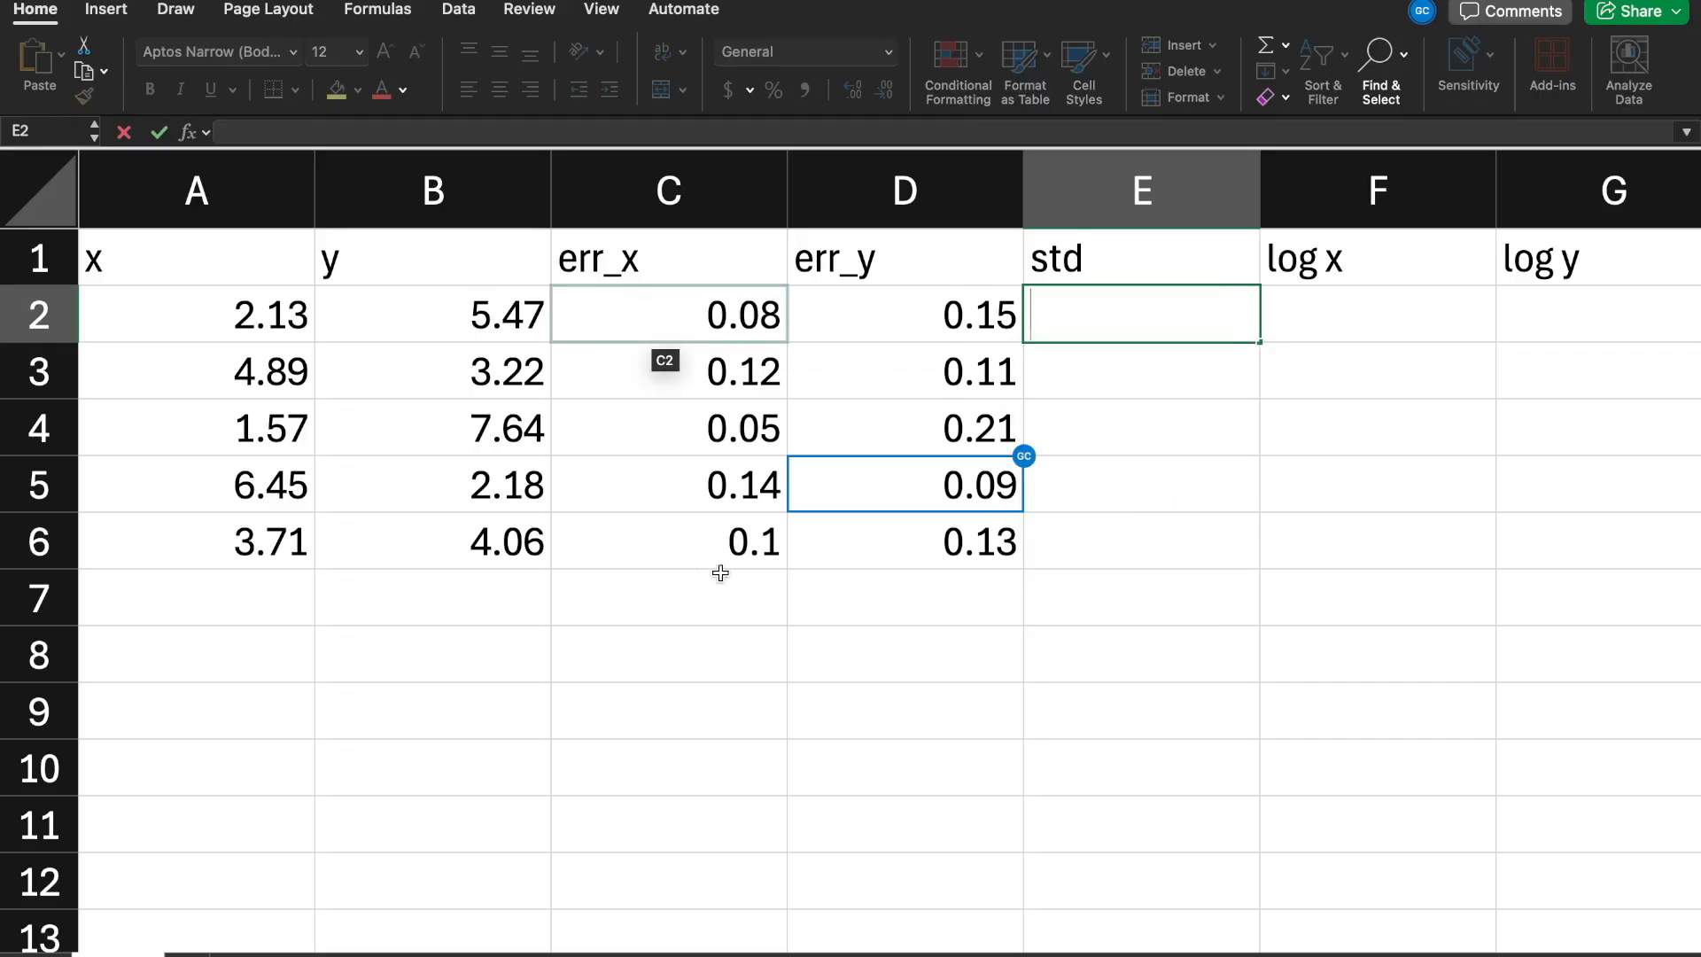
left_click(1058, 585)
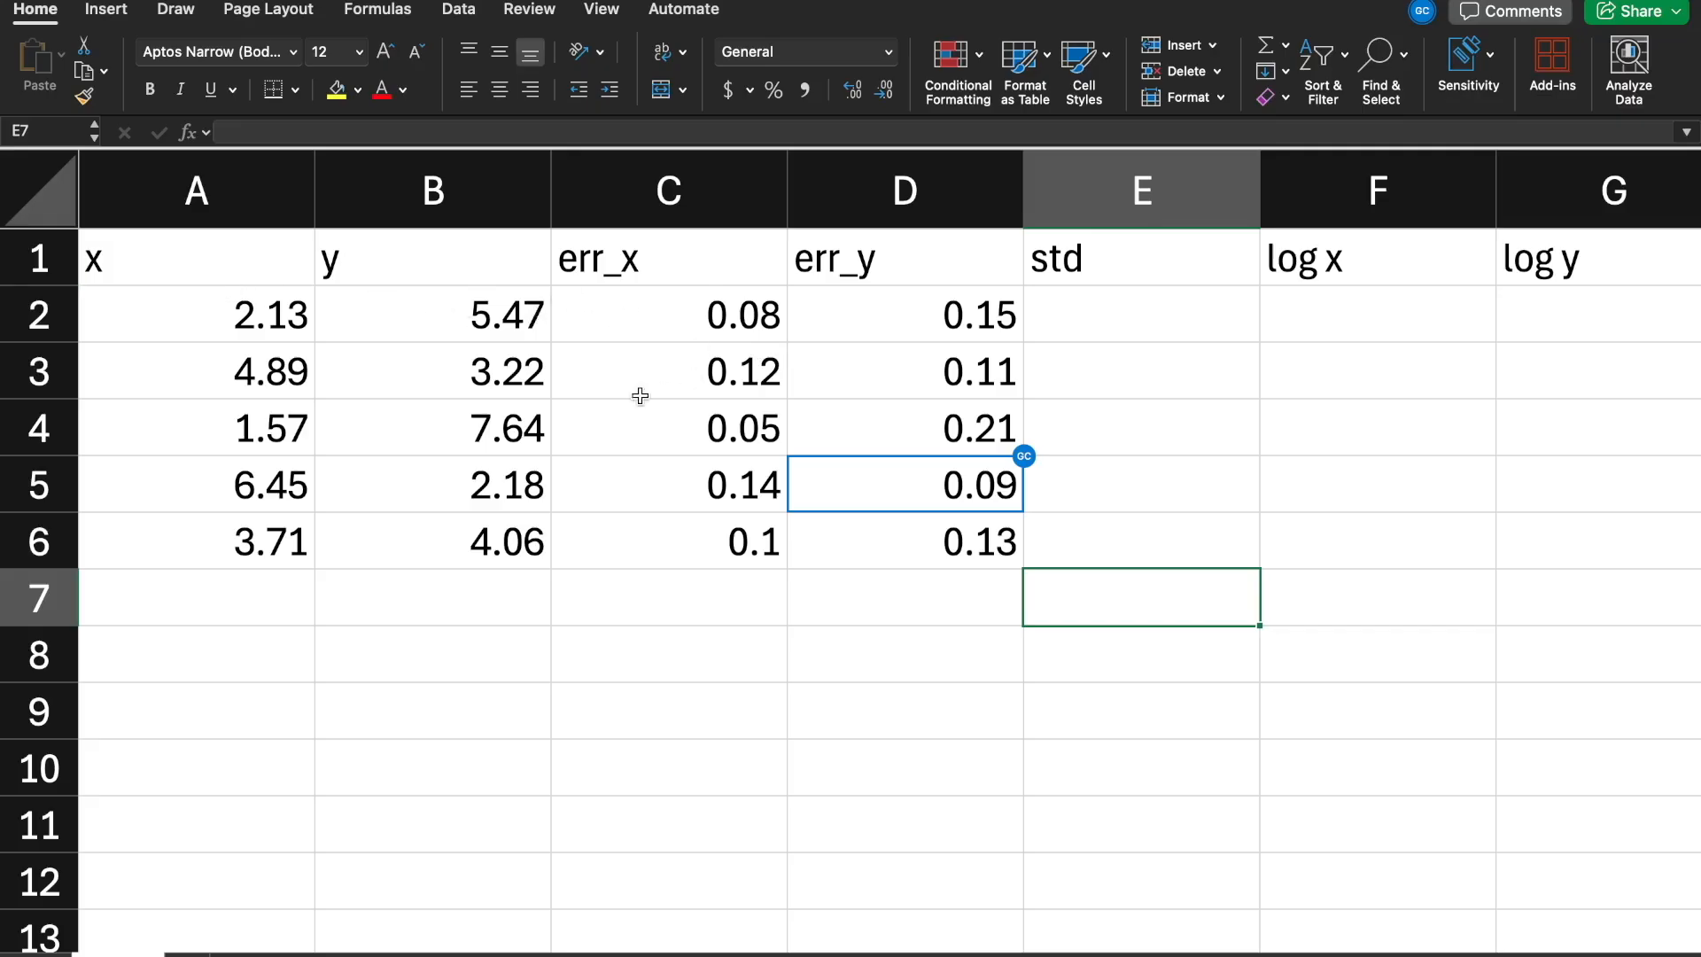
Calculate half the range of the x values in A8 with =(MAX(A2:A6)-MIN(A2:A6))/2, and clear that cell again
left_click(205, 651)
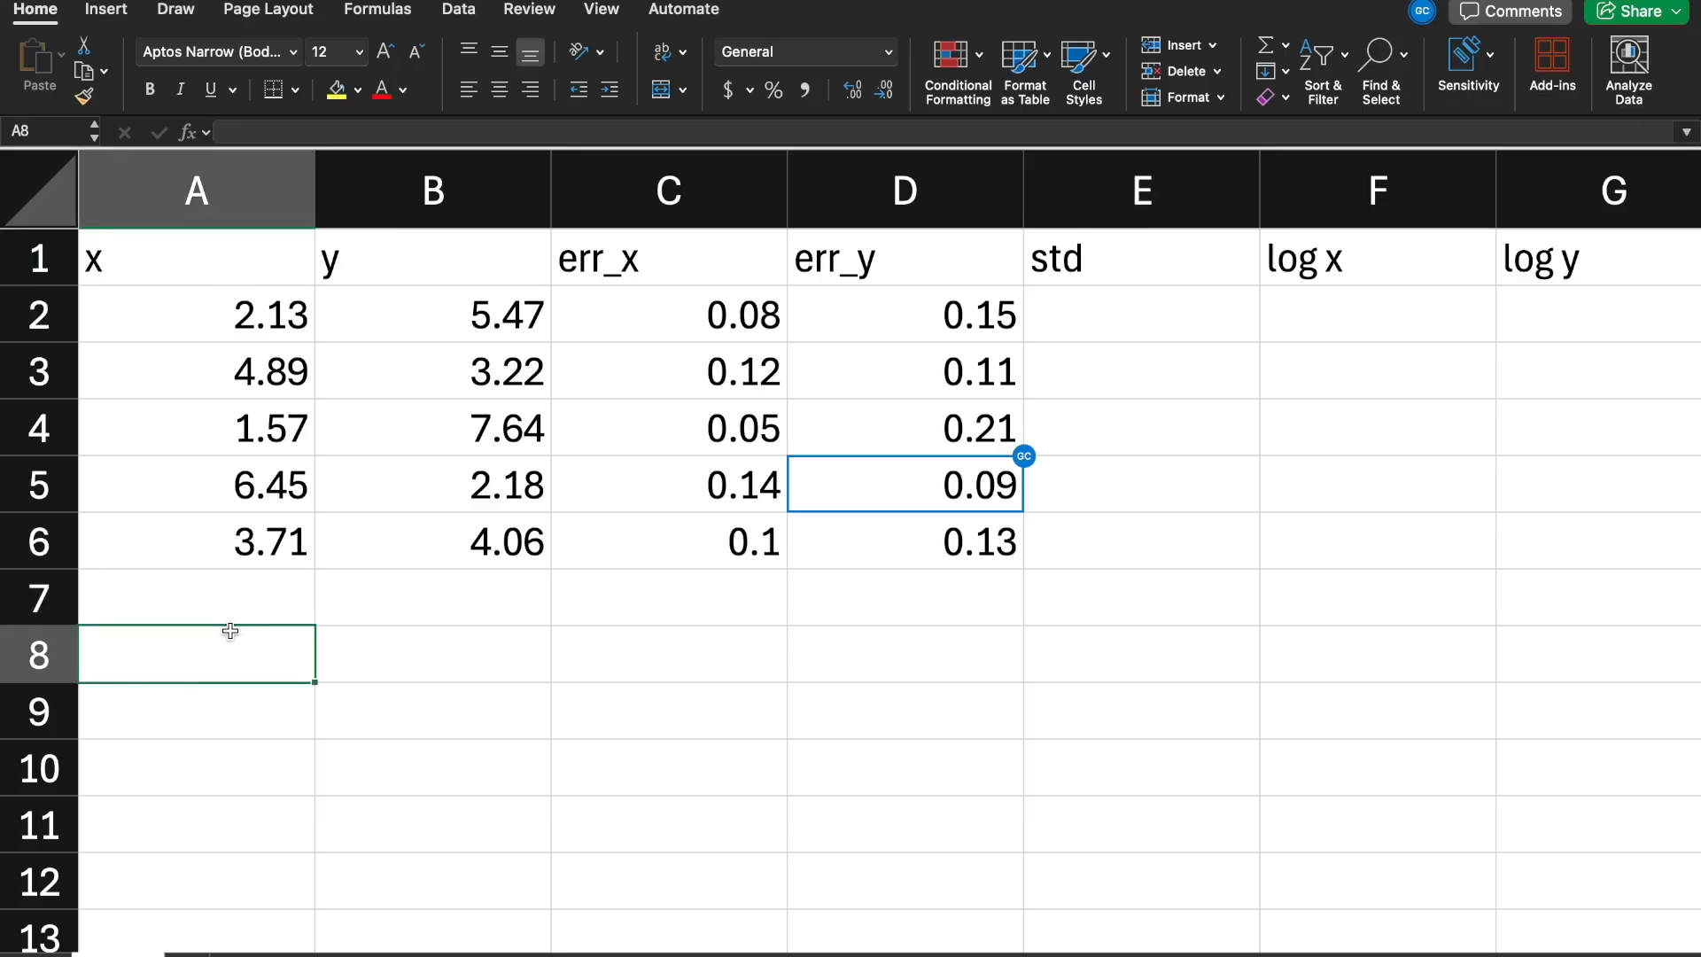
type("=(")
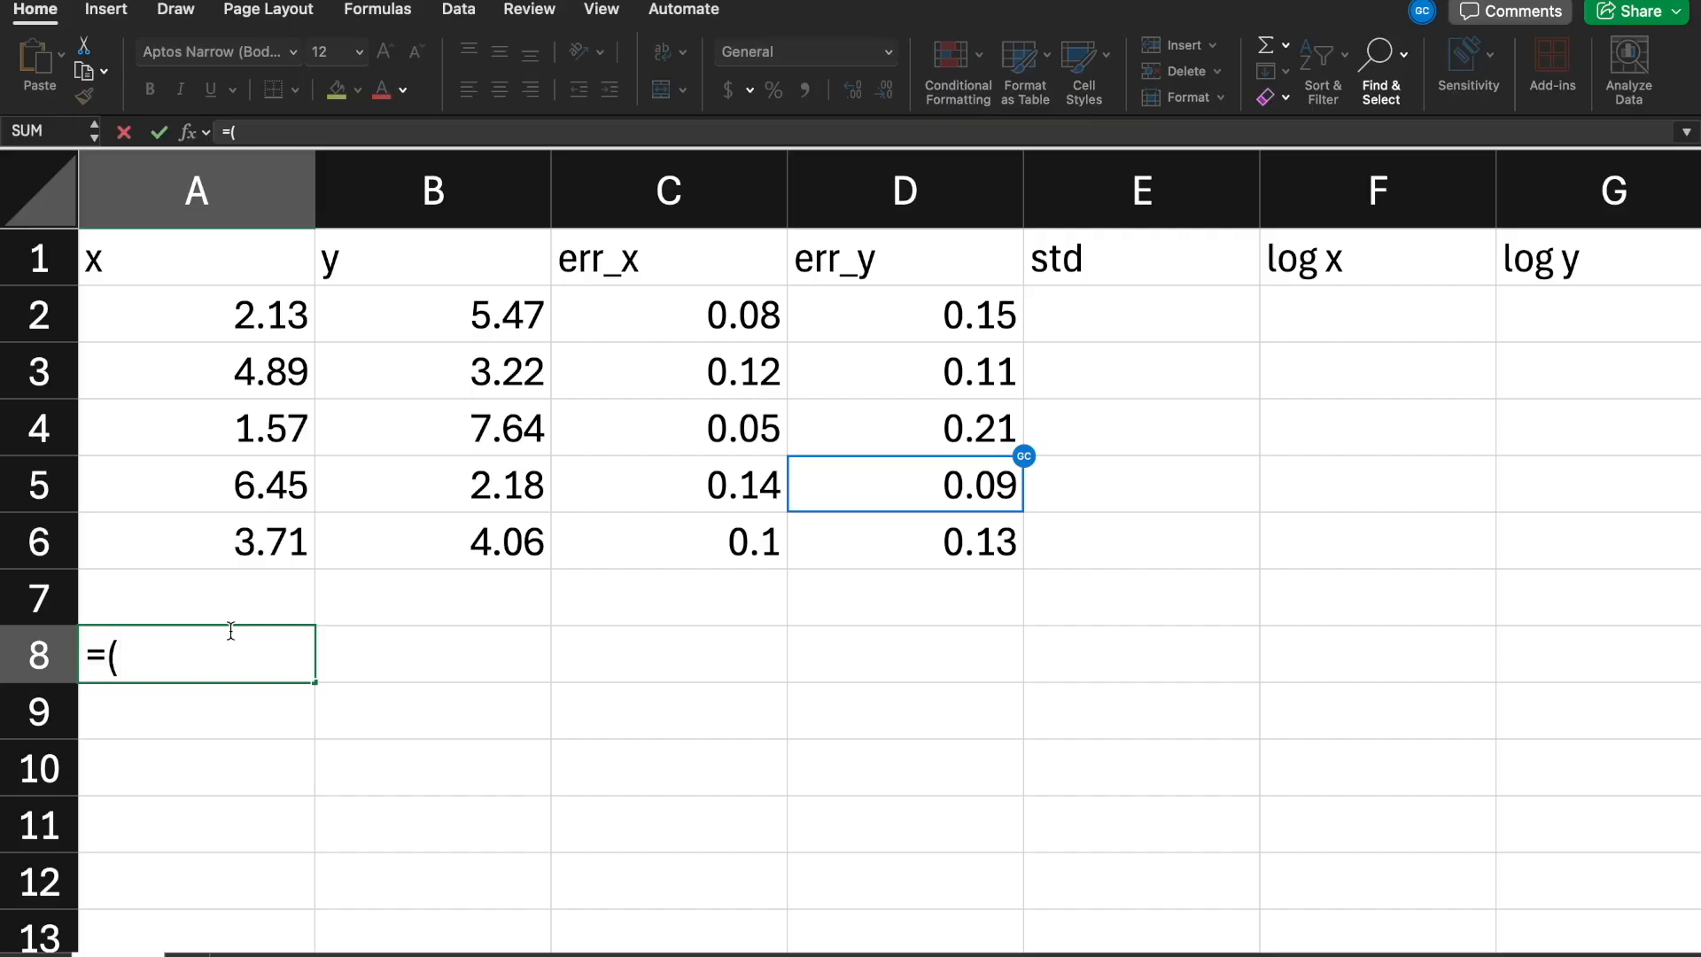
type("max(")
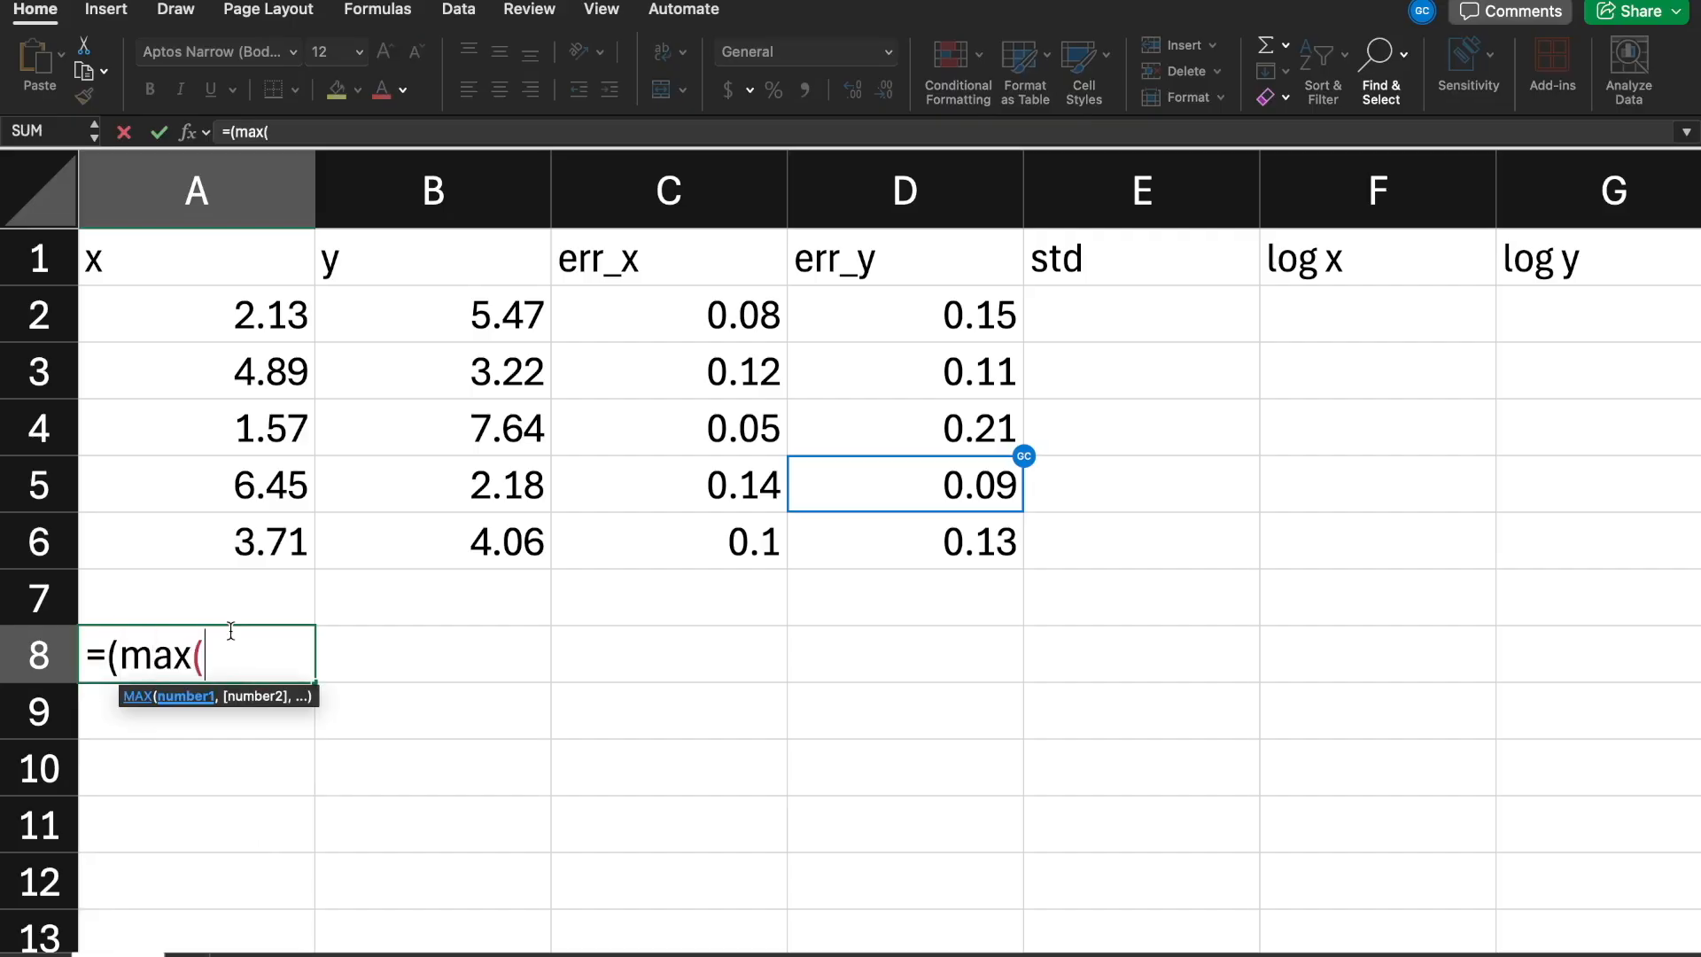
left_click_drag(278, 310, 270, 562)
type(")")
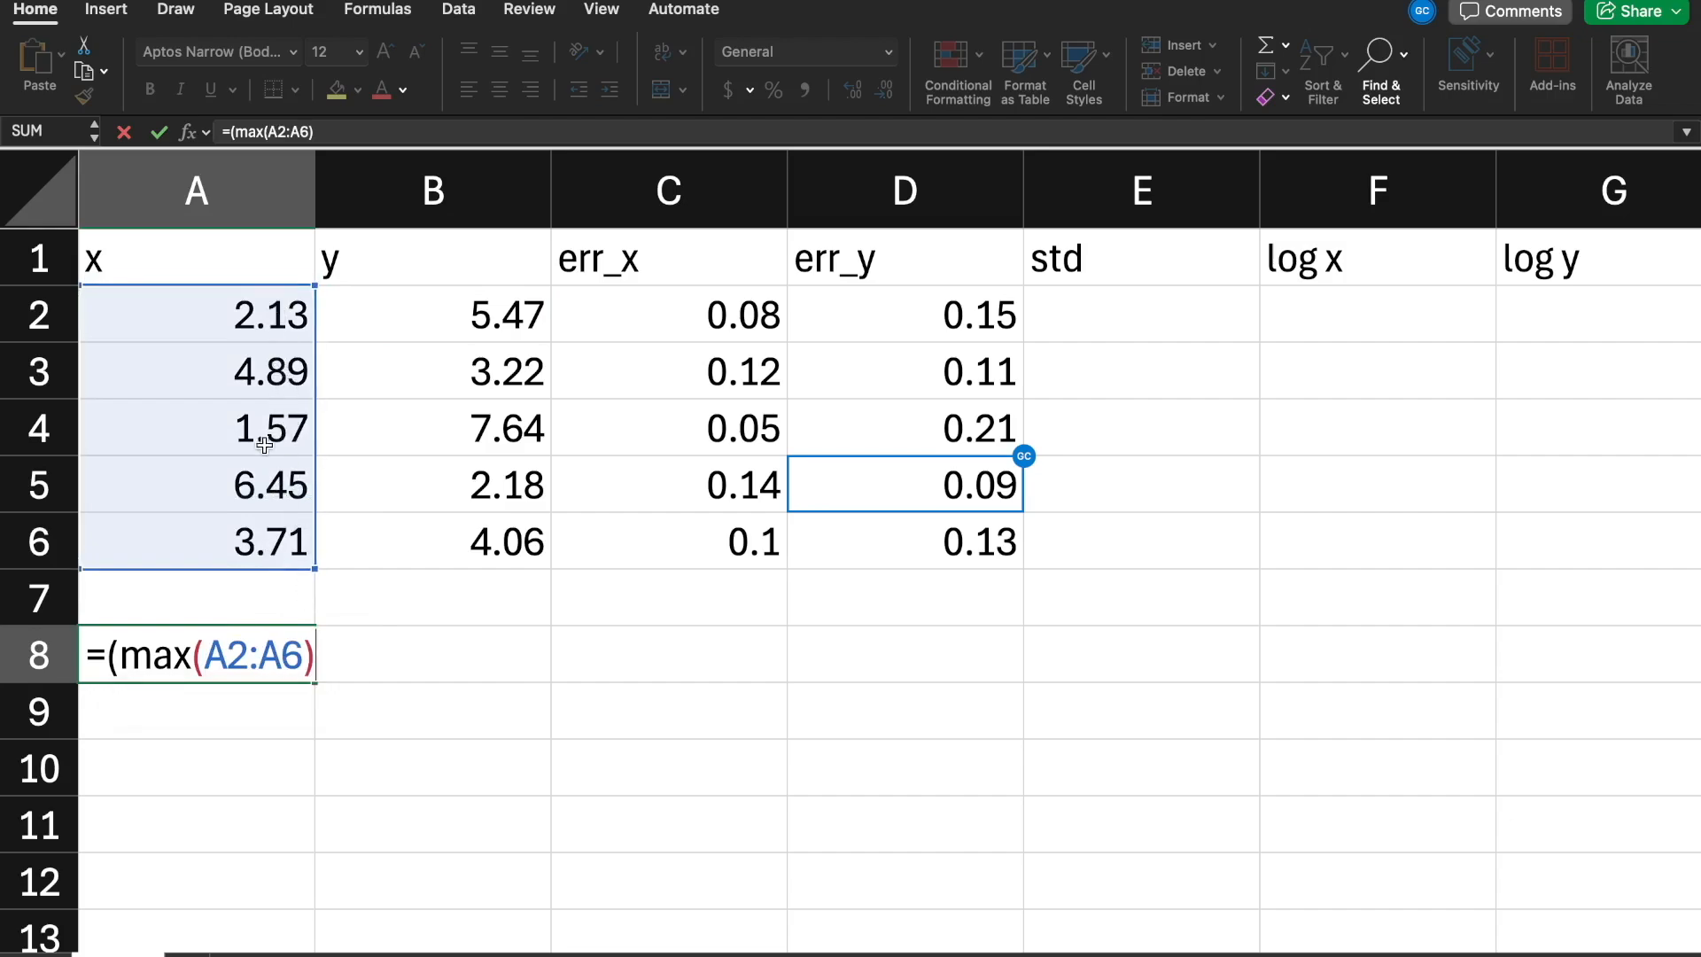
type("-")
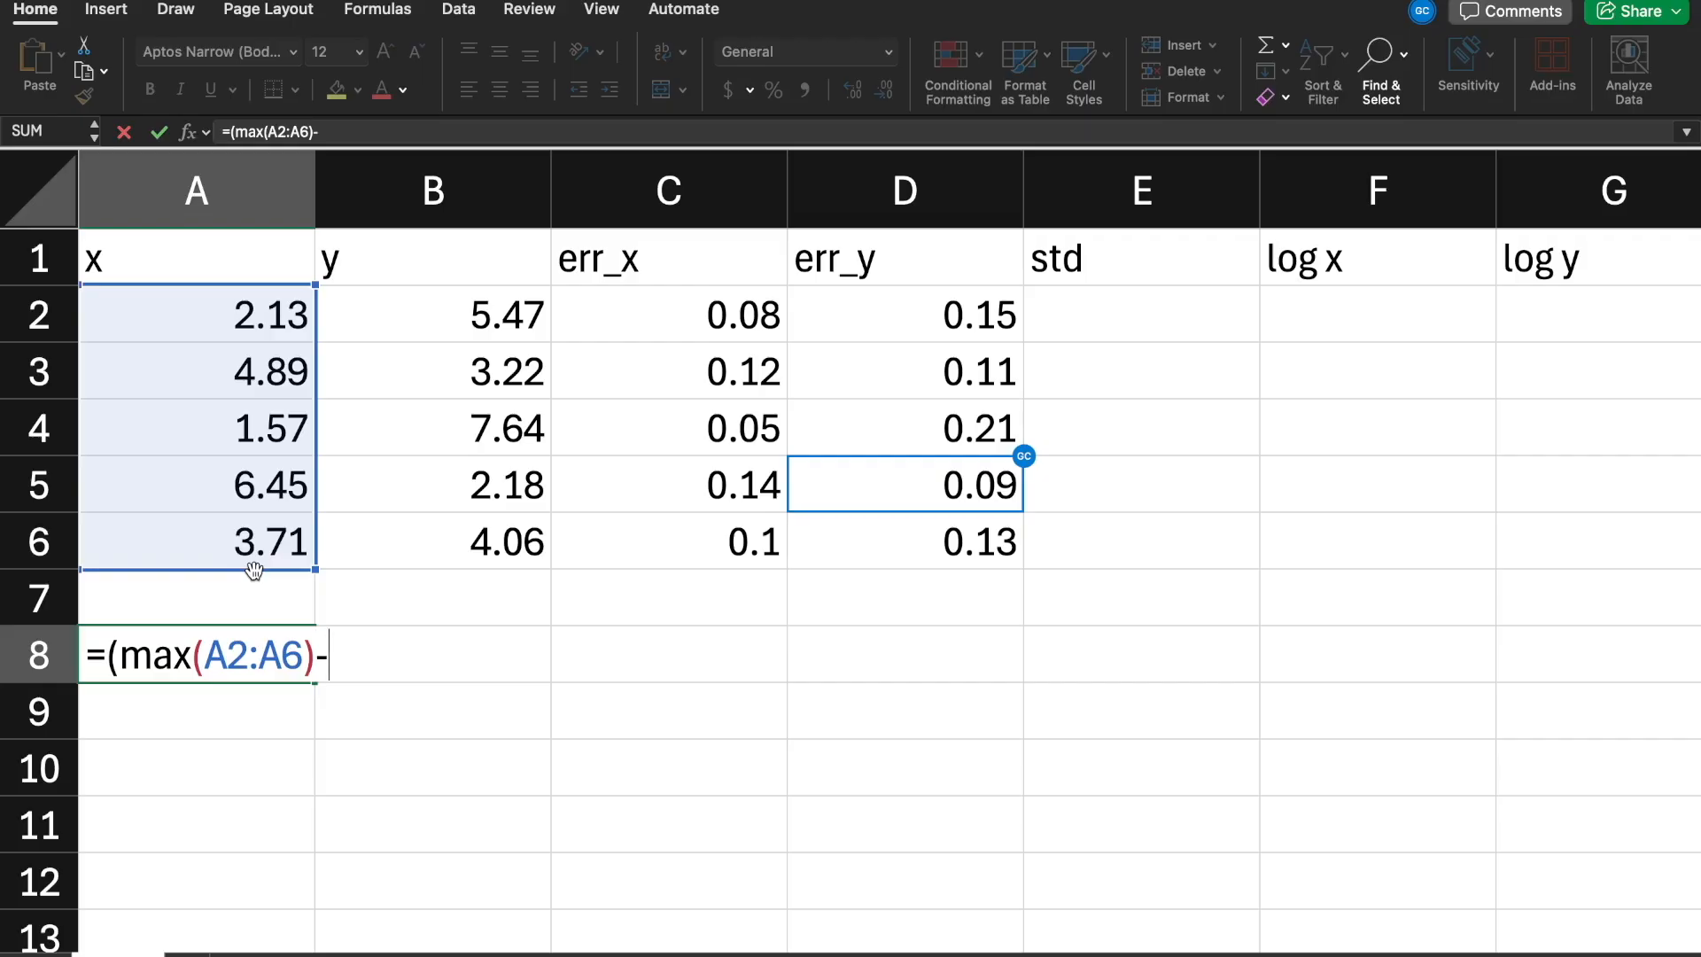
type("min(")
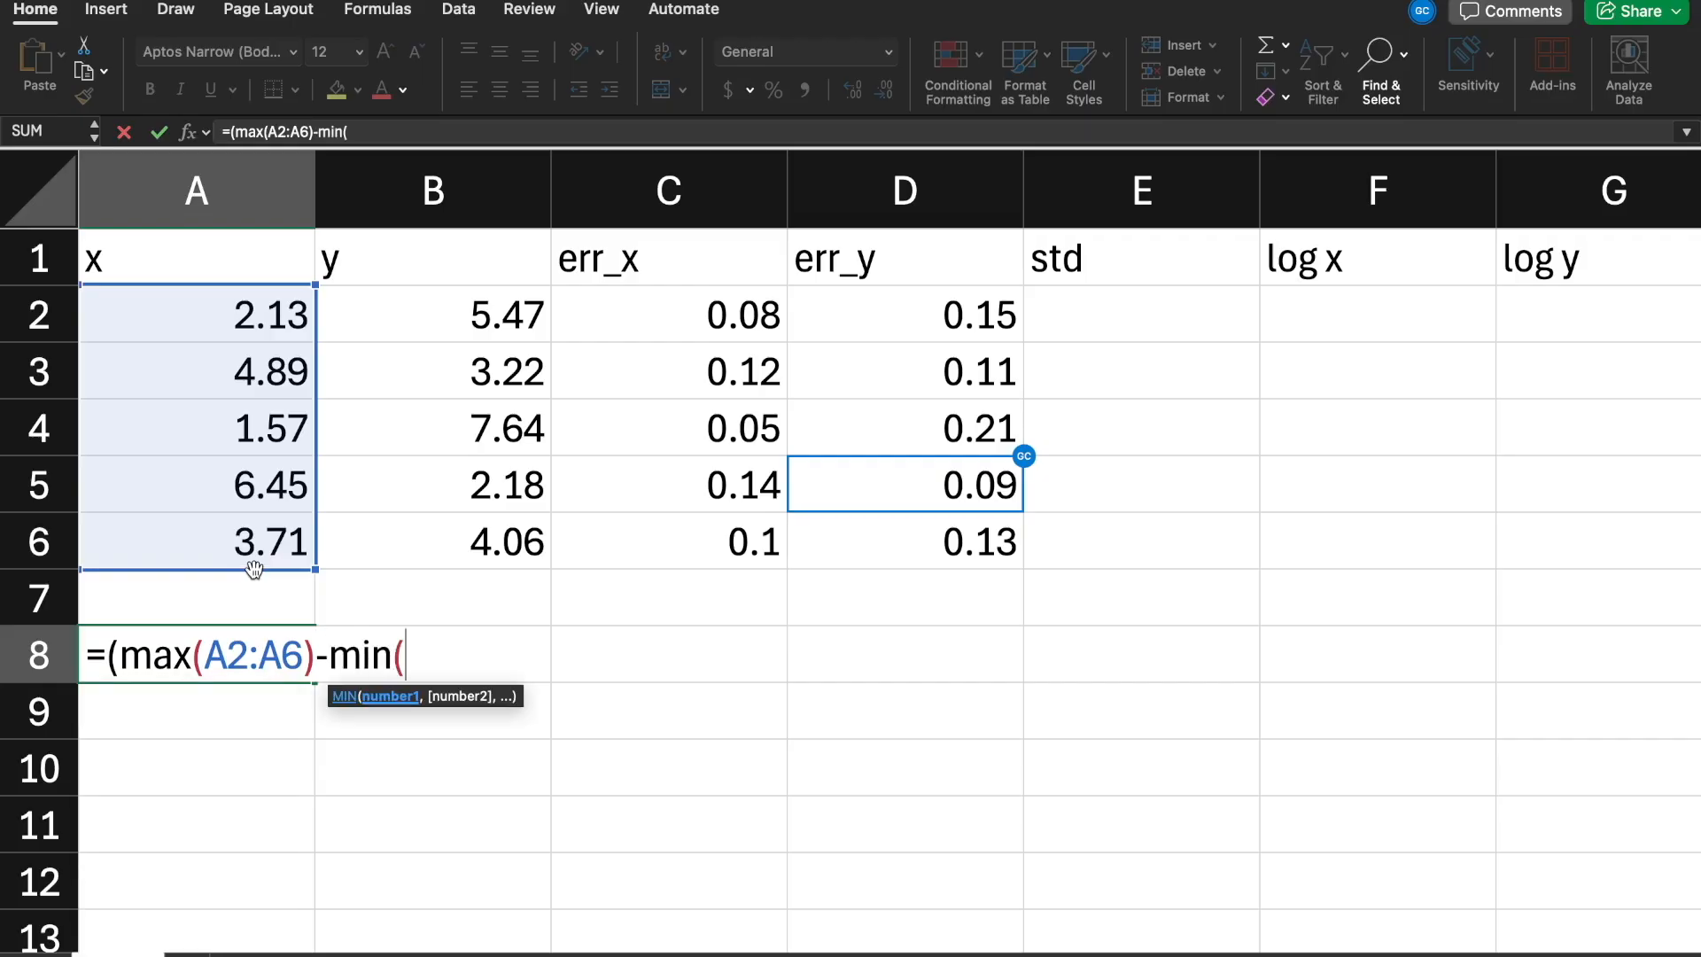
left_click_drag(271, 320, 270, 551)
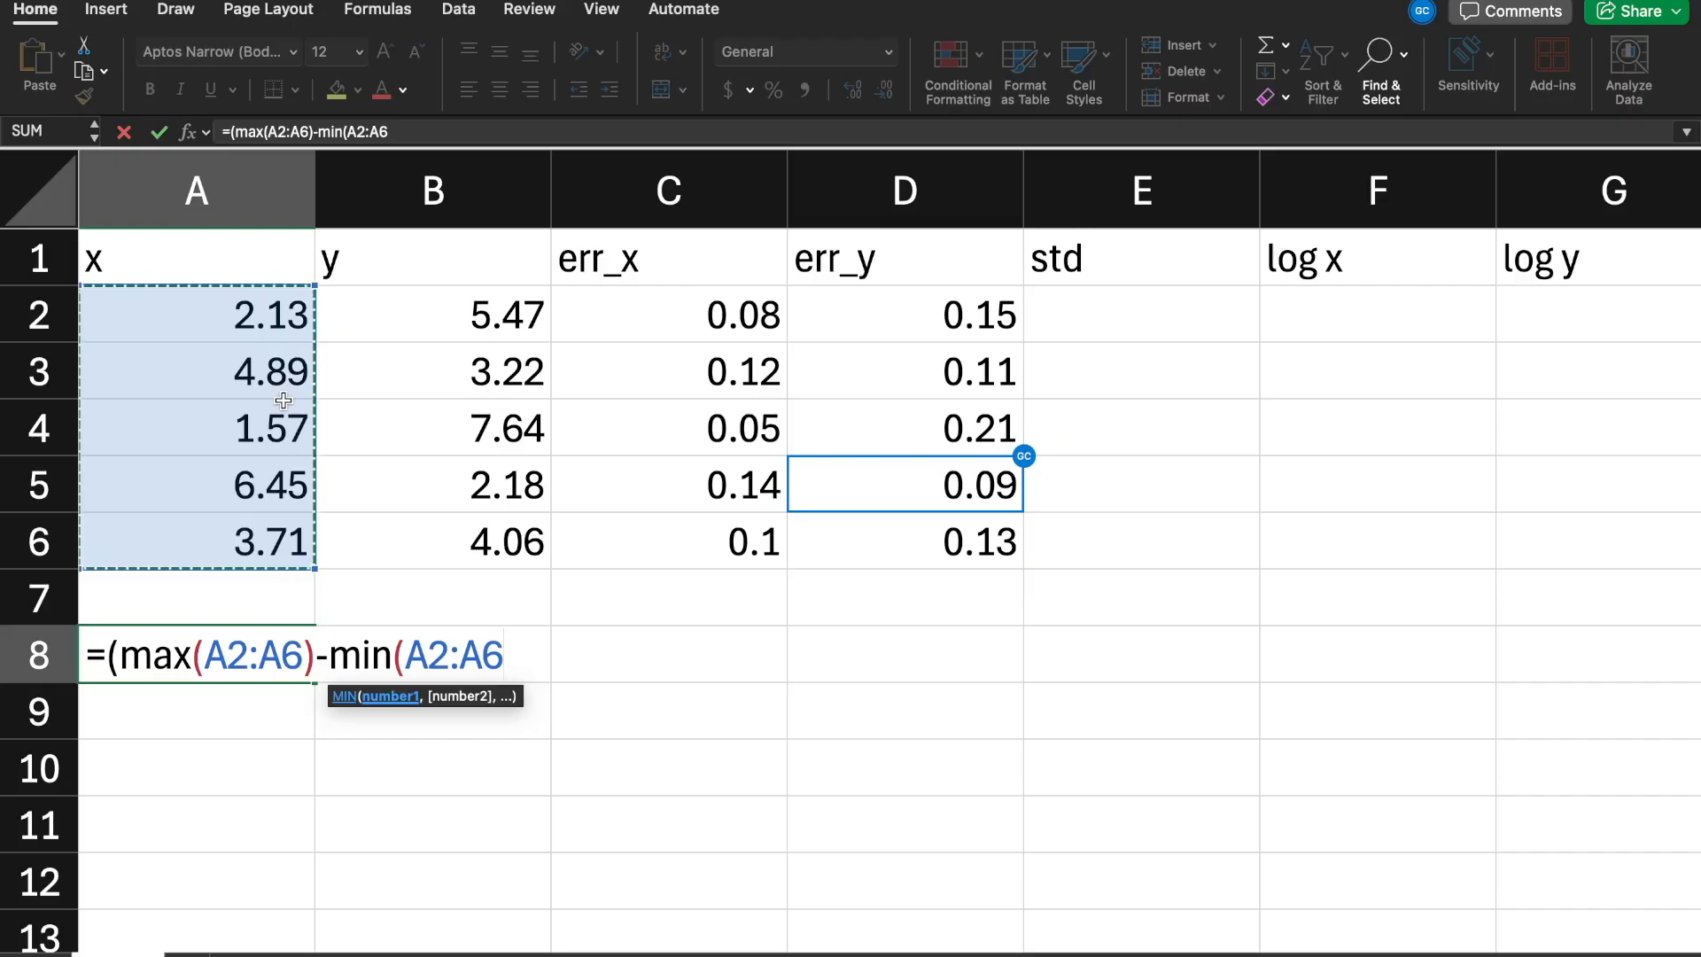
type("))")
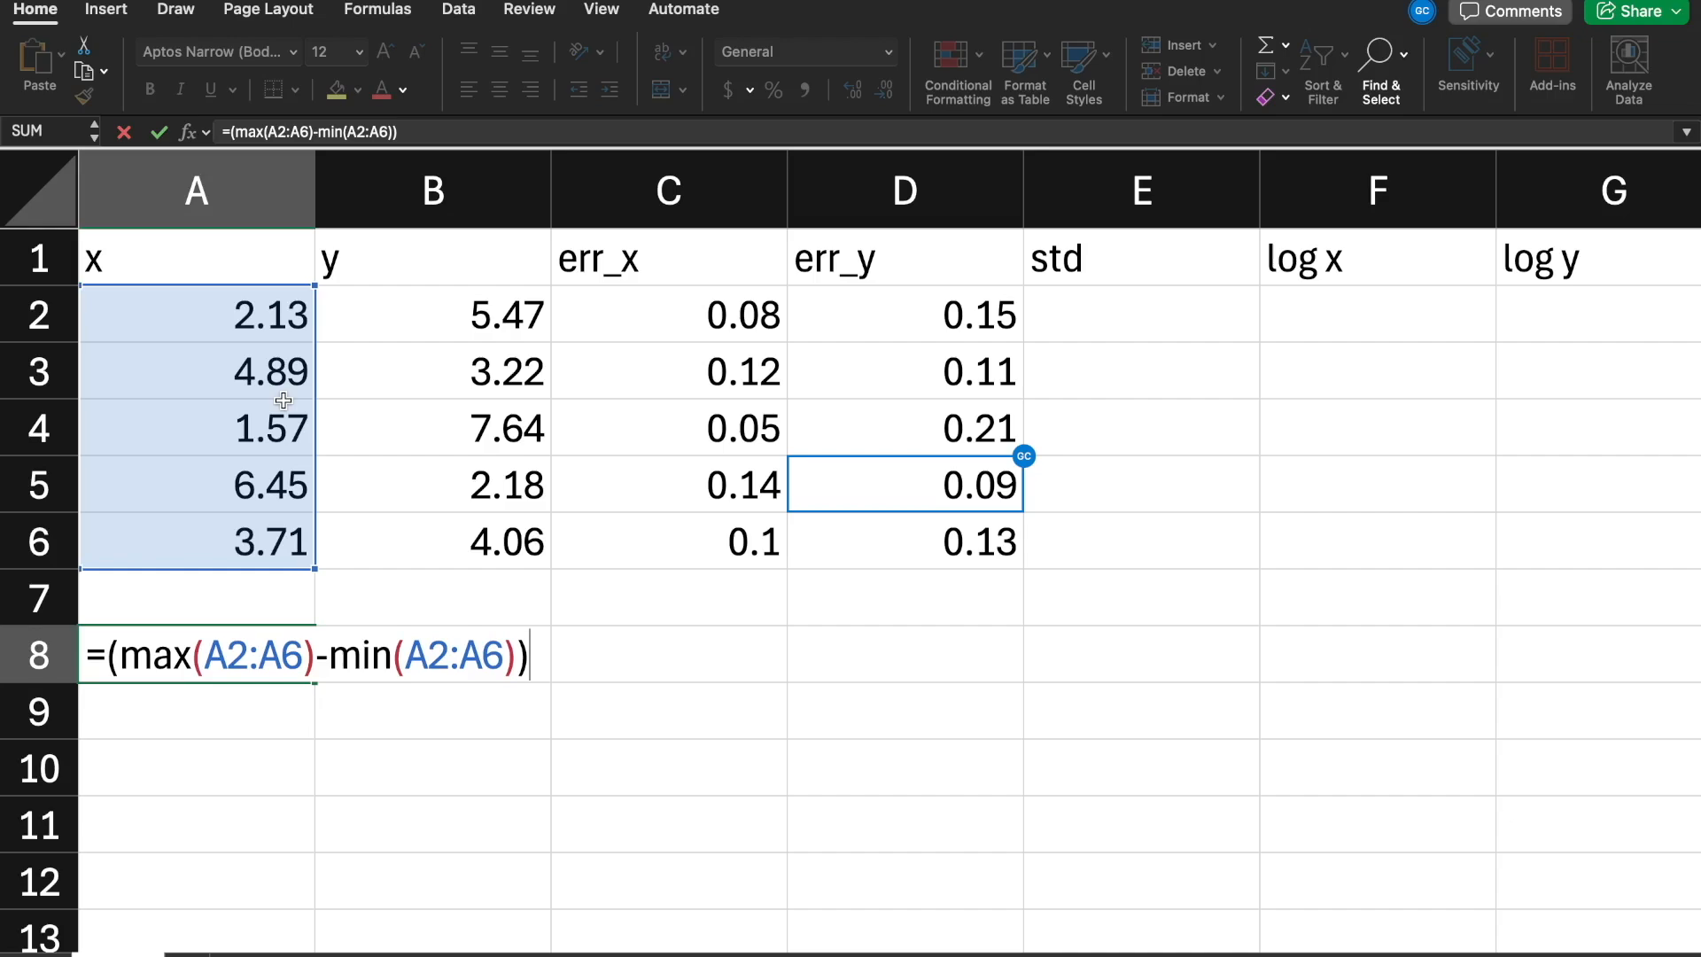
type("/2")
key("Return")
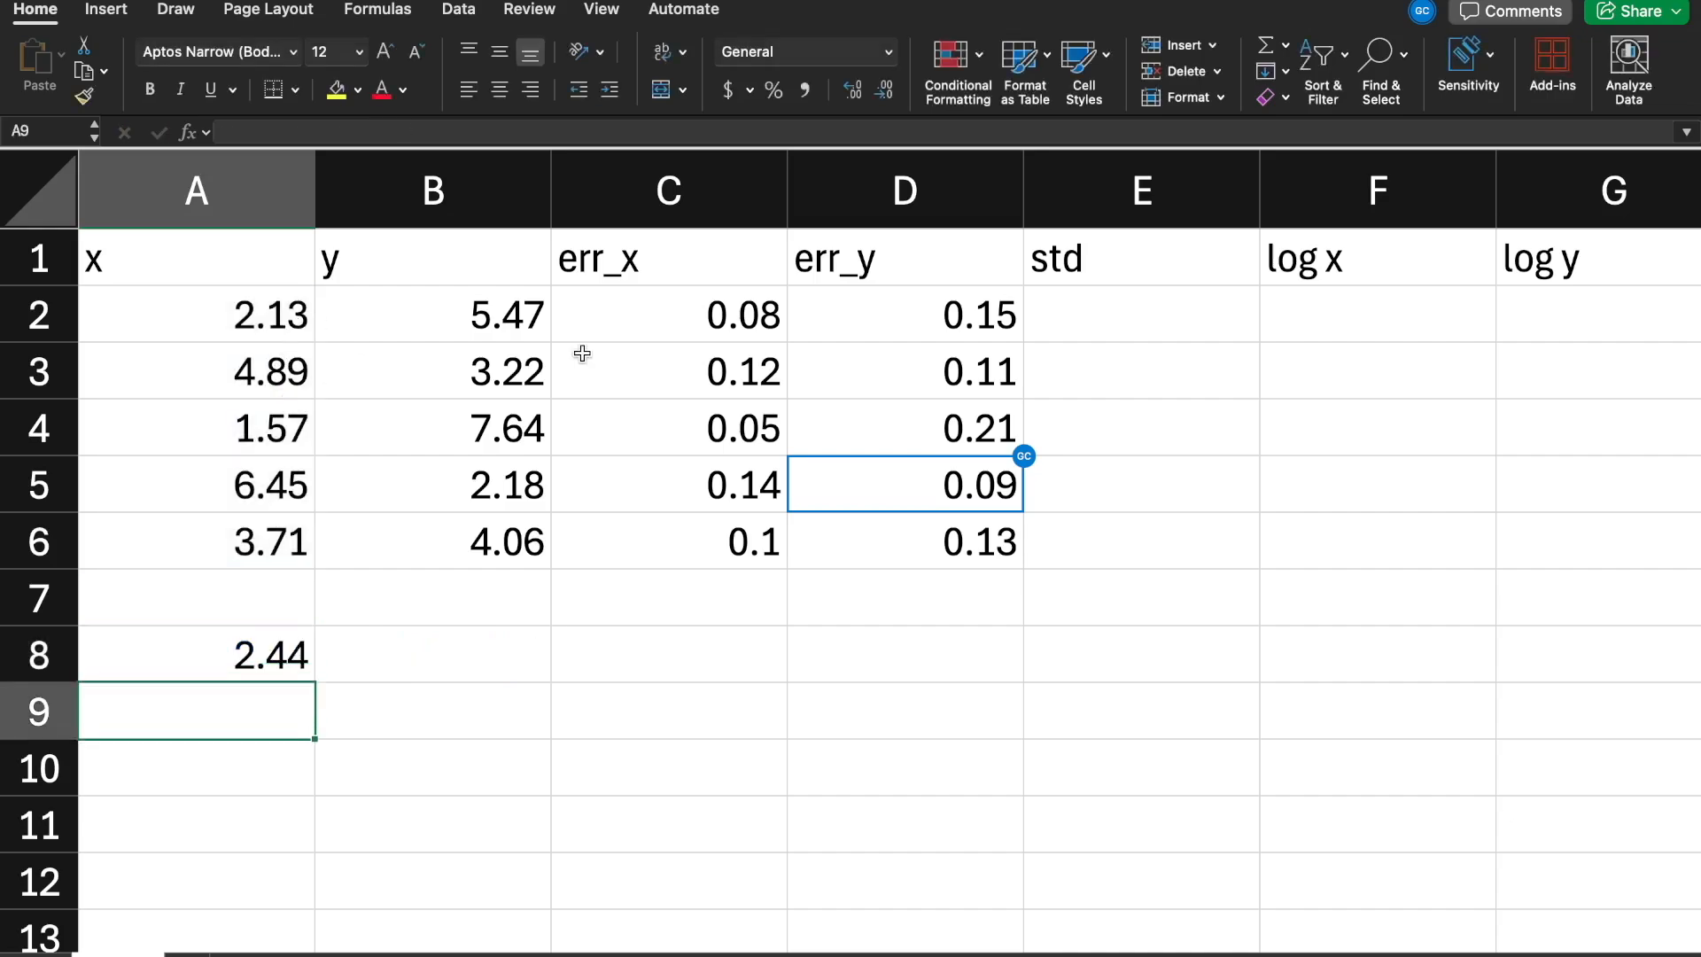
left_click(228, 656)
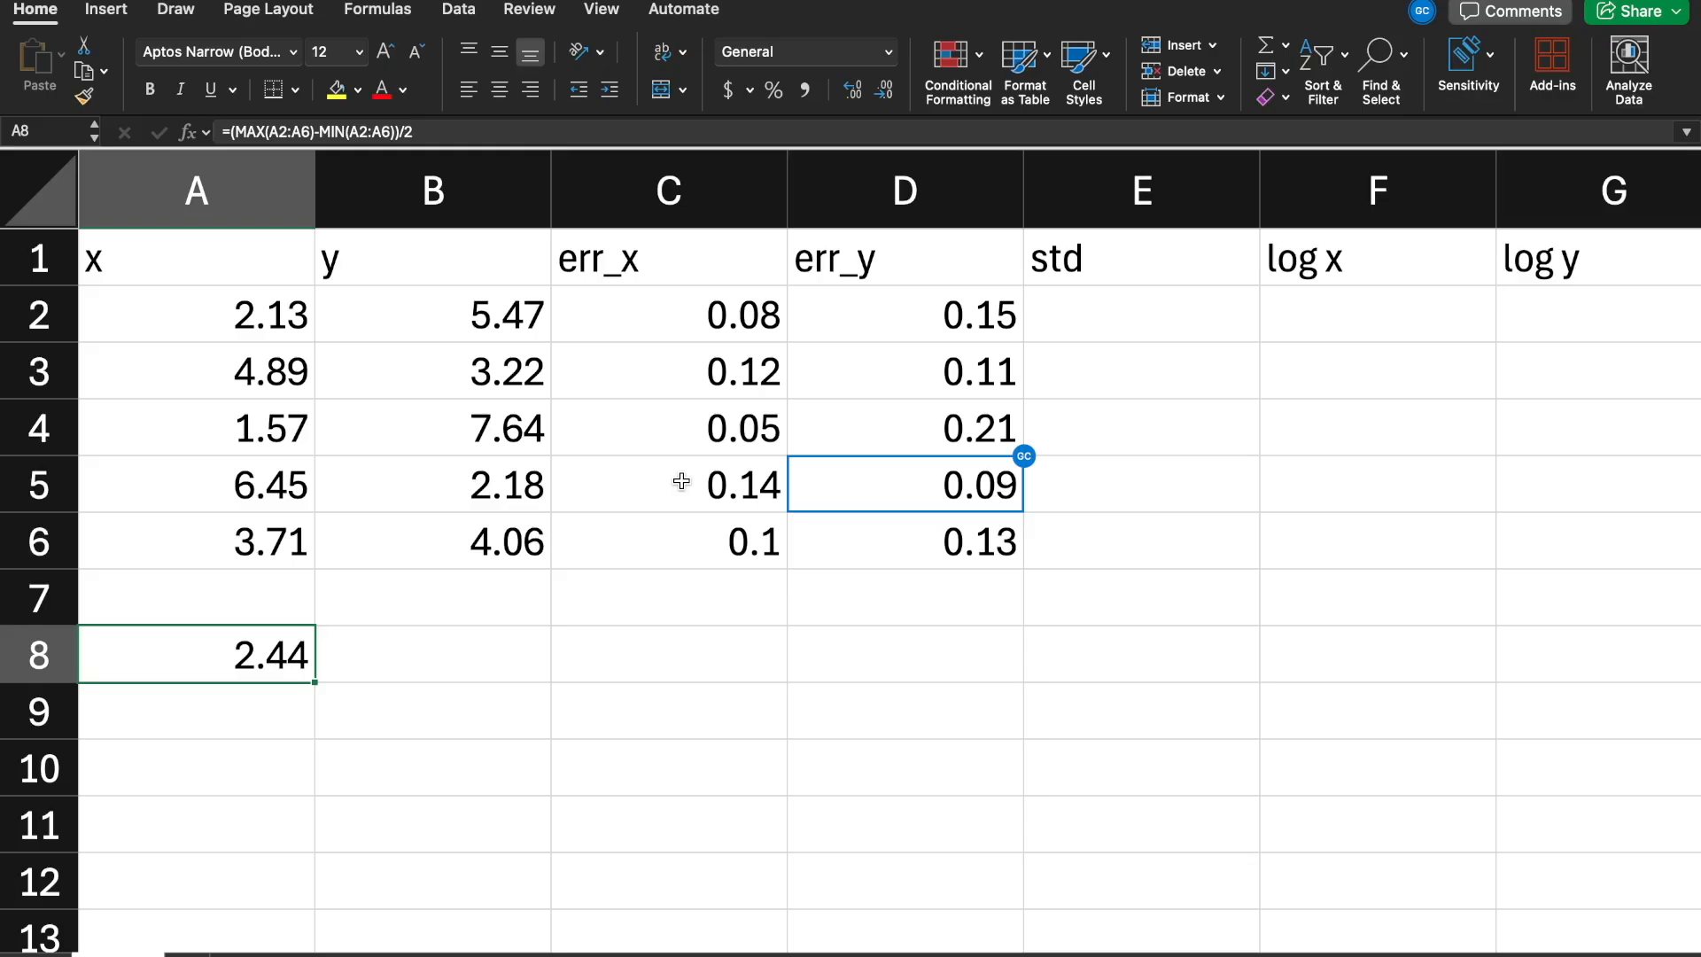
key("Delete")
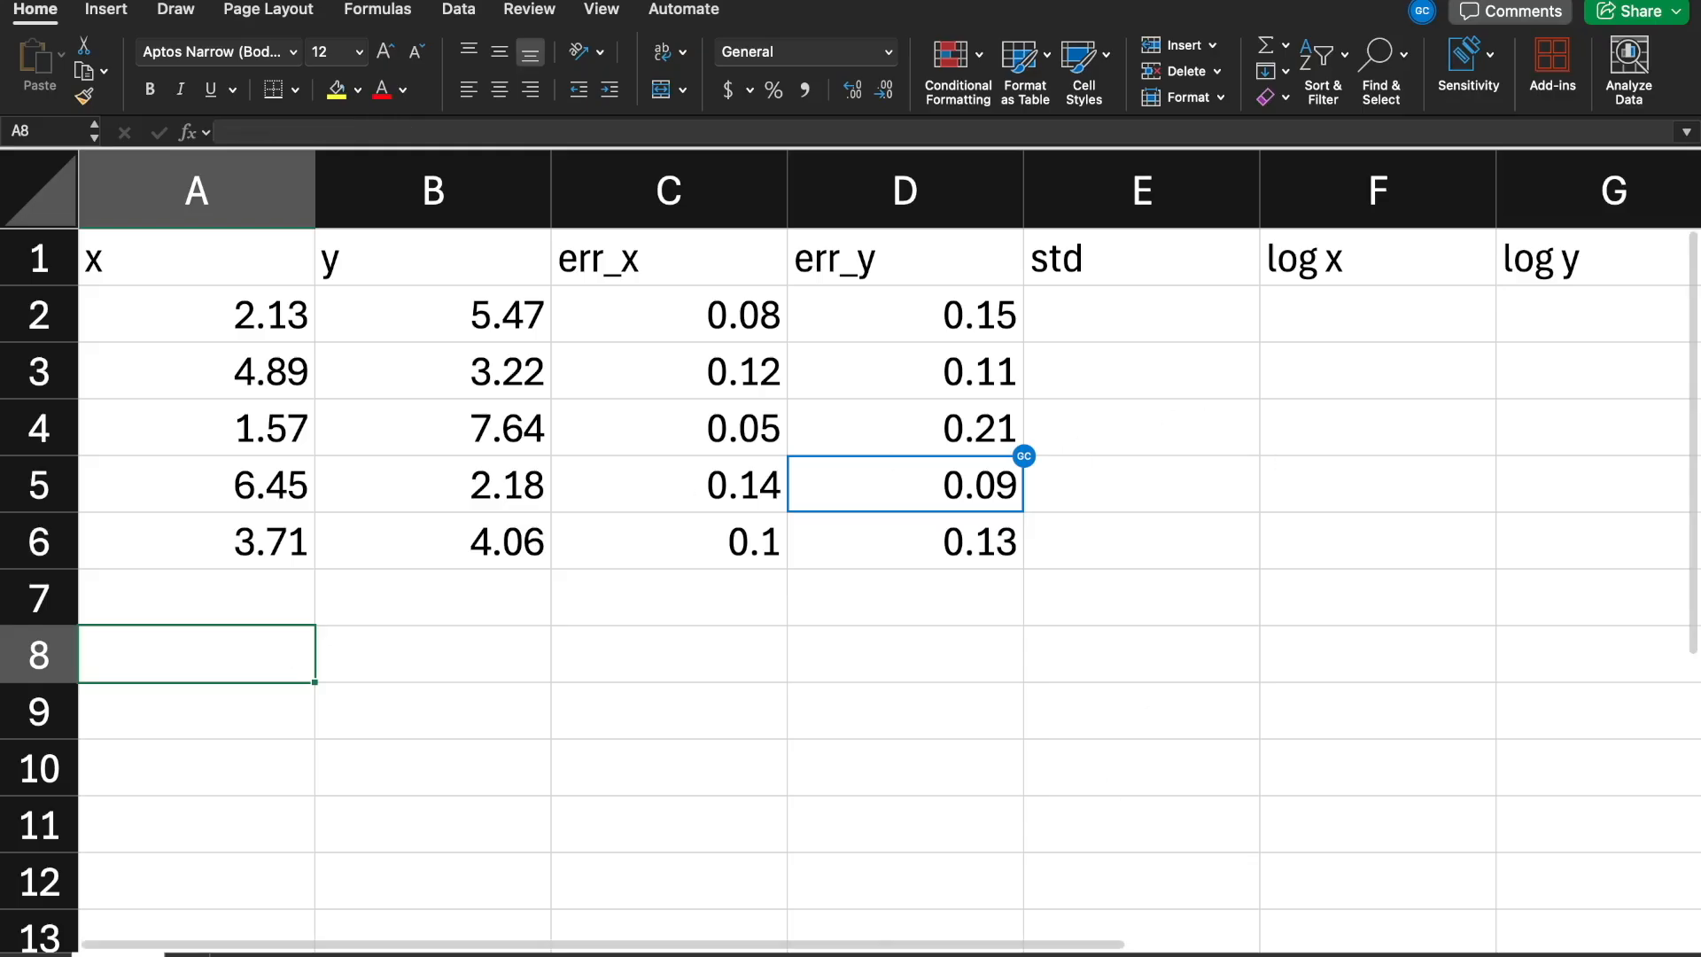
Calculate the base-10 logarithms of the x values by entering =LOG10(A2) in F2 and filling the formula down to F6
left_click_drag(874, 946, 930, 941)
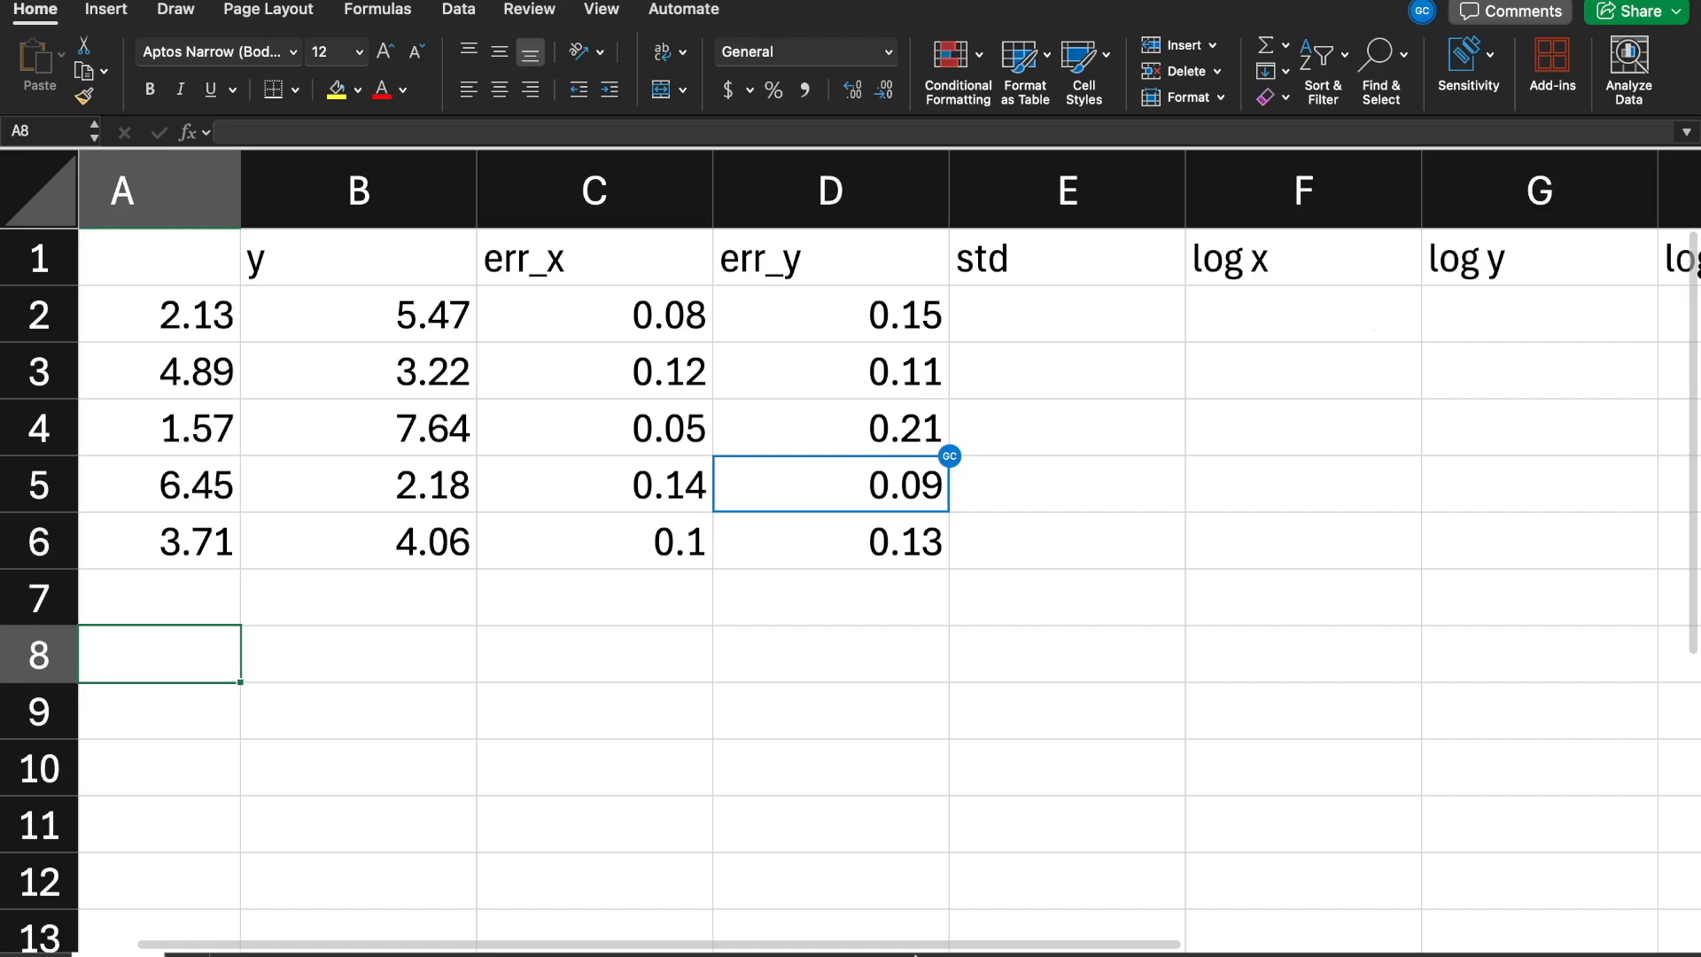
scroll(960, 934, "right", 2)
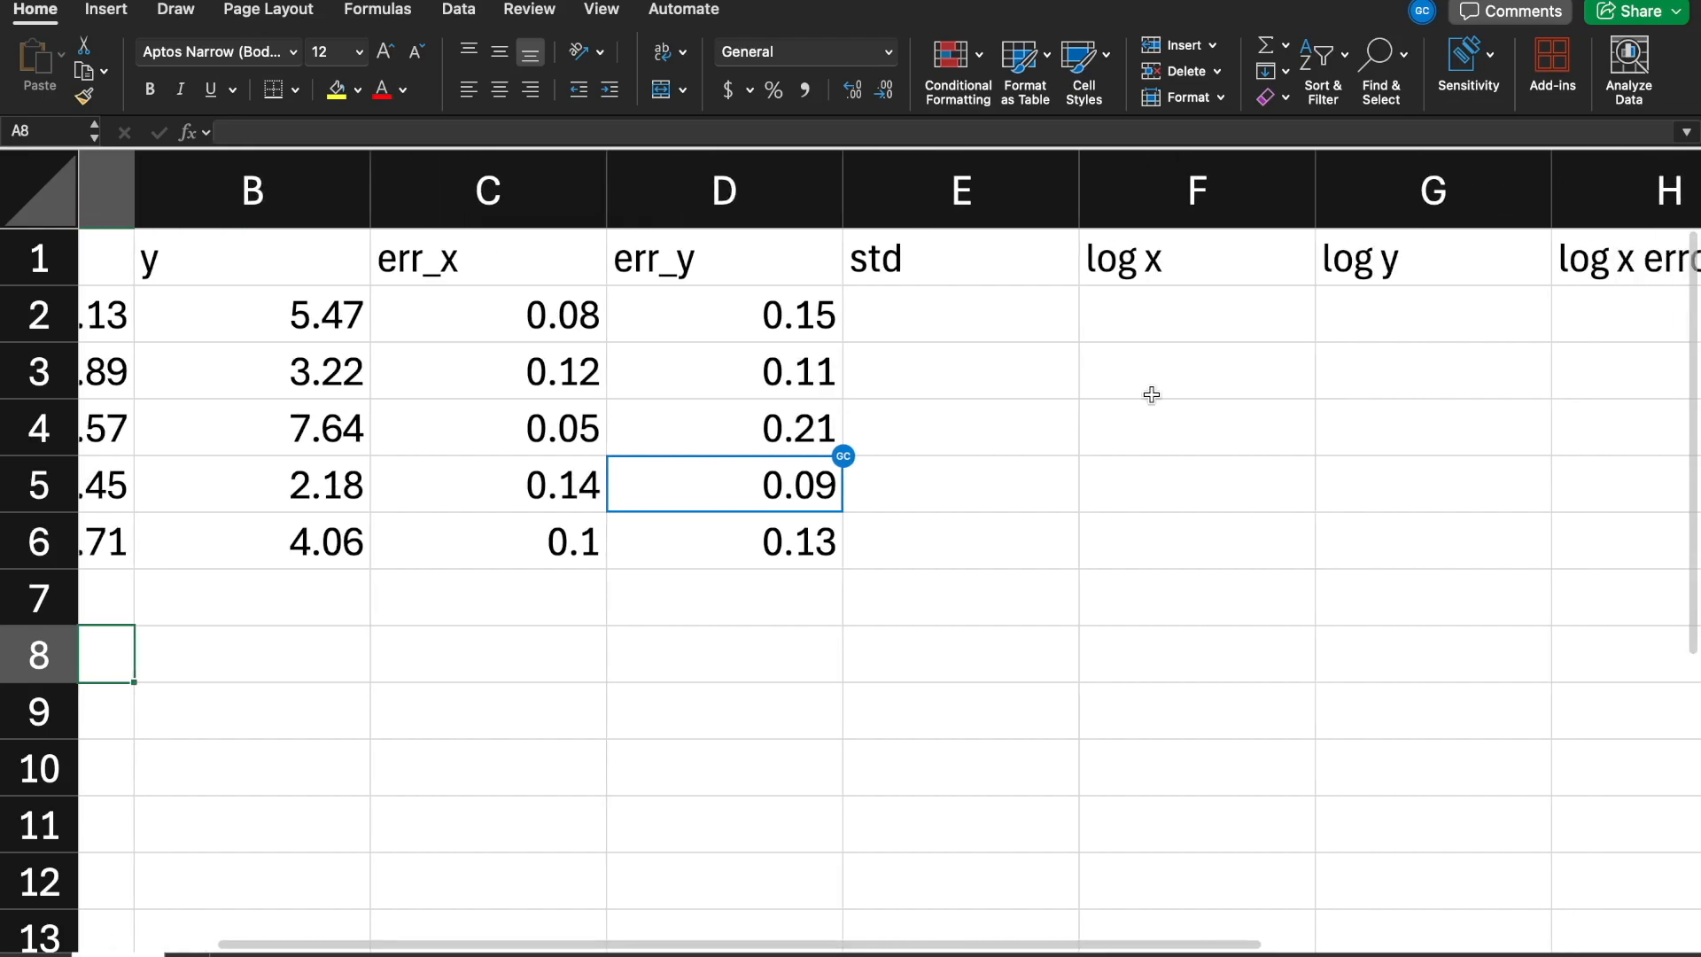
left_click(1142, 321)
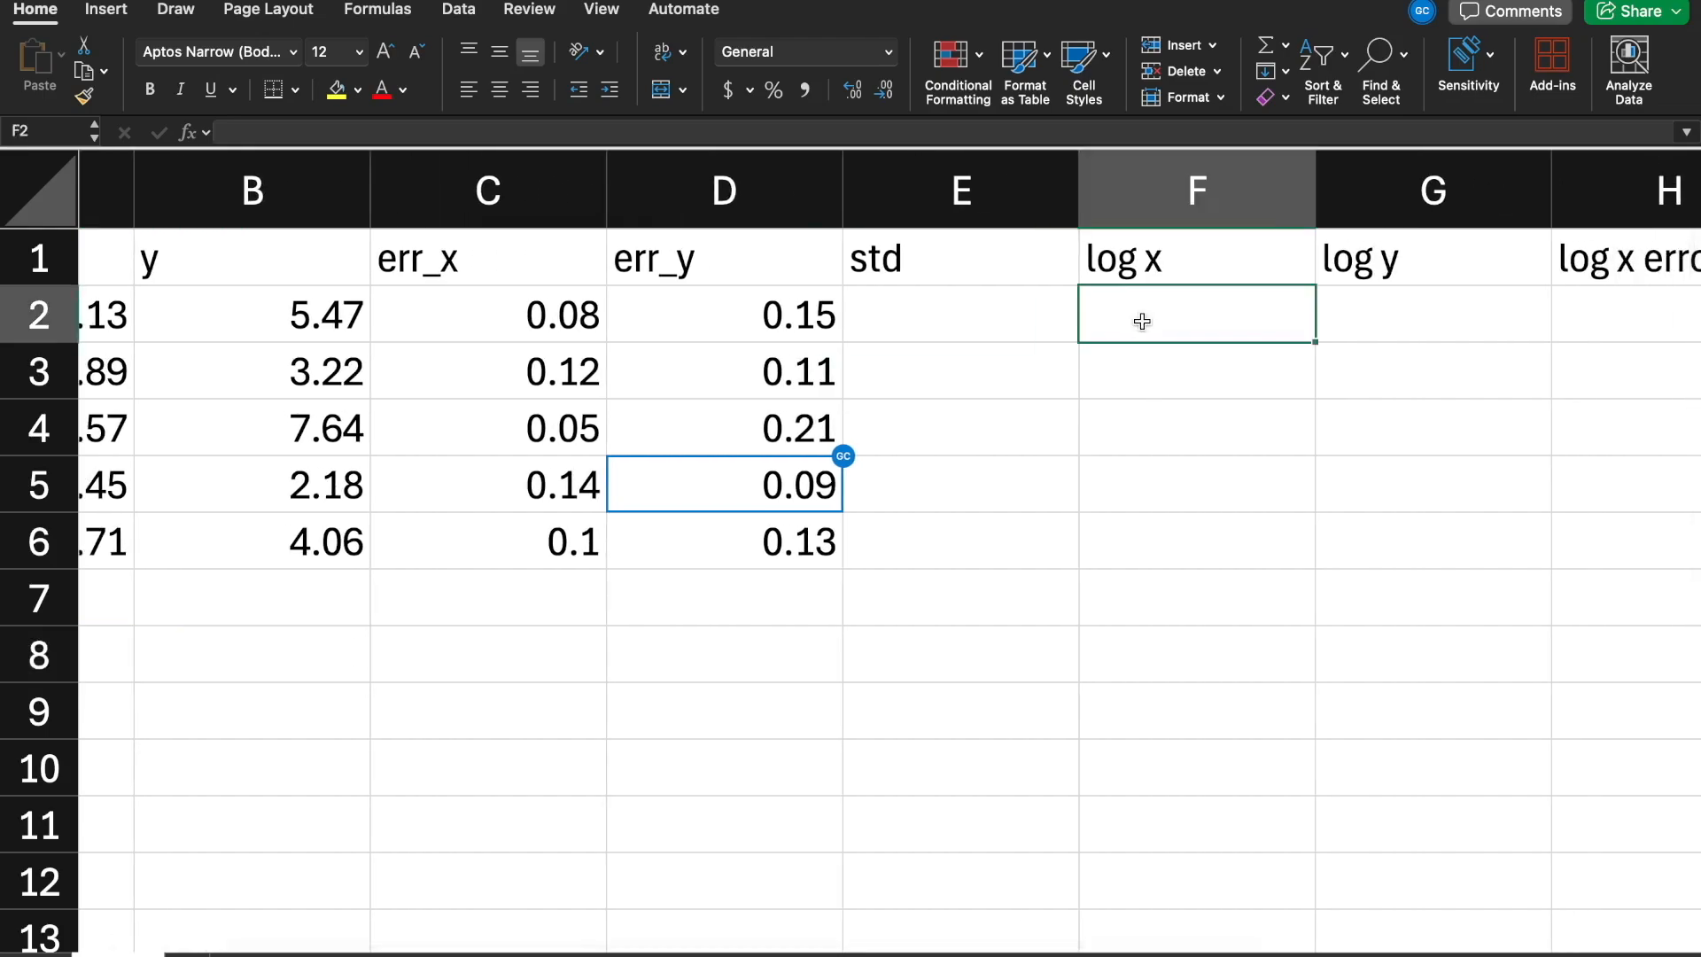
type("=log")
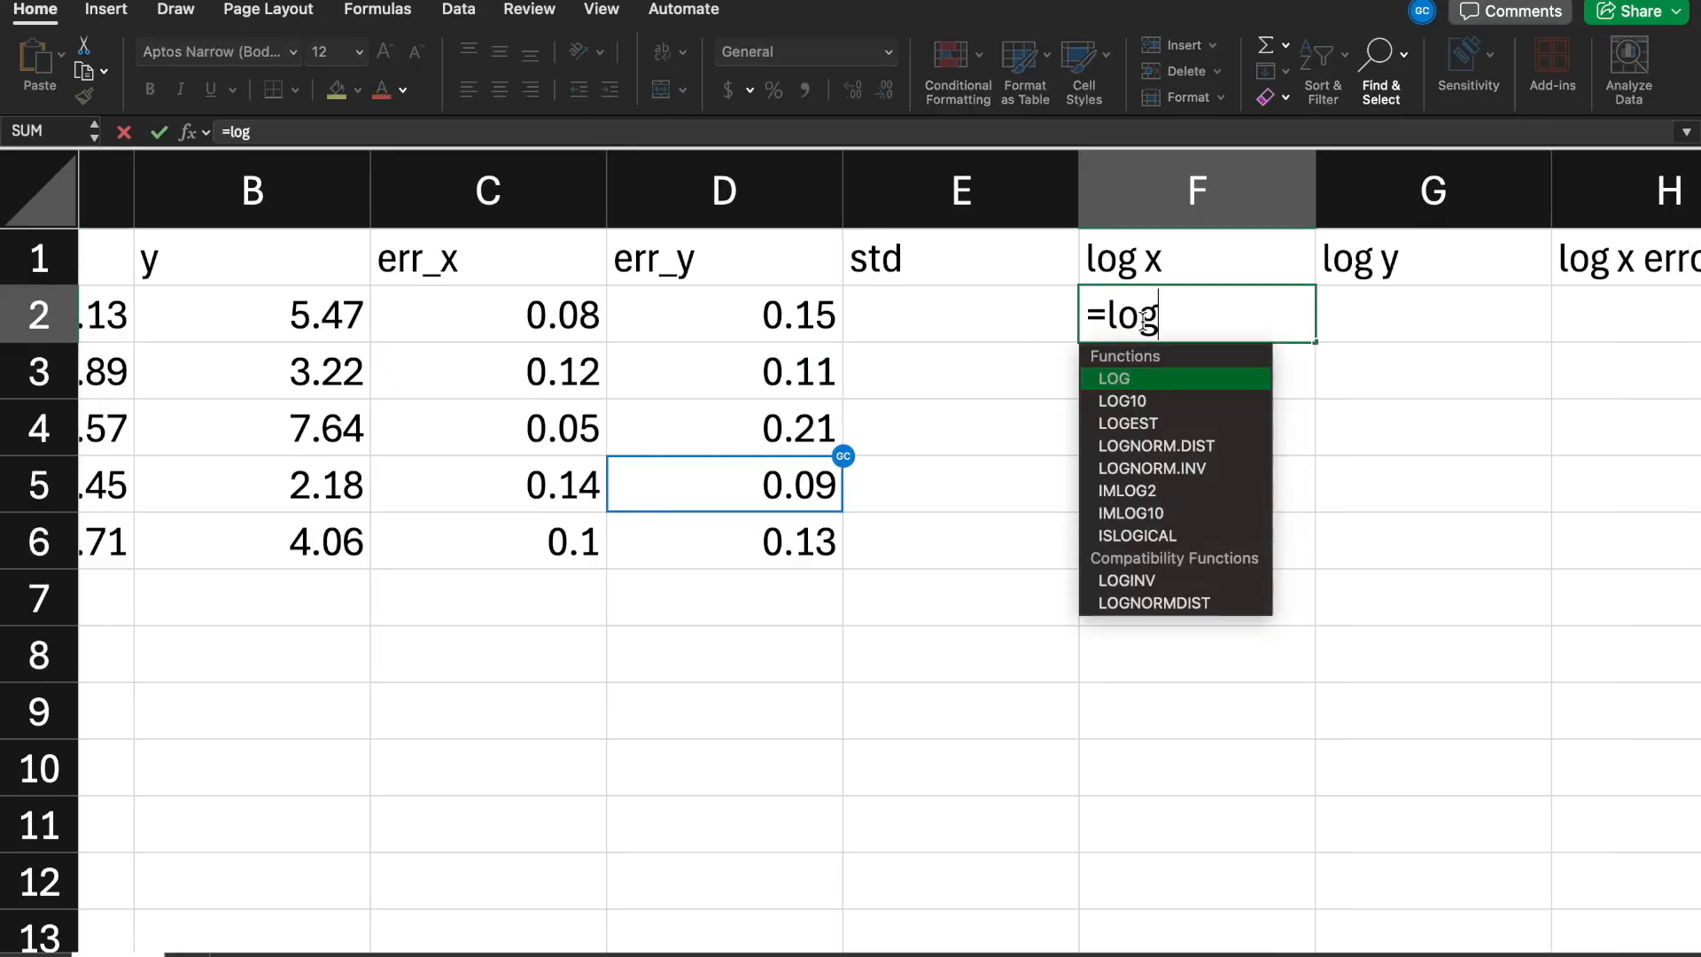
key("Down")
key("Tab")
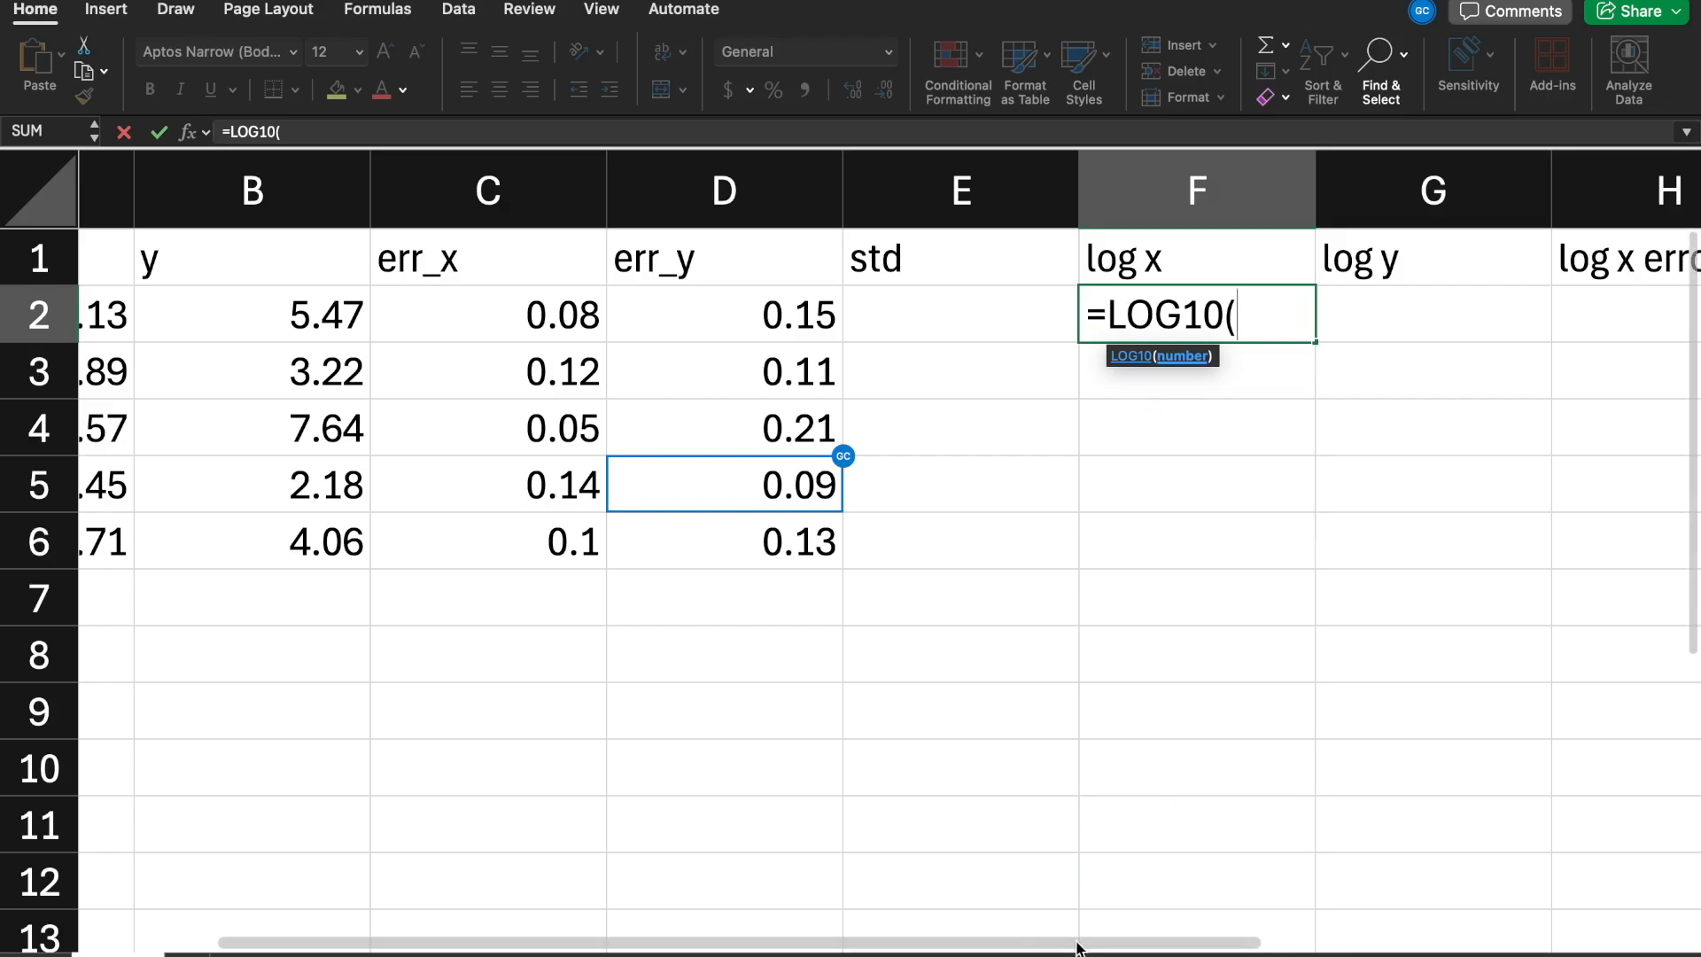
scroll(974, 946, "left", 3)
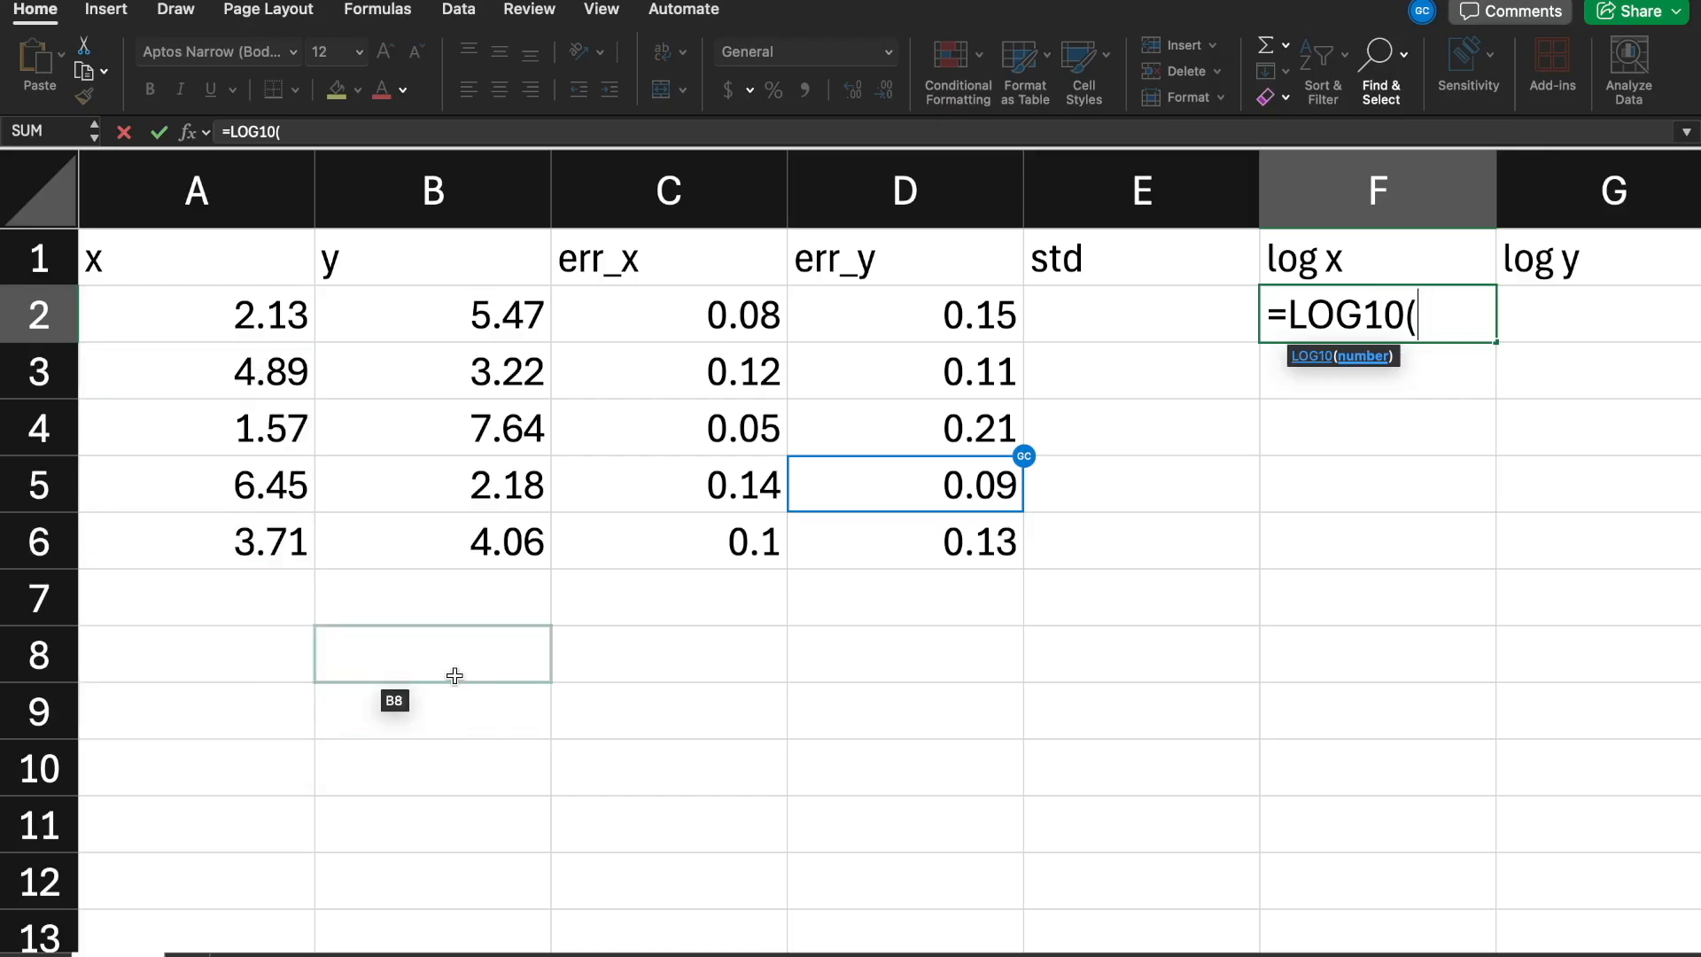
type("a2")
key("Return")
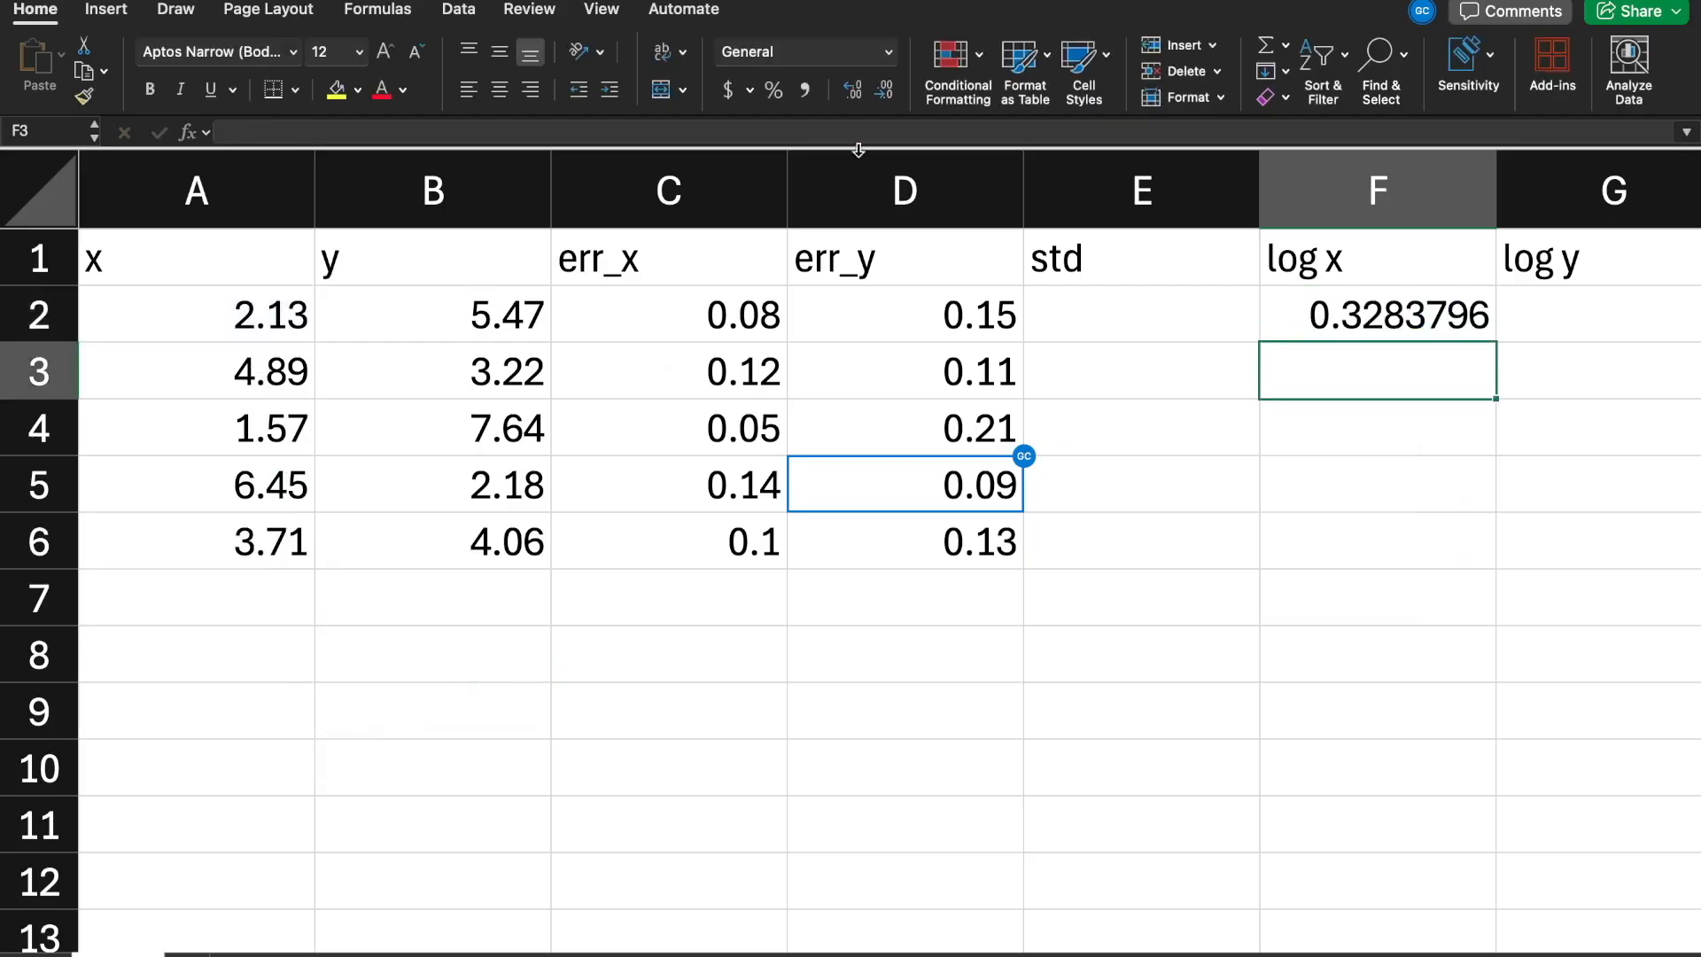
left_click(1377, 310)
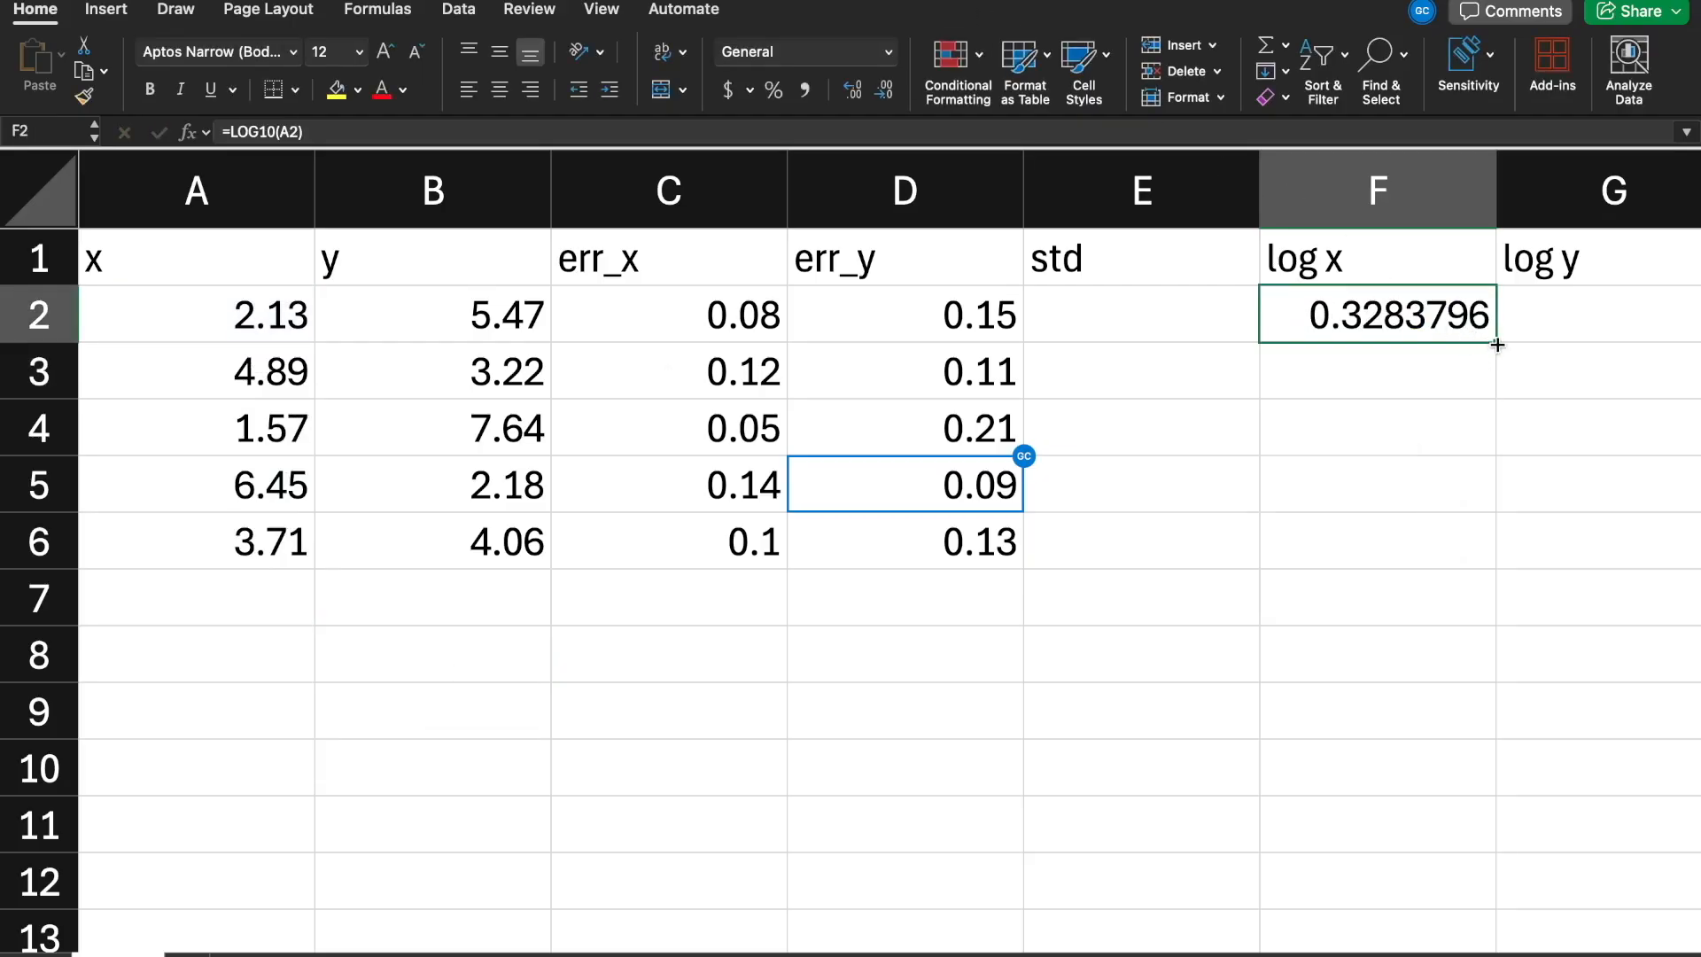
left_click_drag(1495, 342, 1481, 549)
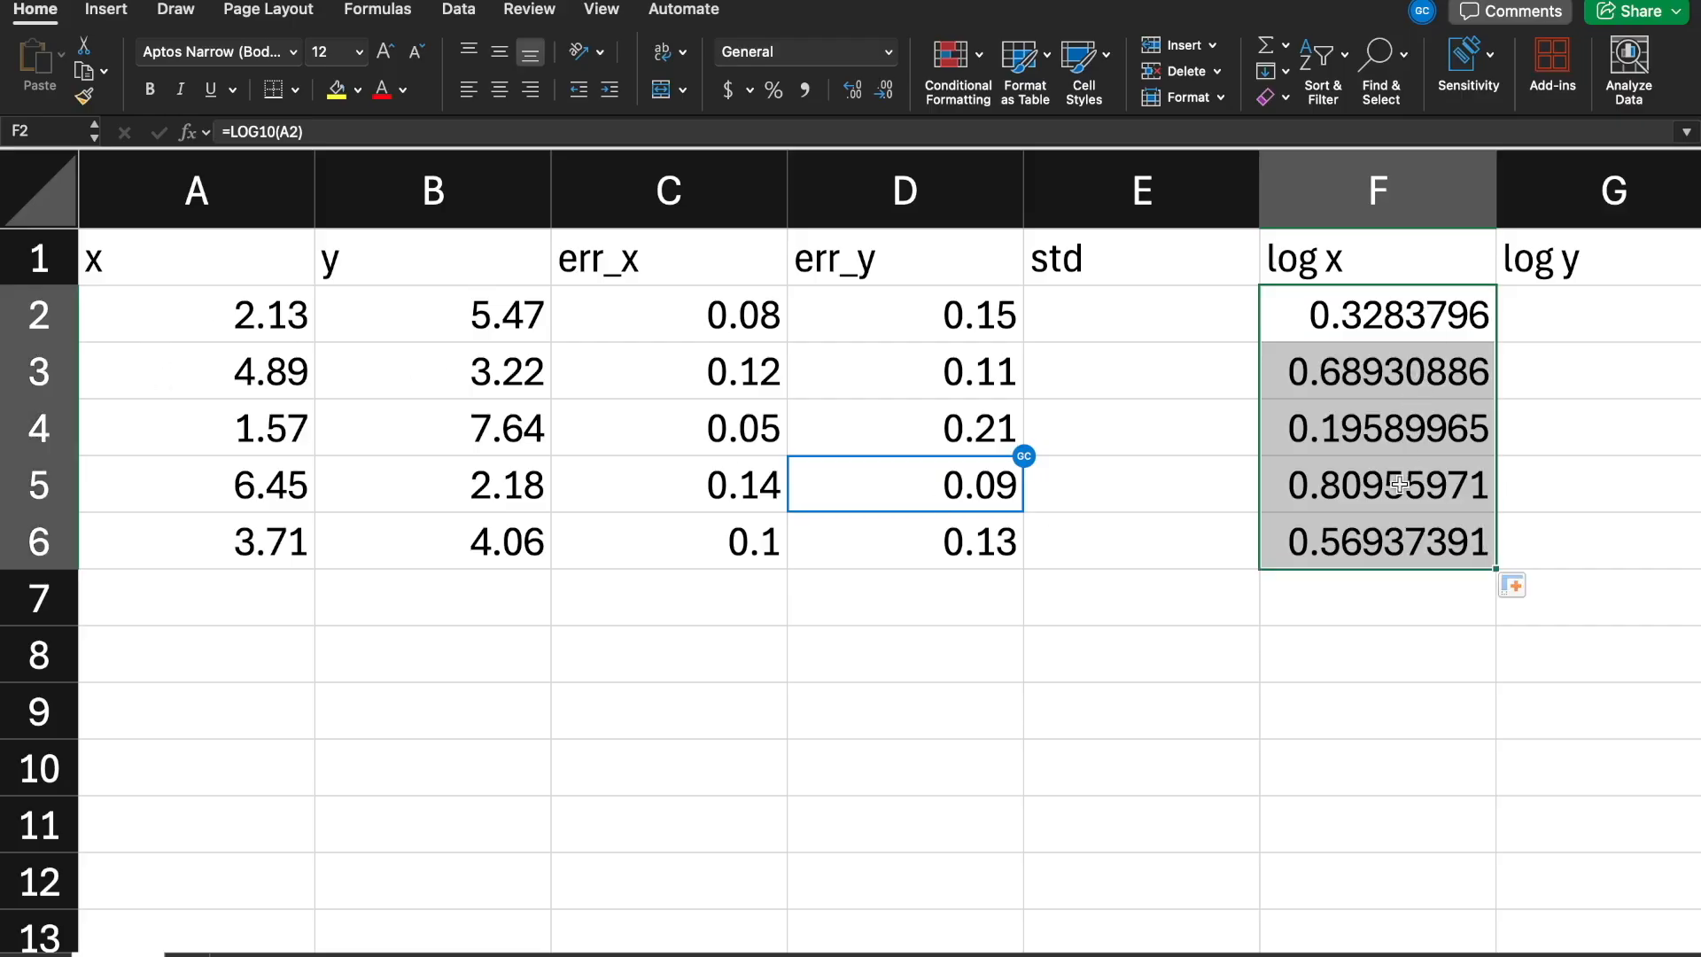
left_click(1370, 321)
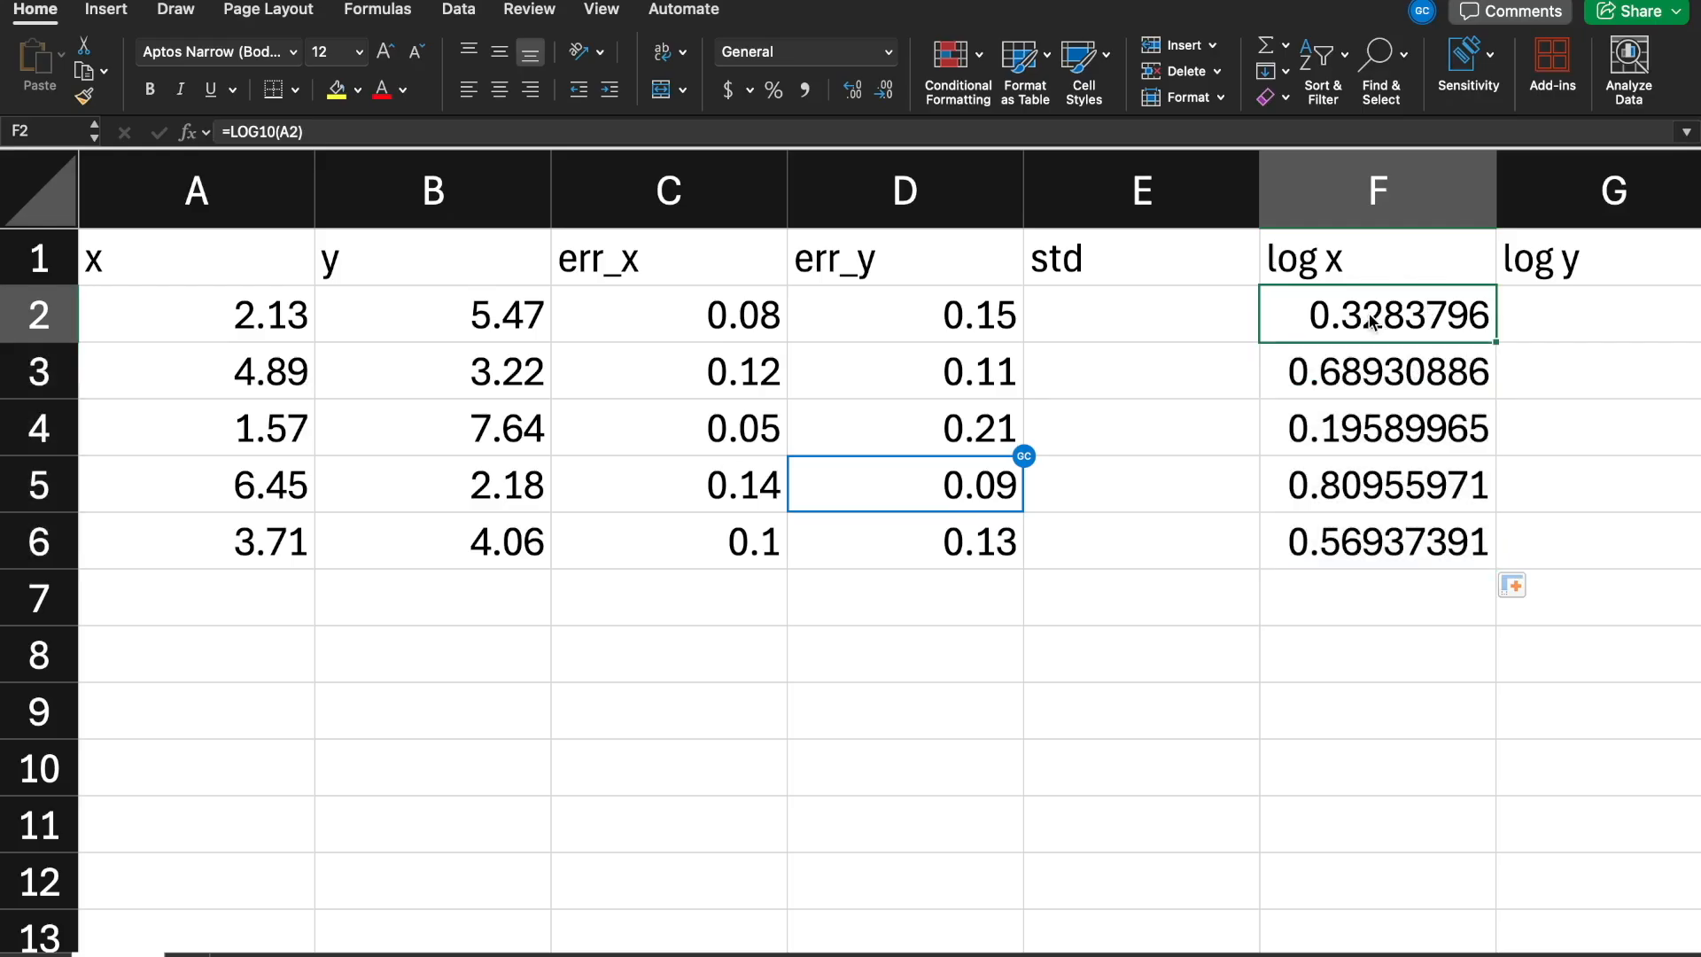
left_click(374, 133)
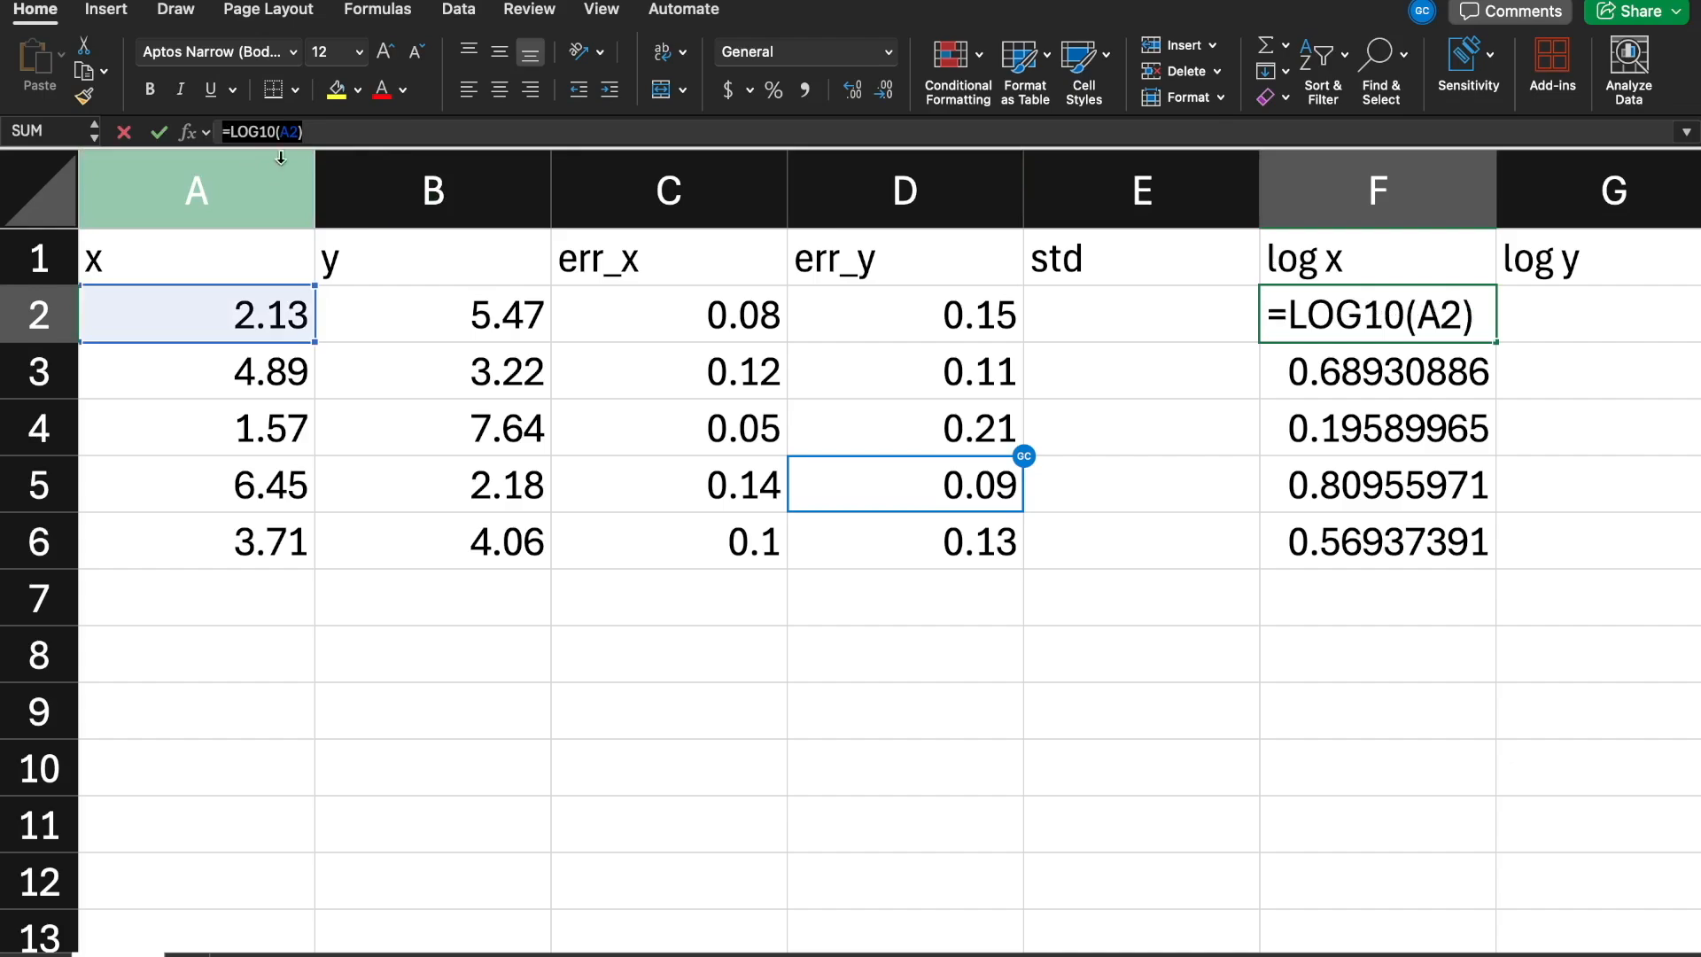
left_click(1420, 600)
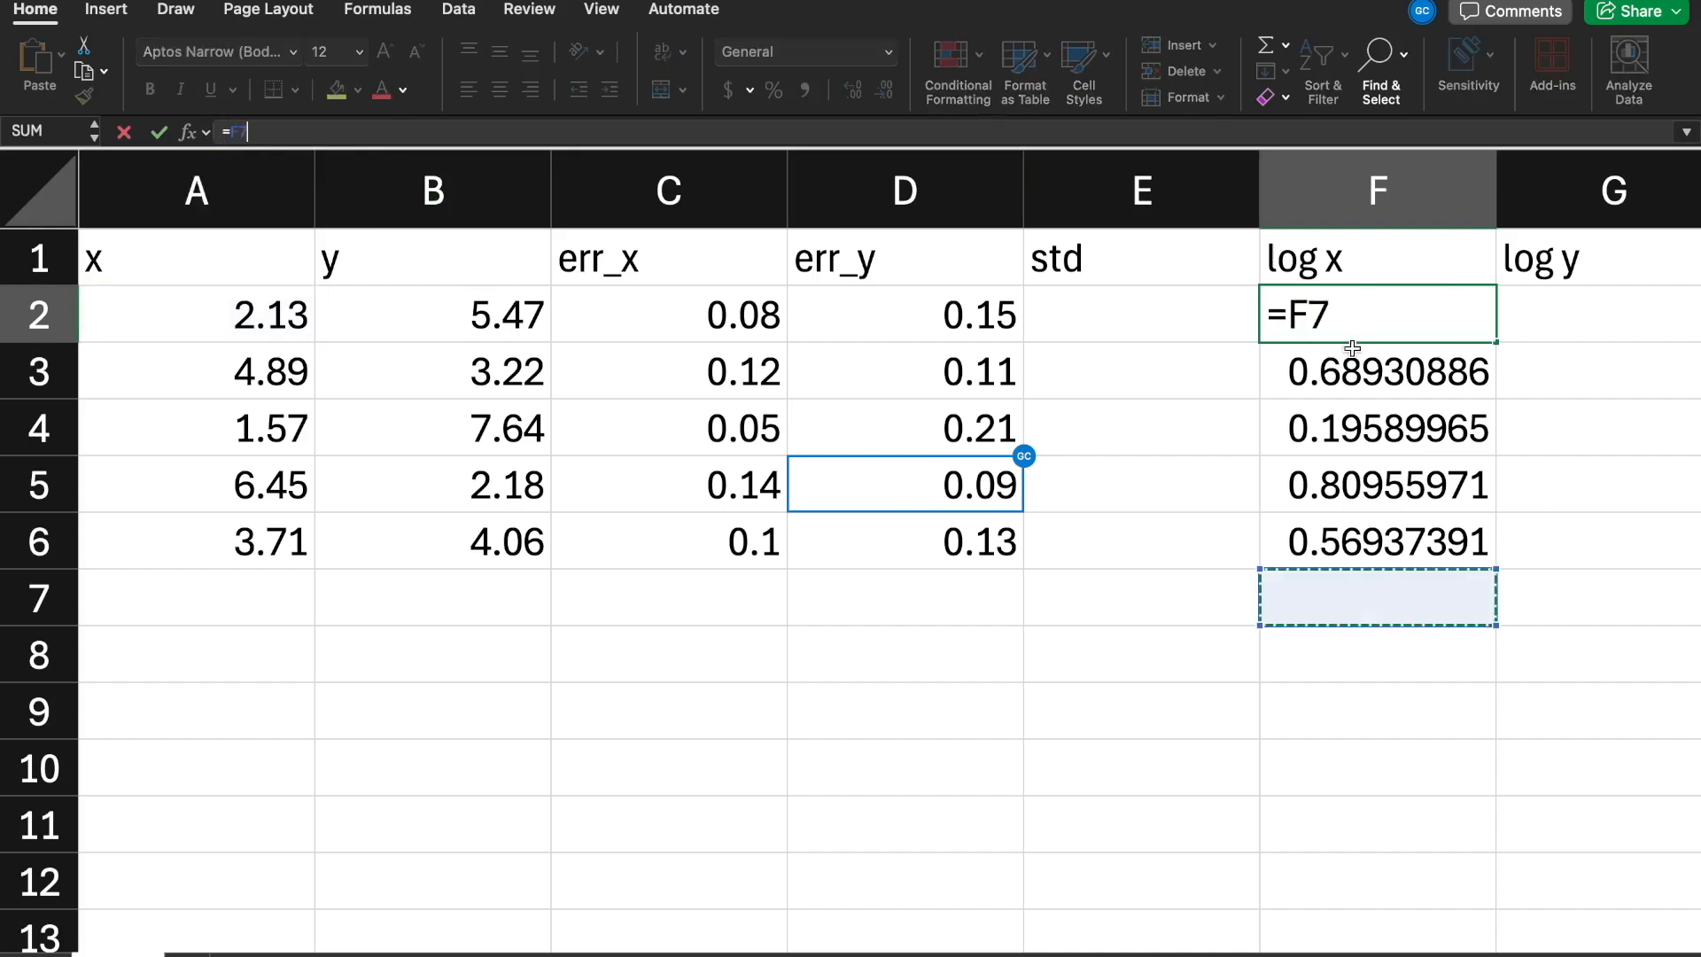
key("Return")
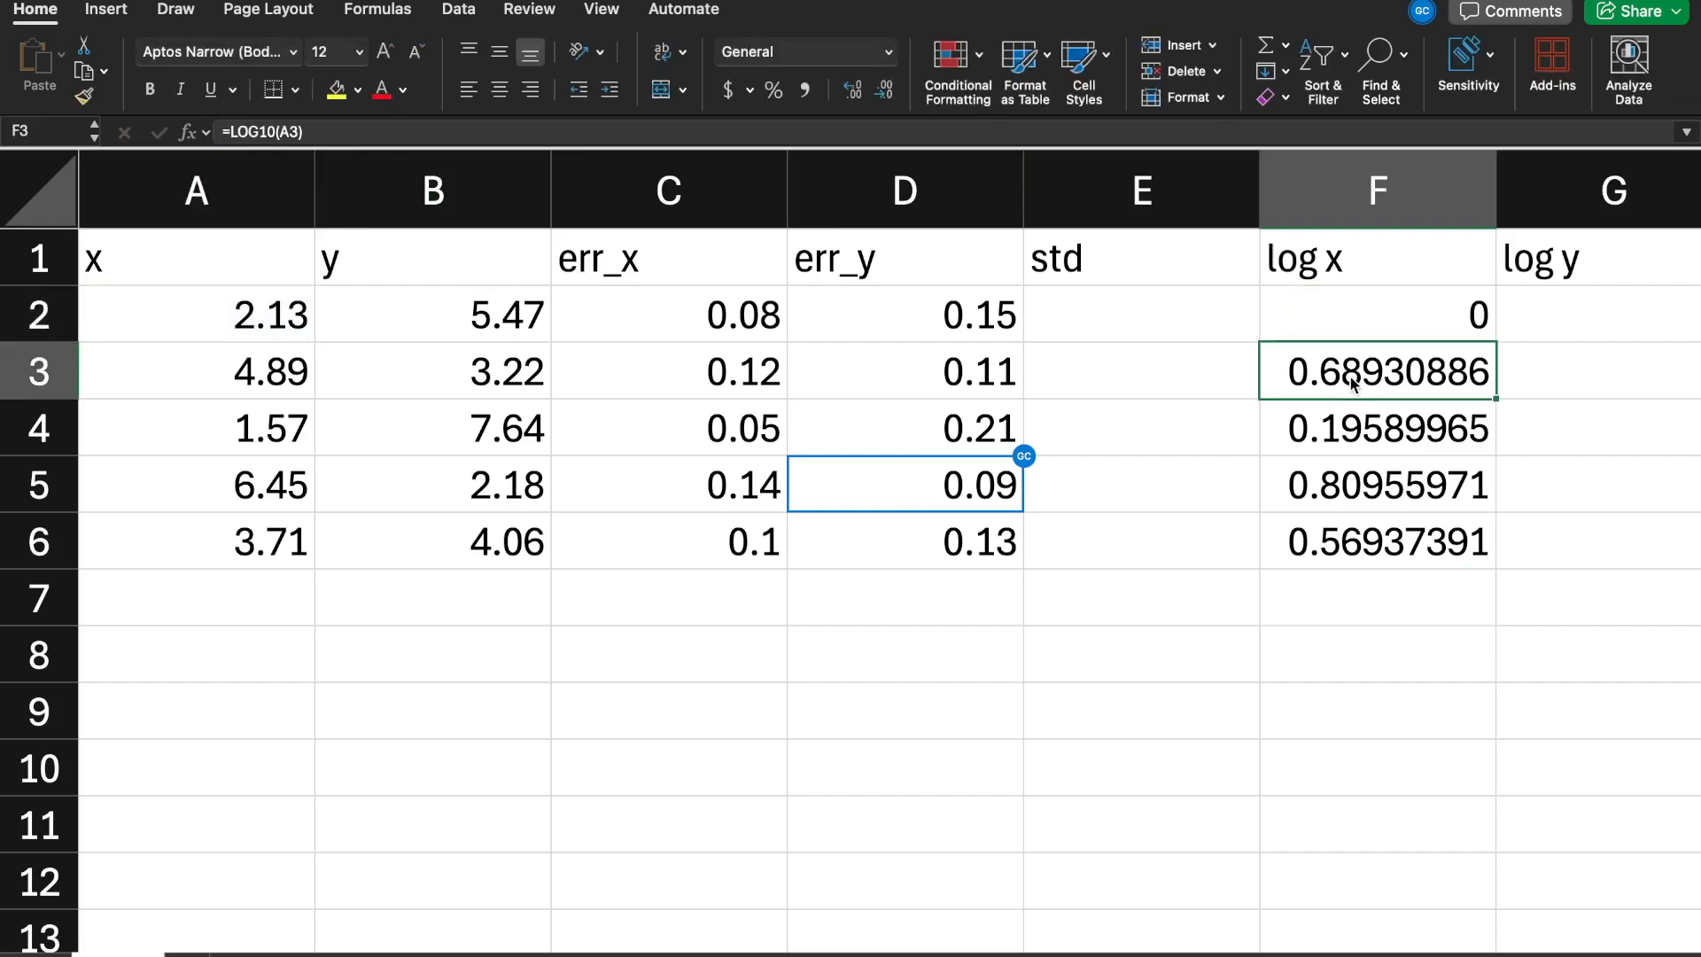
key("super+z")
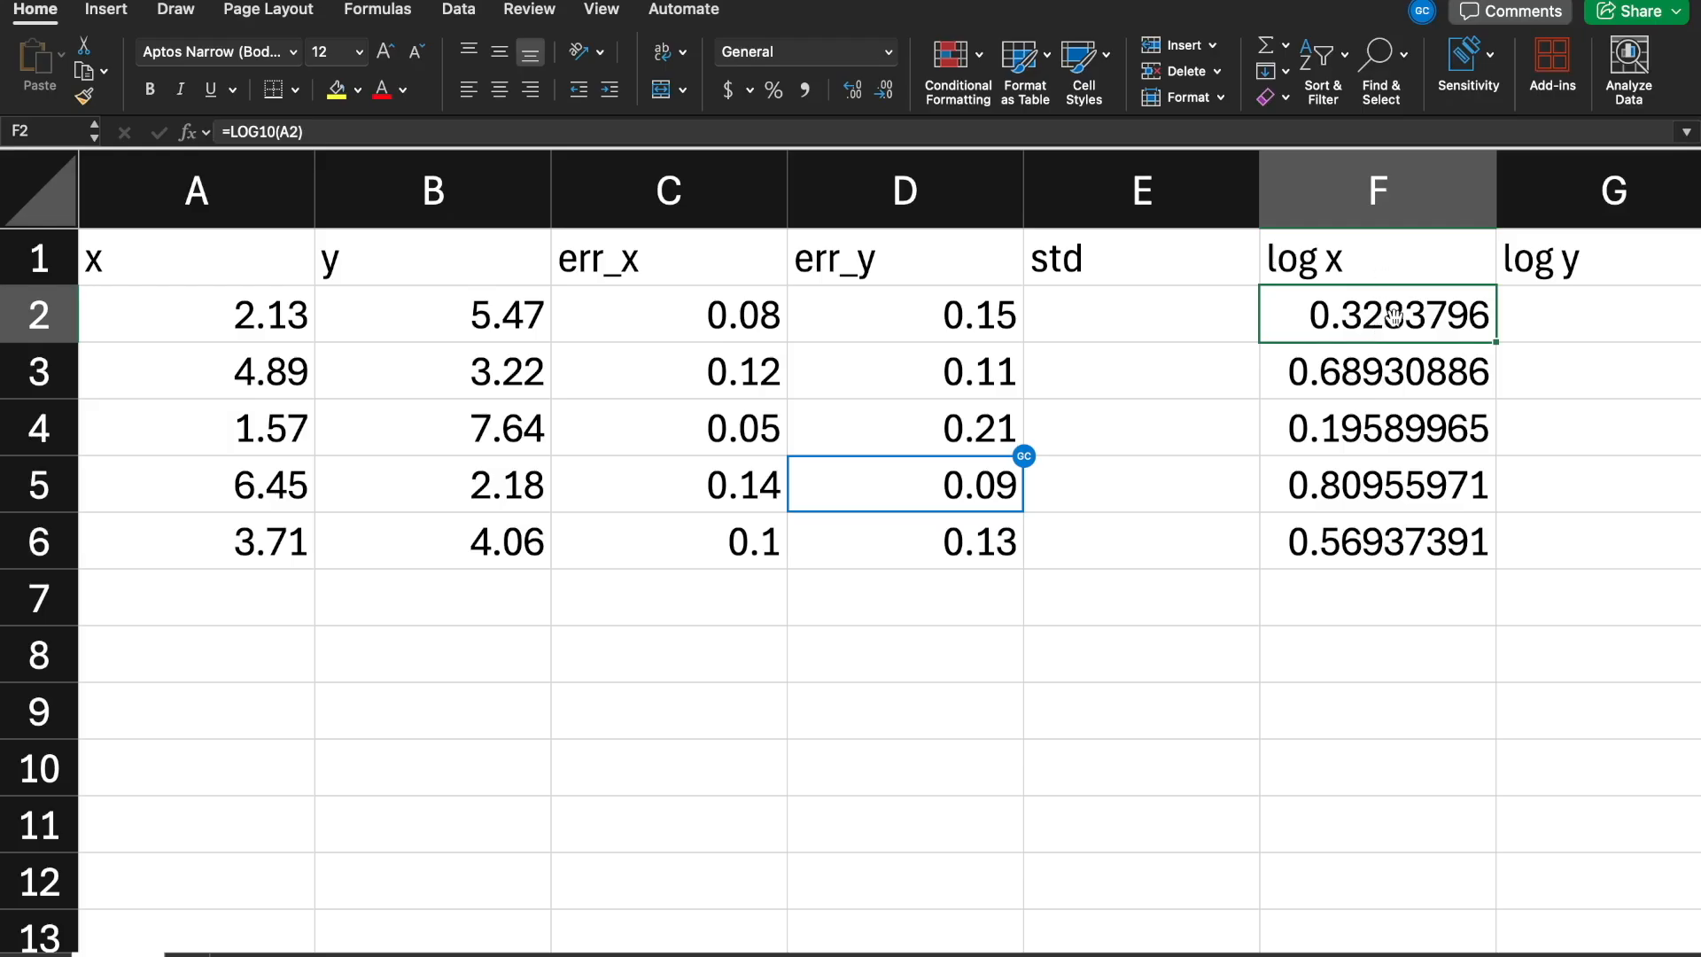
key("Down")
key("Down")
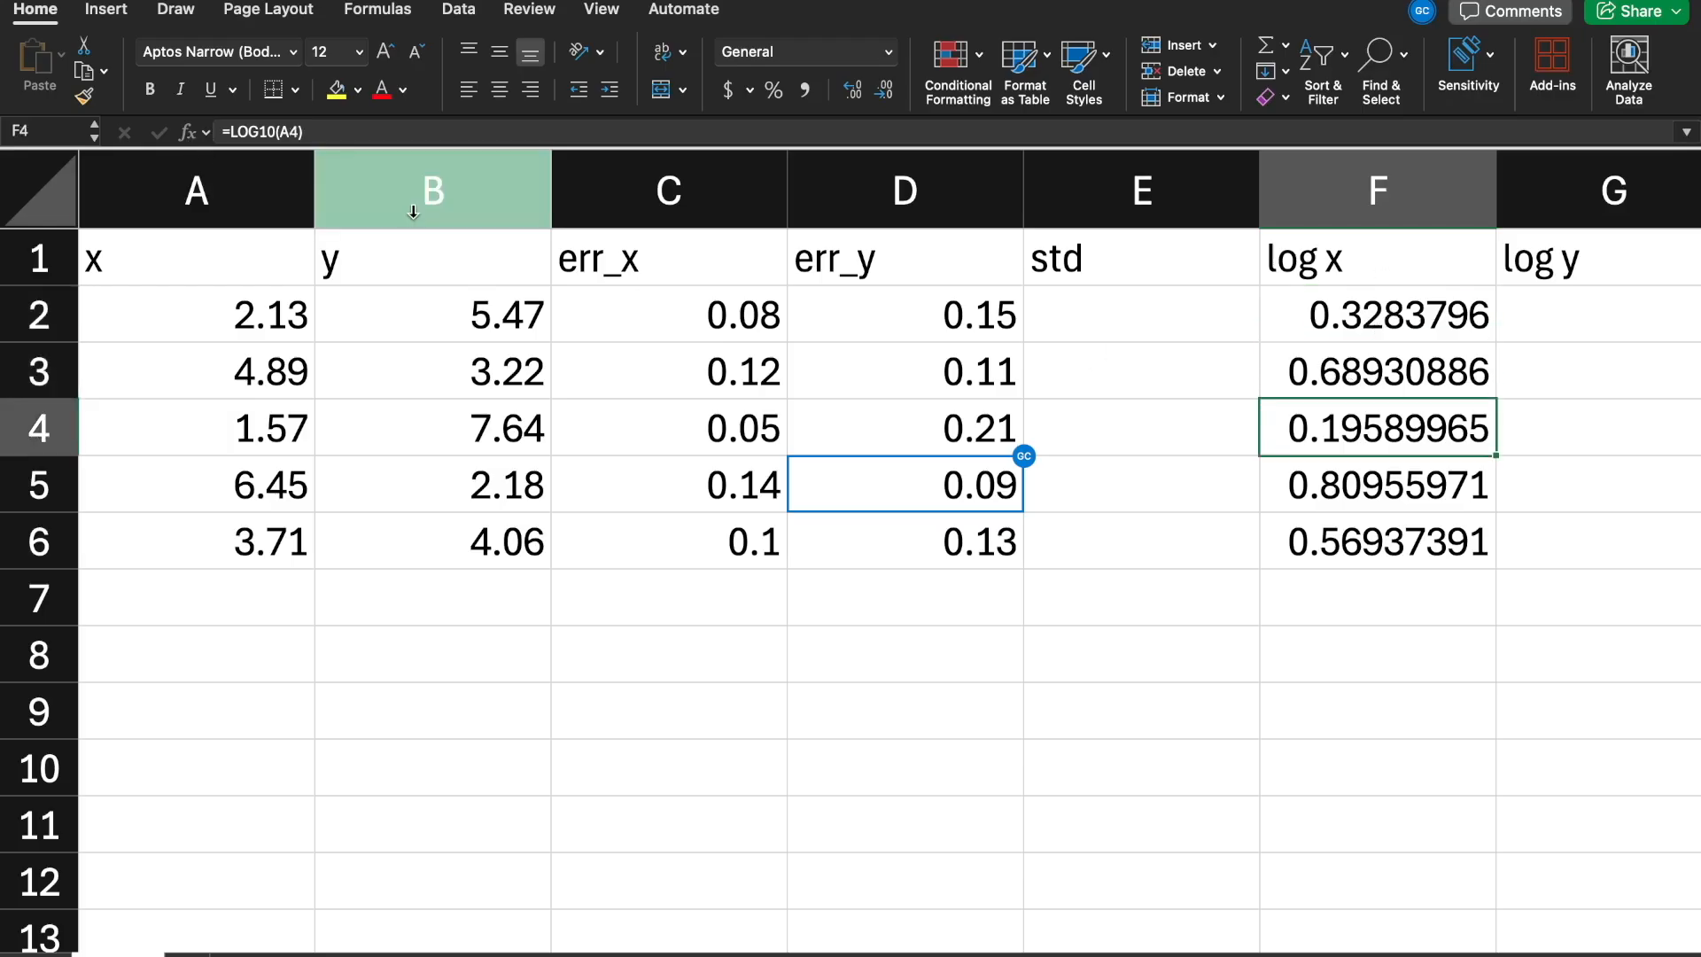
Calculate the base-10 logarithms of the y values by entering =LOG10(B2) in G2 and filling the formula down to G6
left_click_drag(505, 942, 806, 939)
left_click(1178, 337)
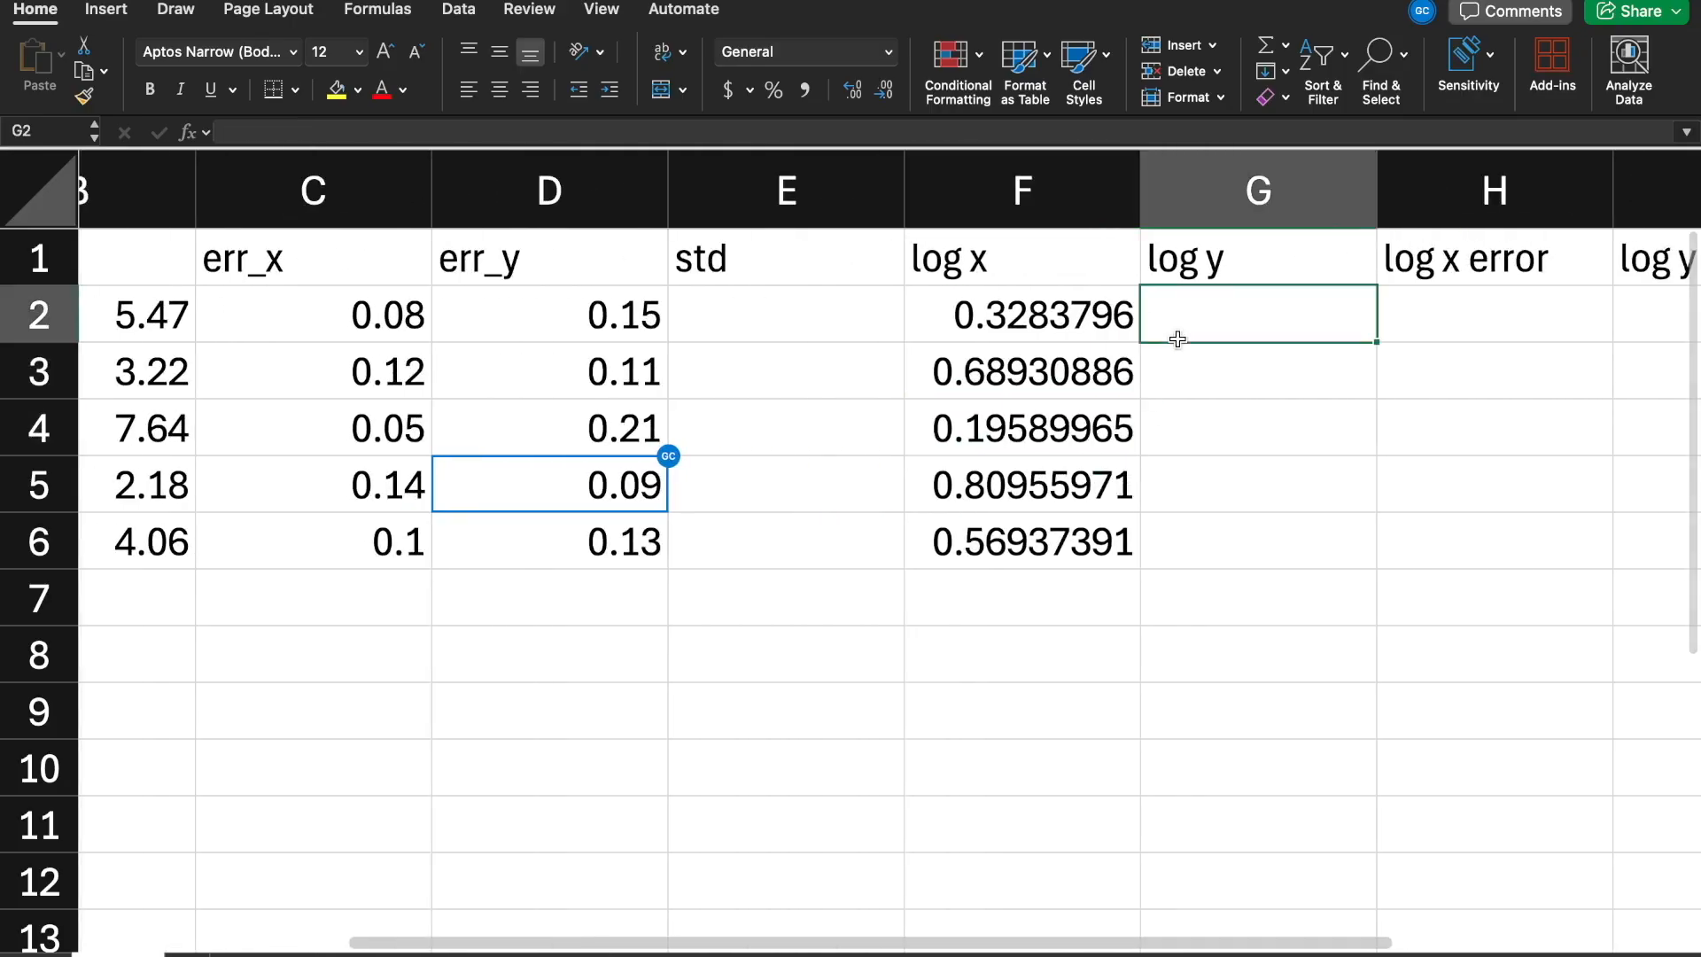
type("=")
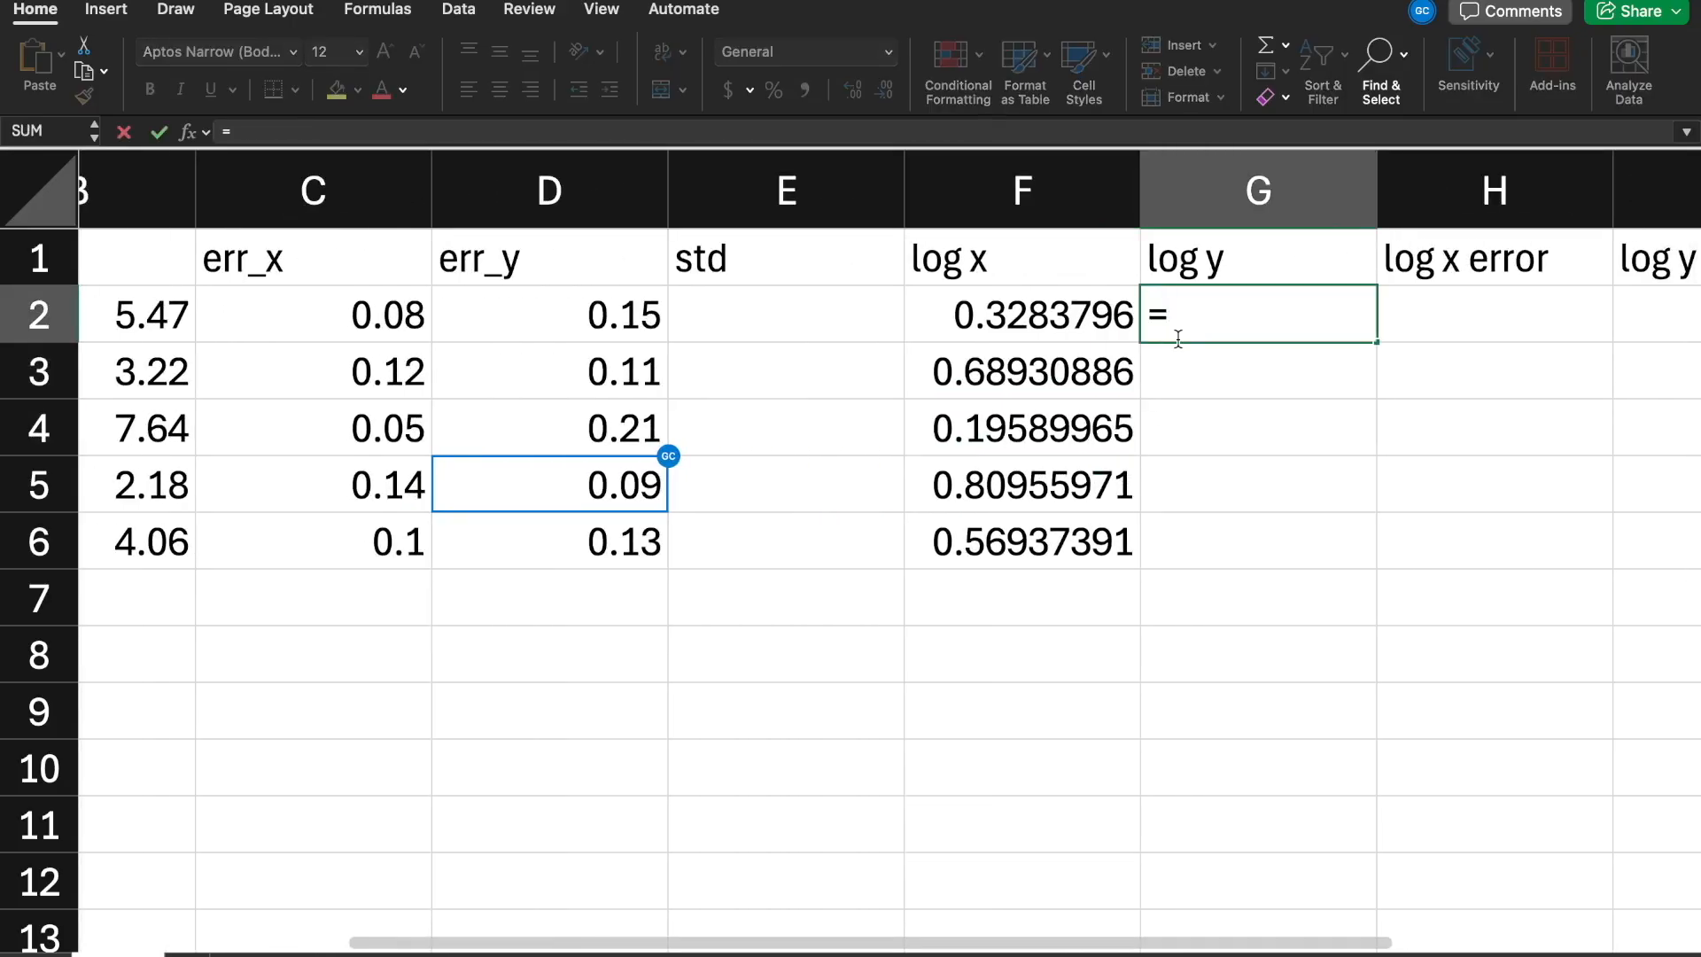
type("log10(")
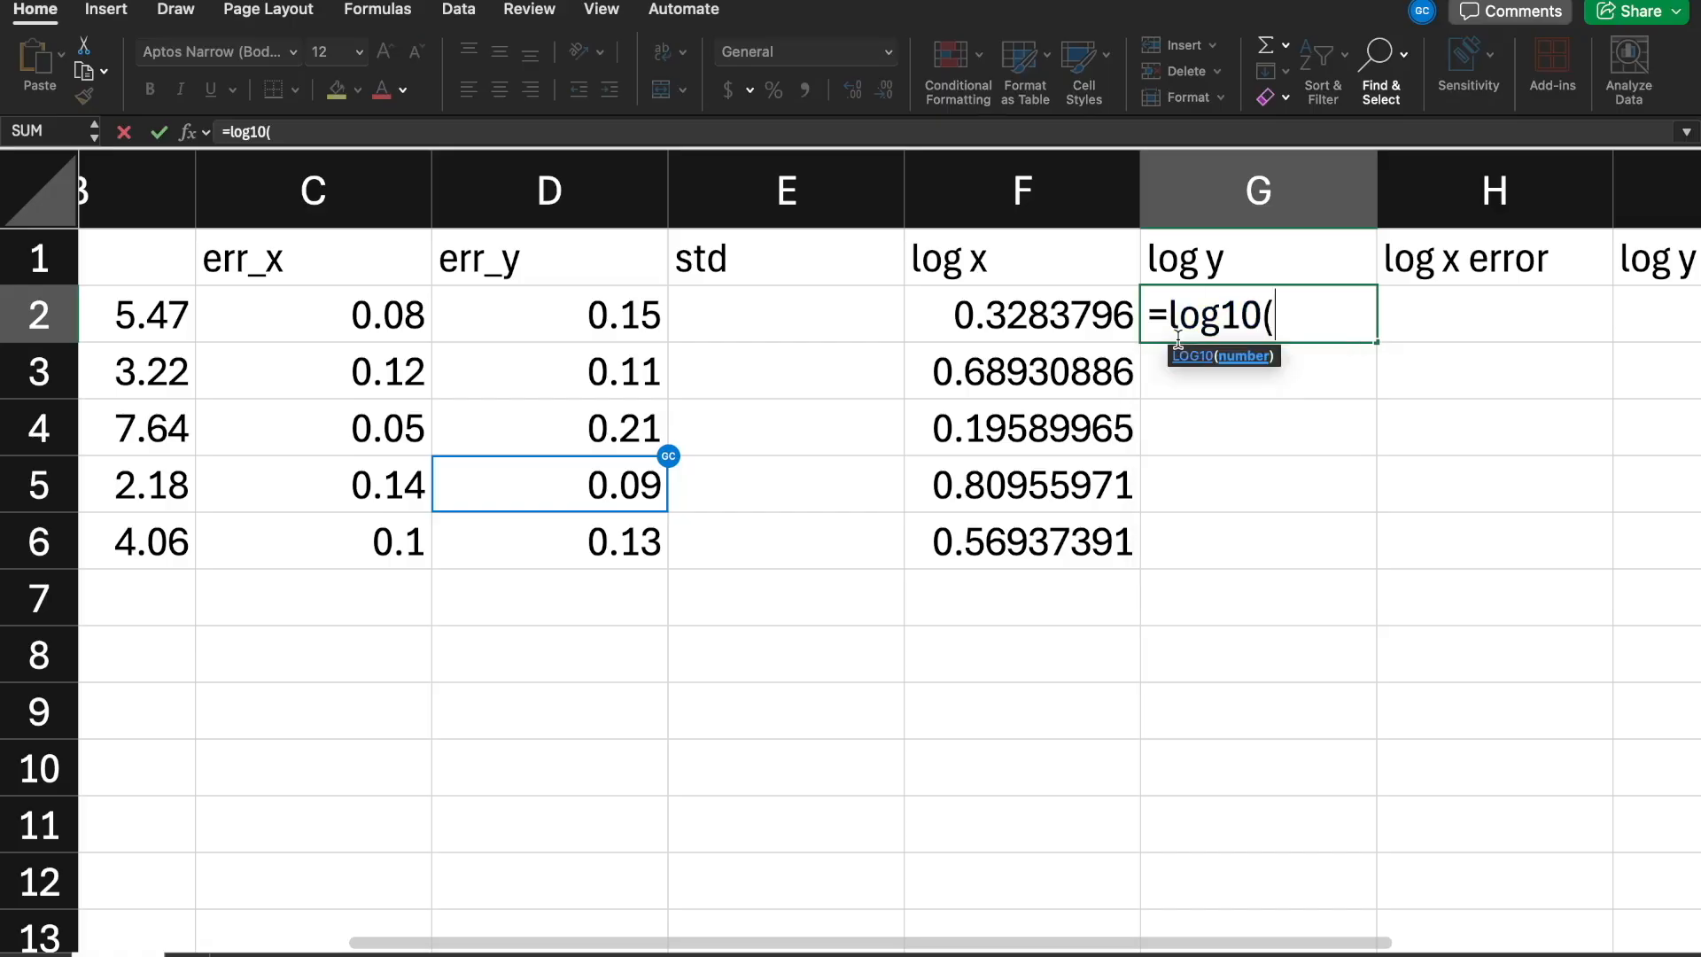
type("b2")
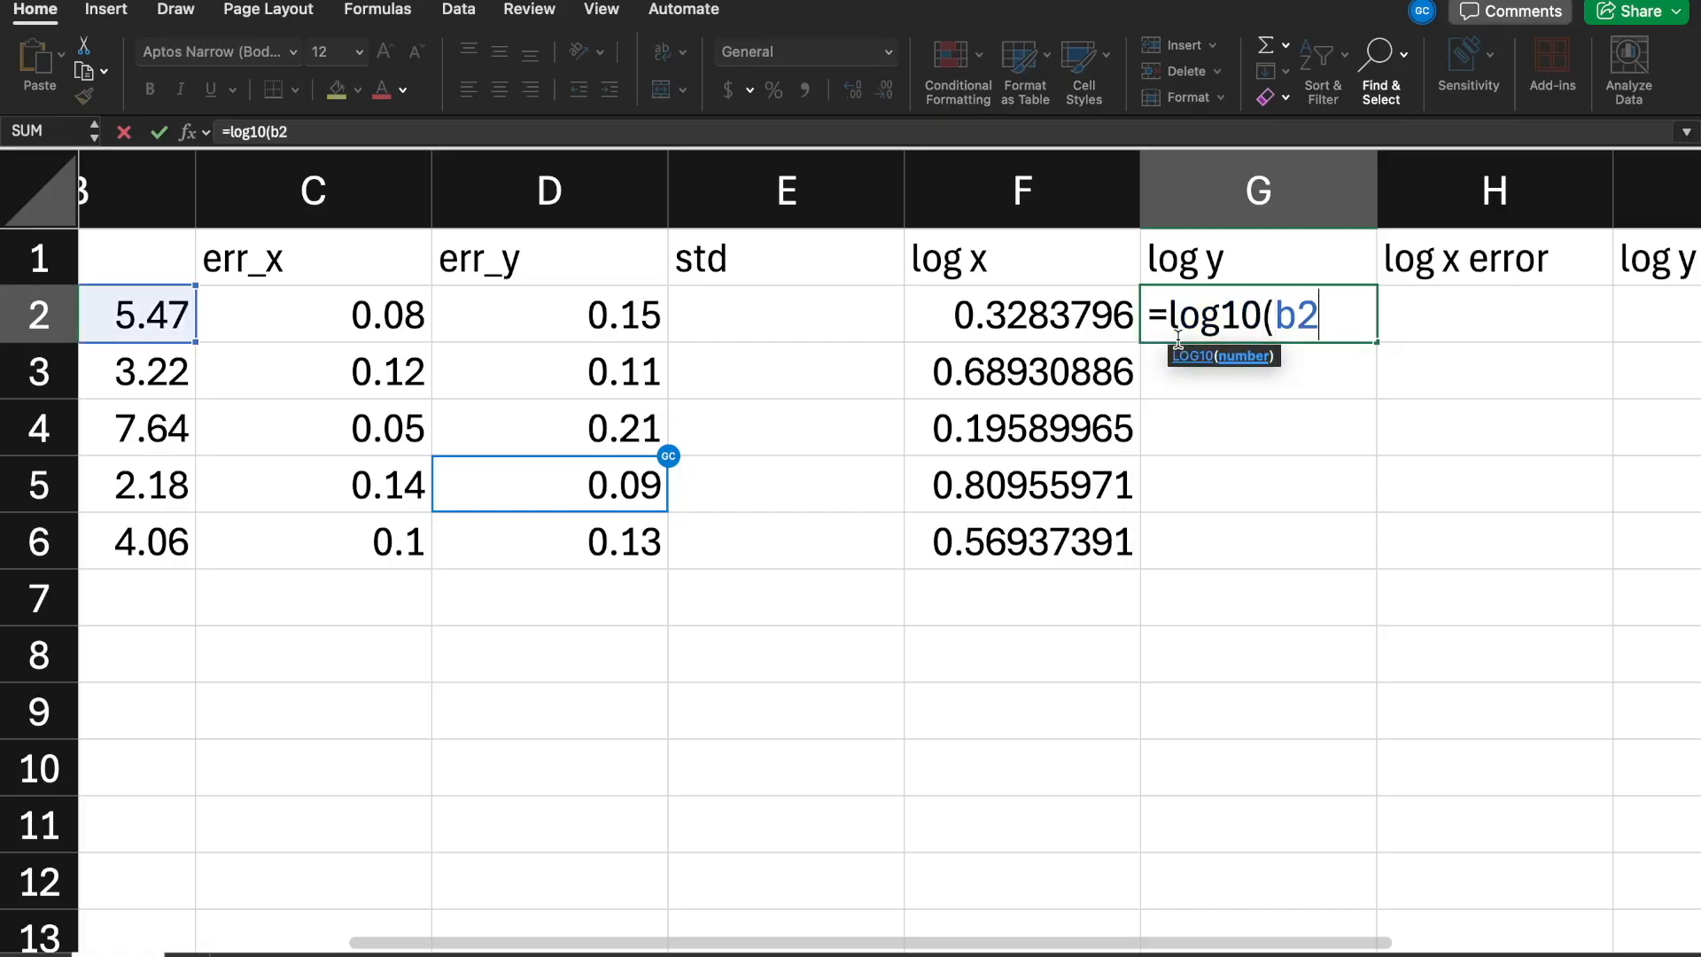
key("Return")
left_click(1203, 310)
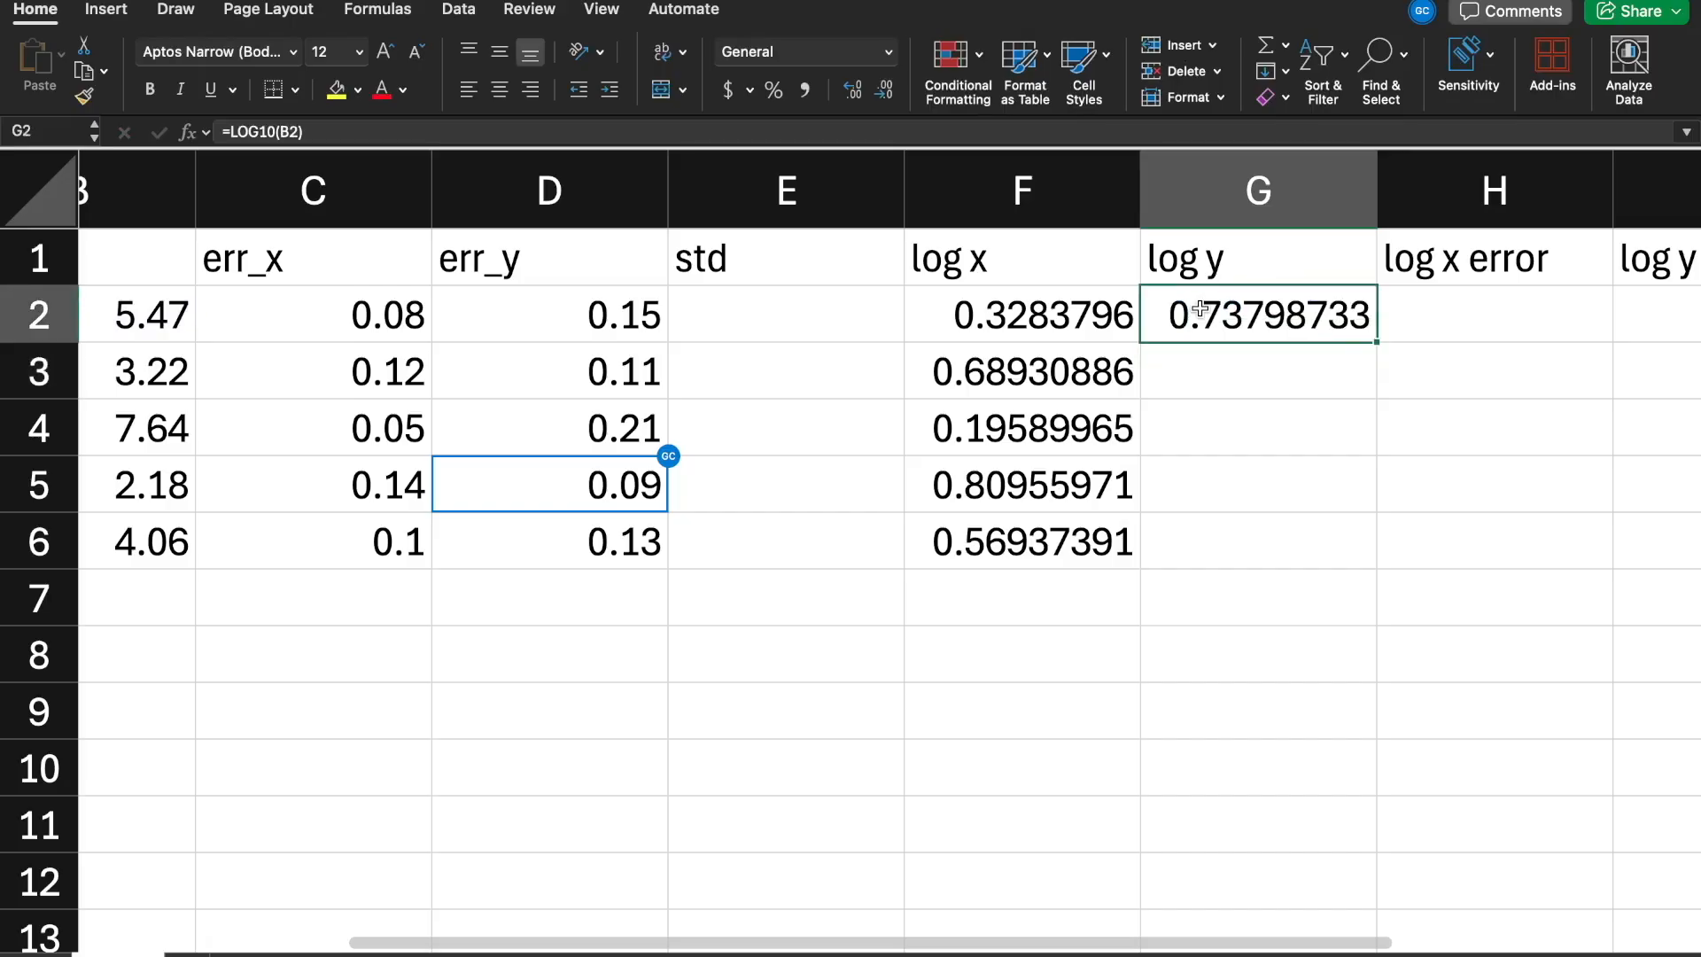
left_click_drag(1376, 342, 1386, 568)
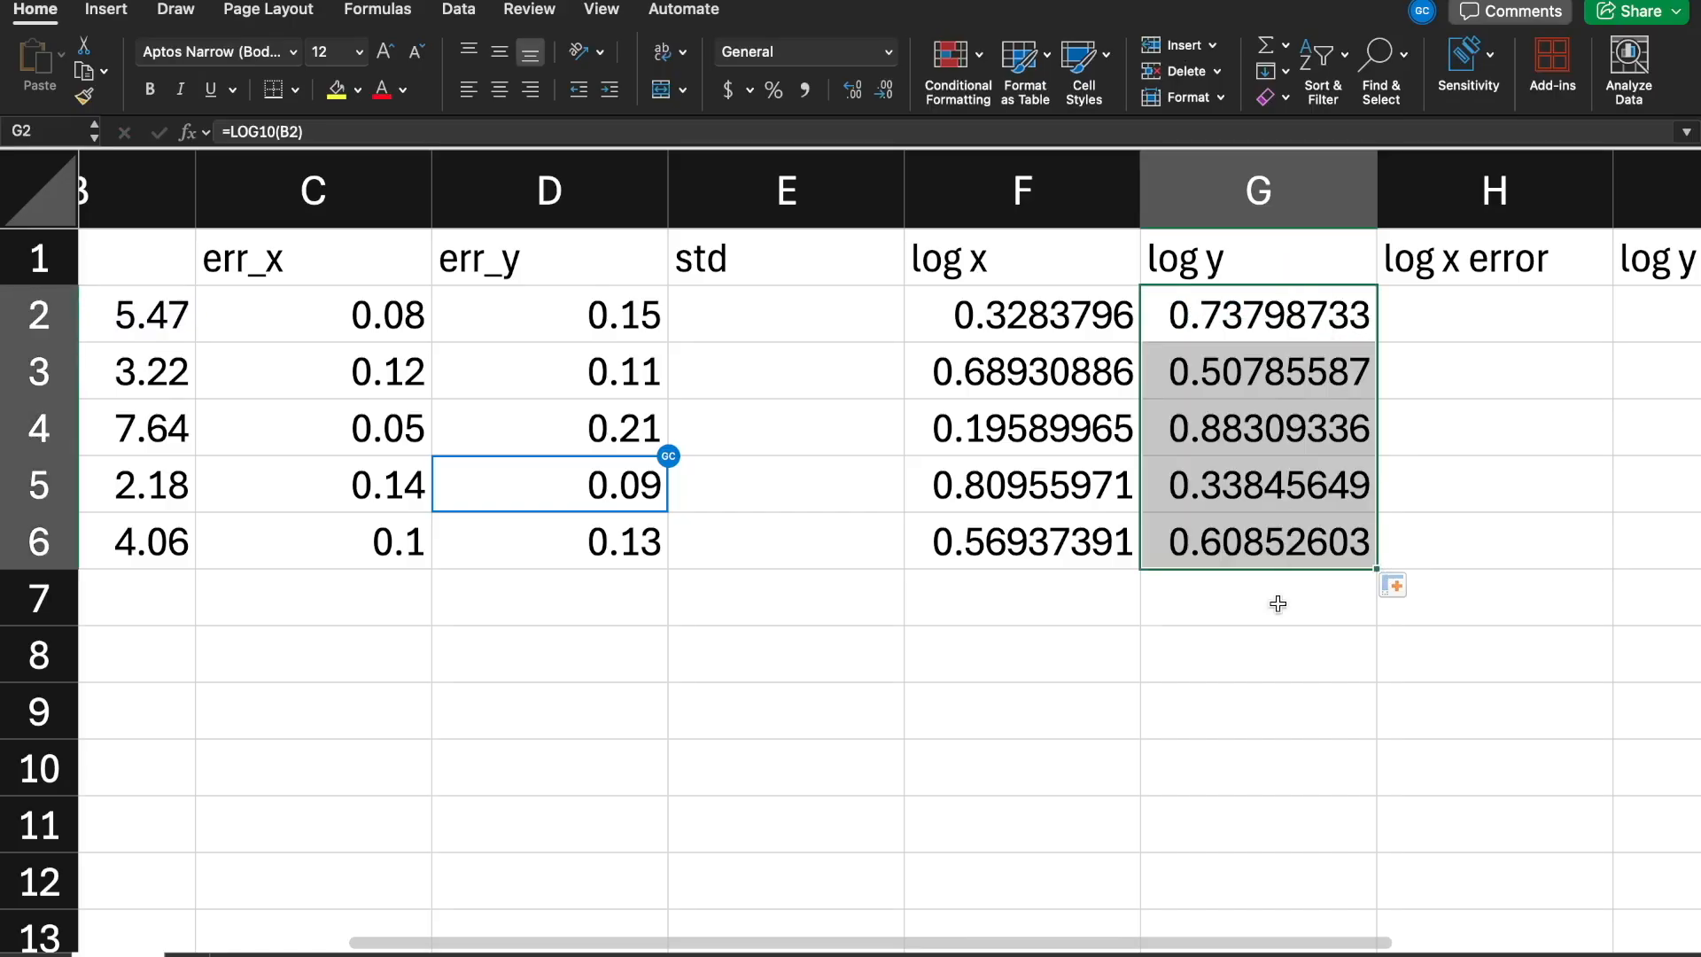
Calculate the log x errors by entering =C2/A2 in H2 and filling the formula down to H6
left_click_drag(1204, 946, 1422, 868)
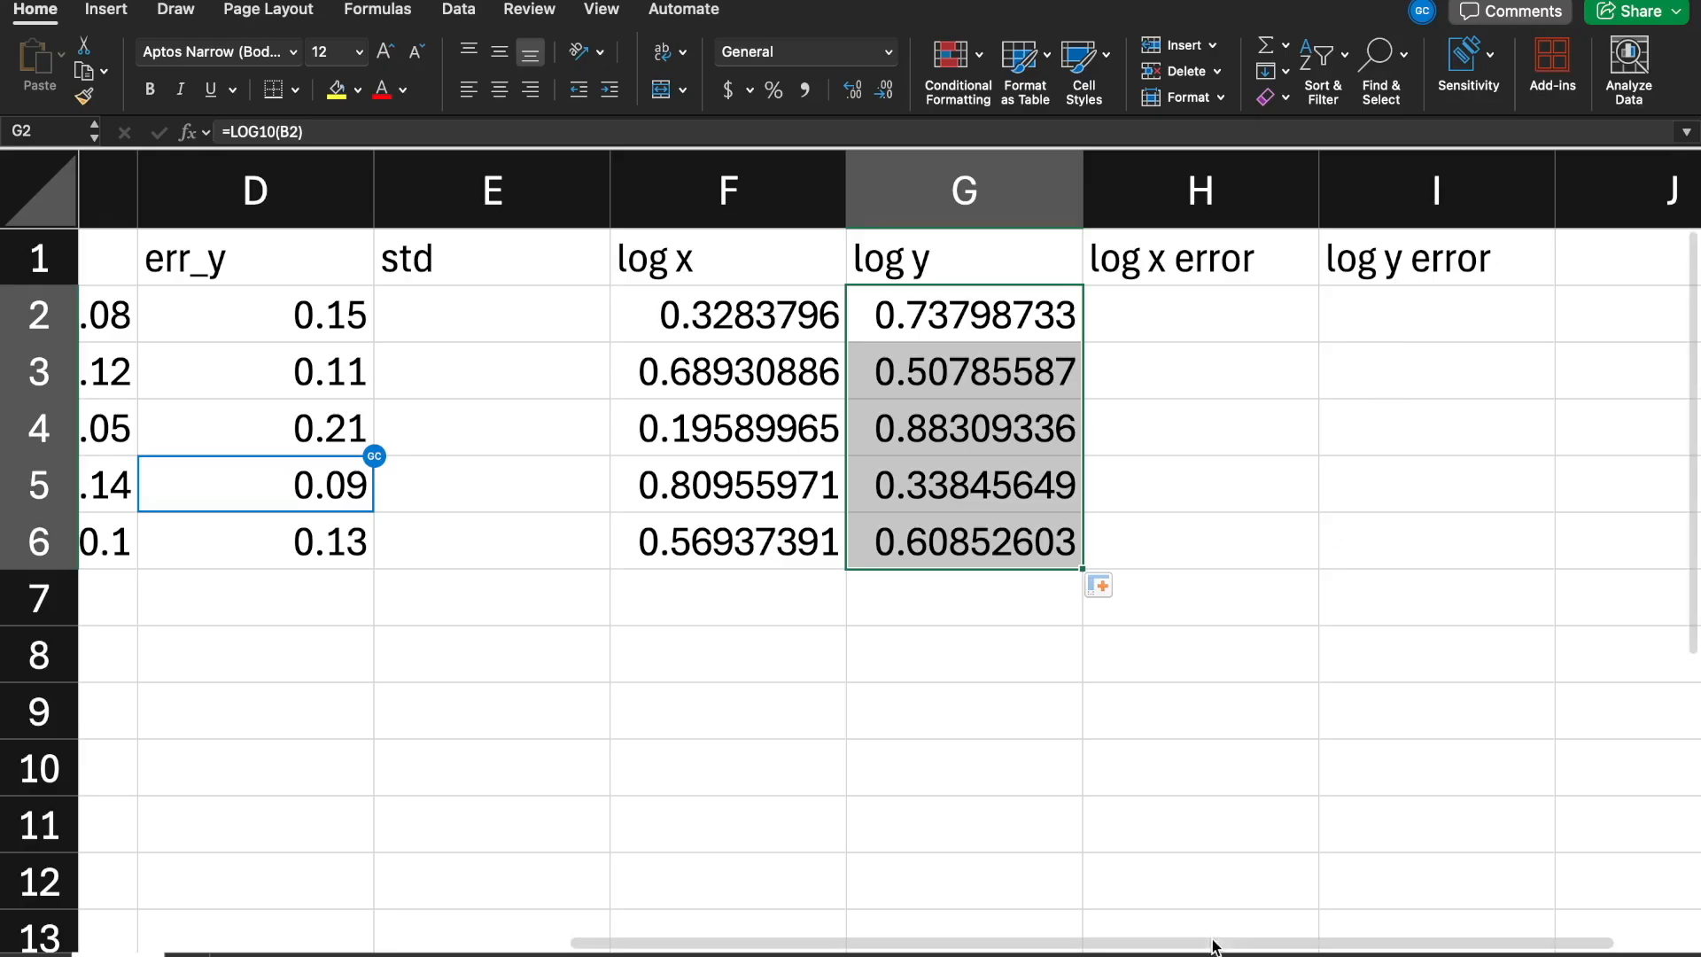
scroll(1206, 948, "left", 10)
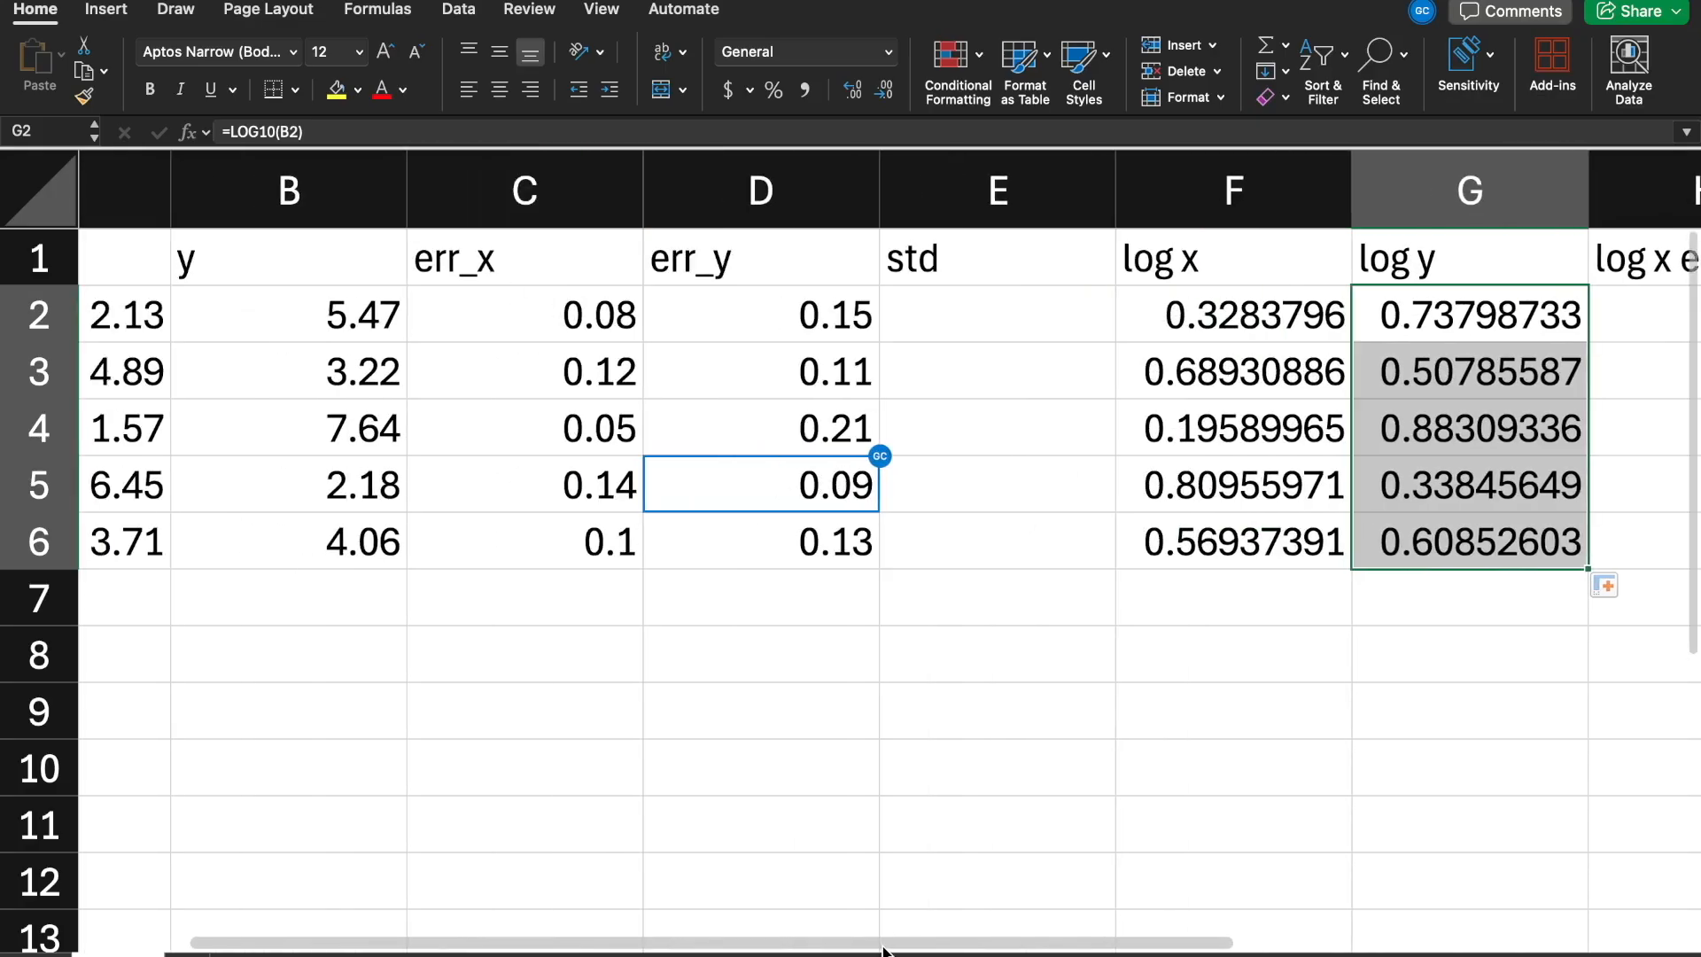
scroll(890, 944, "left", 3)
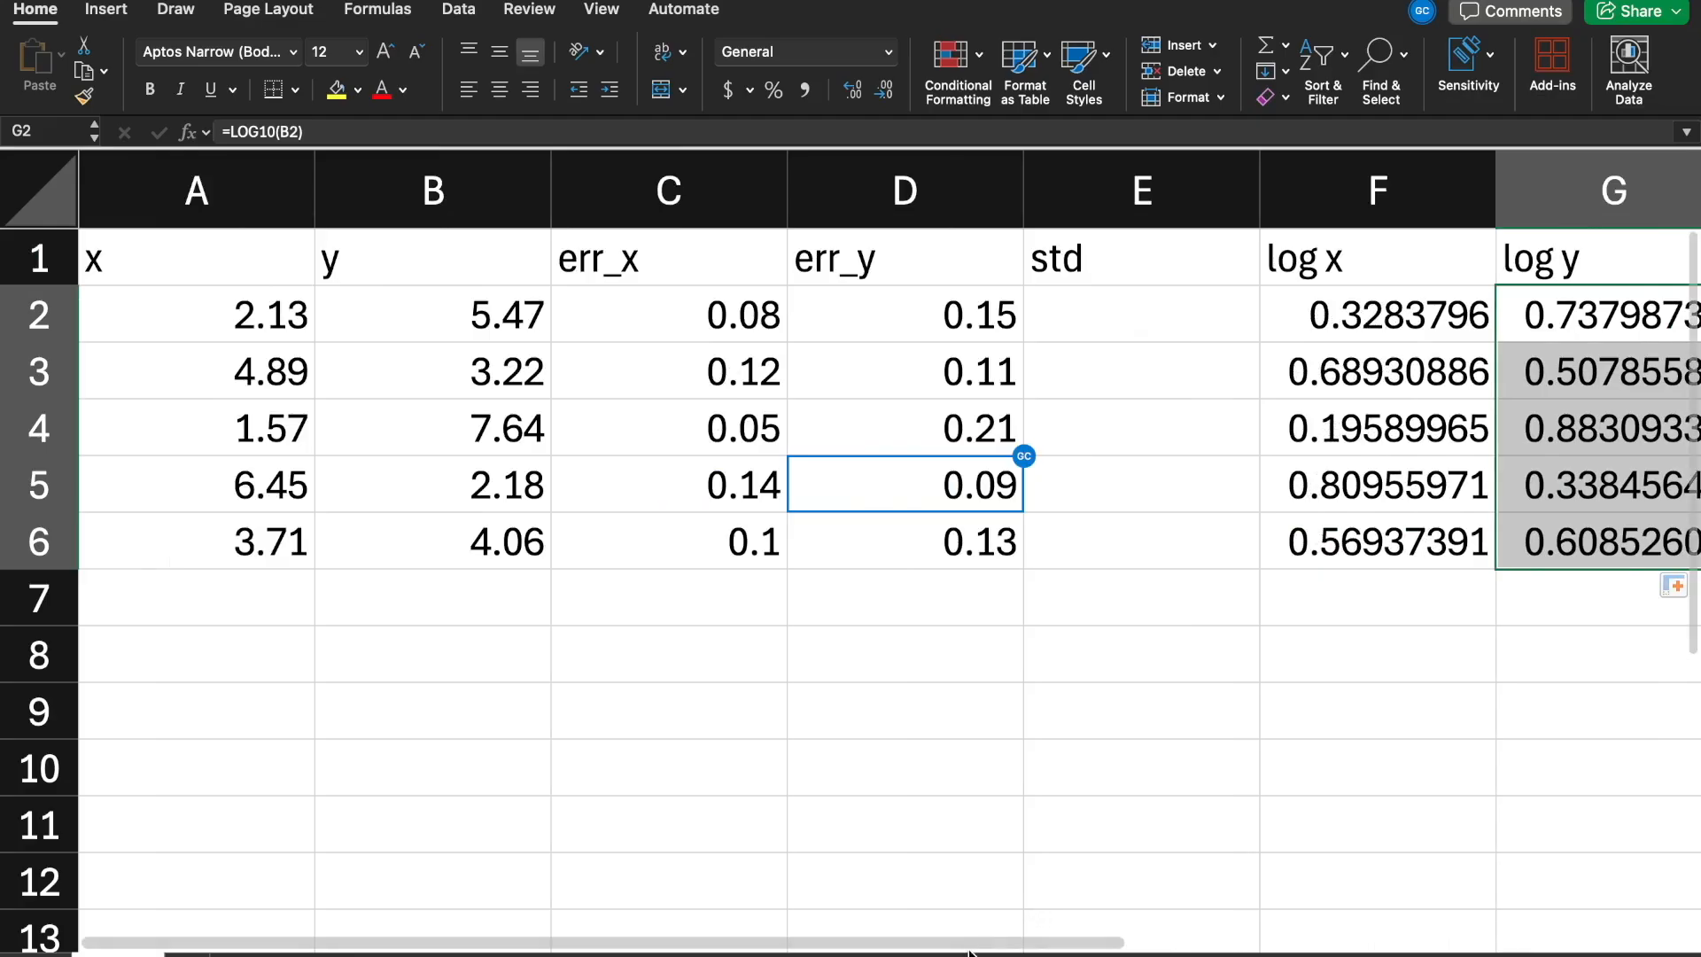
scroll(970, 939, "right", 5)
left_click(1251, 316)
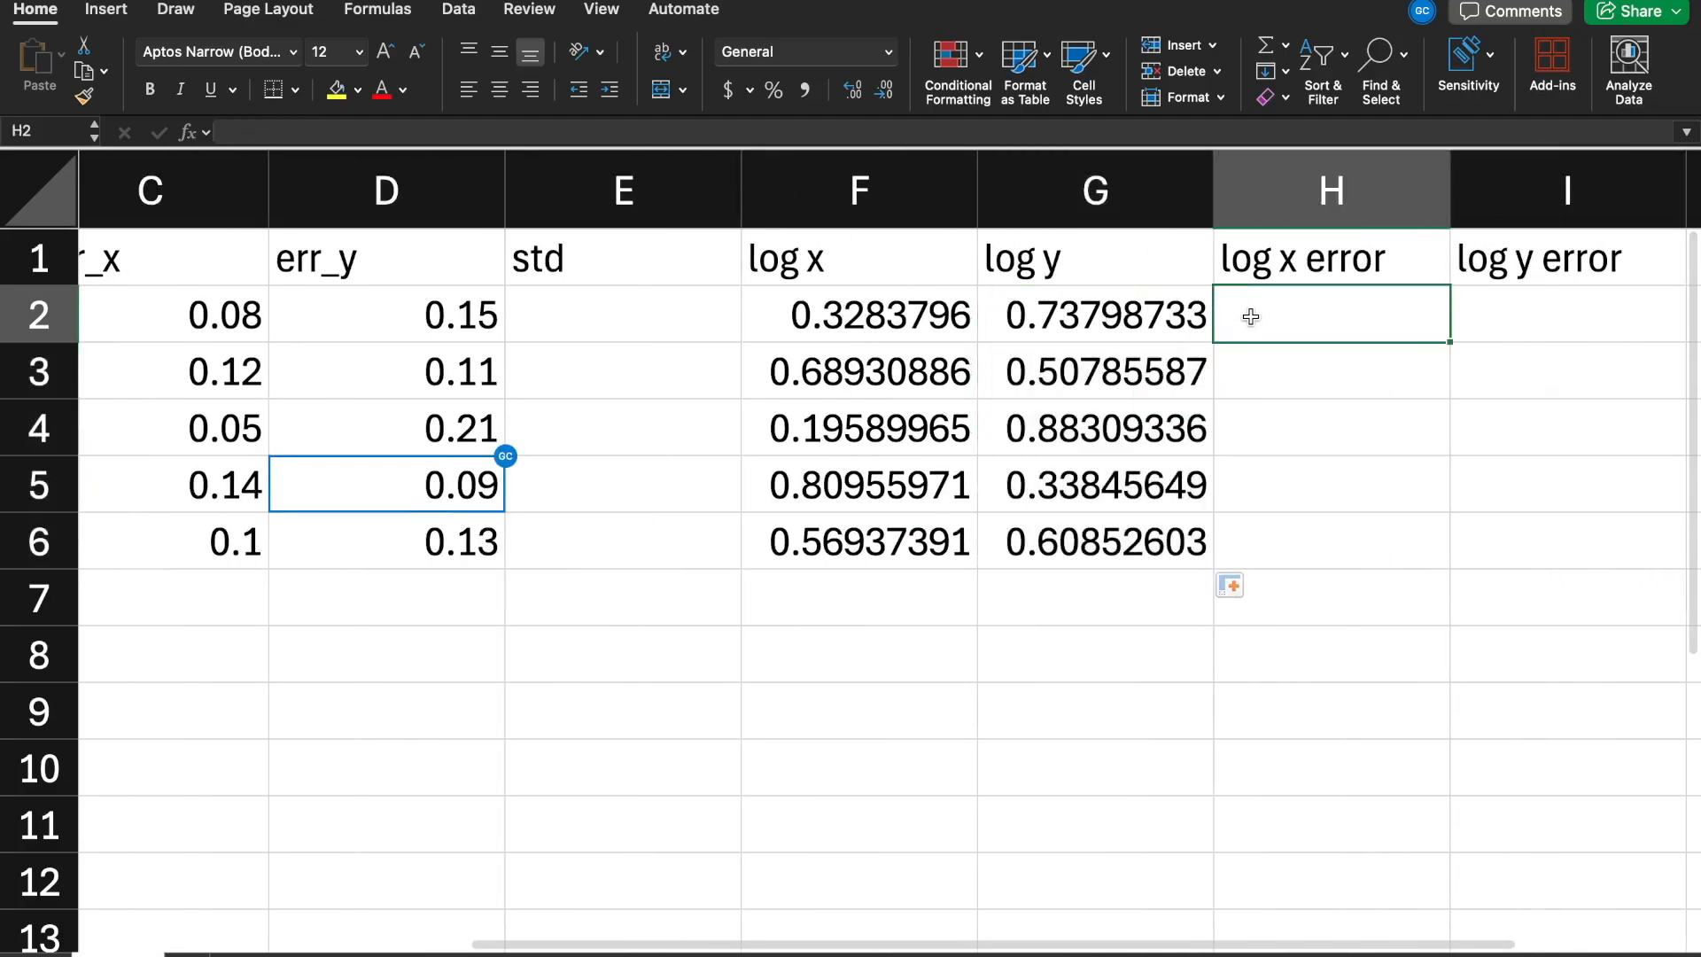
type("=")
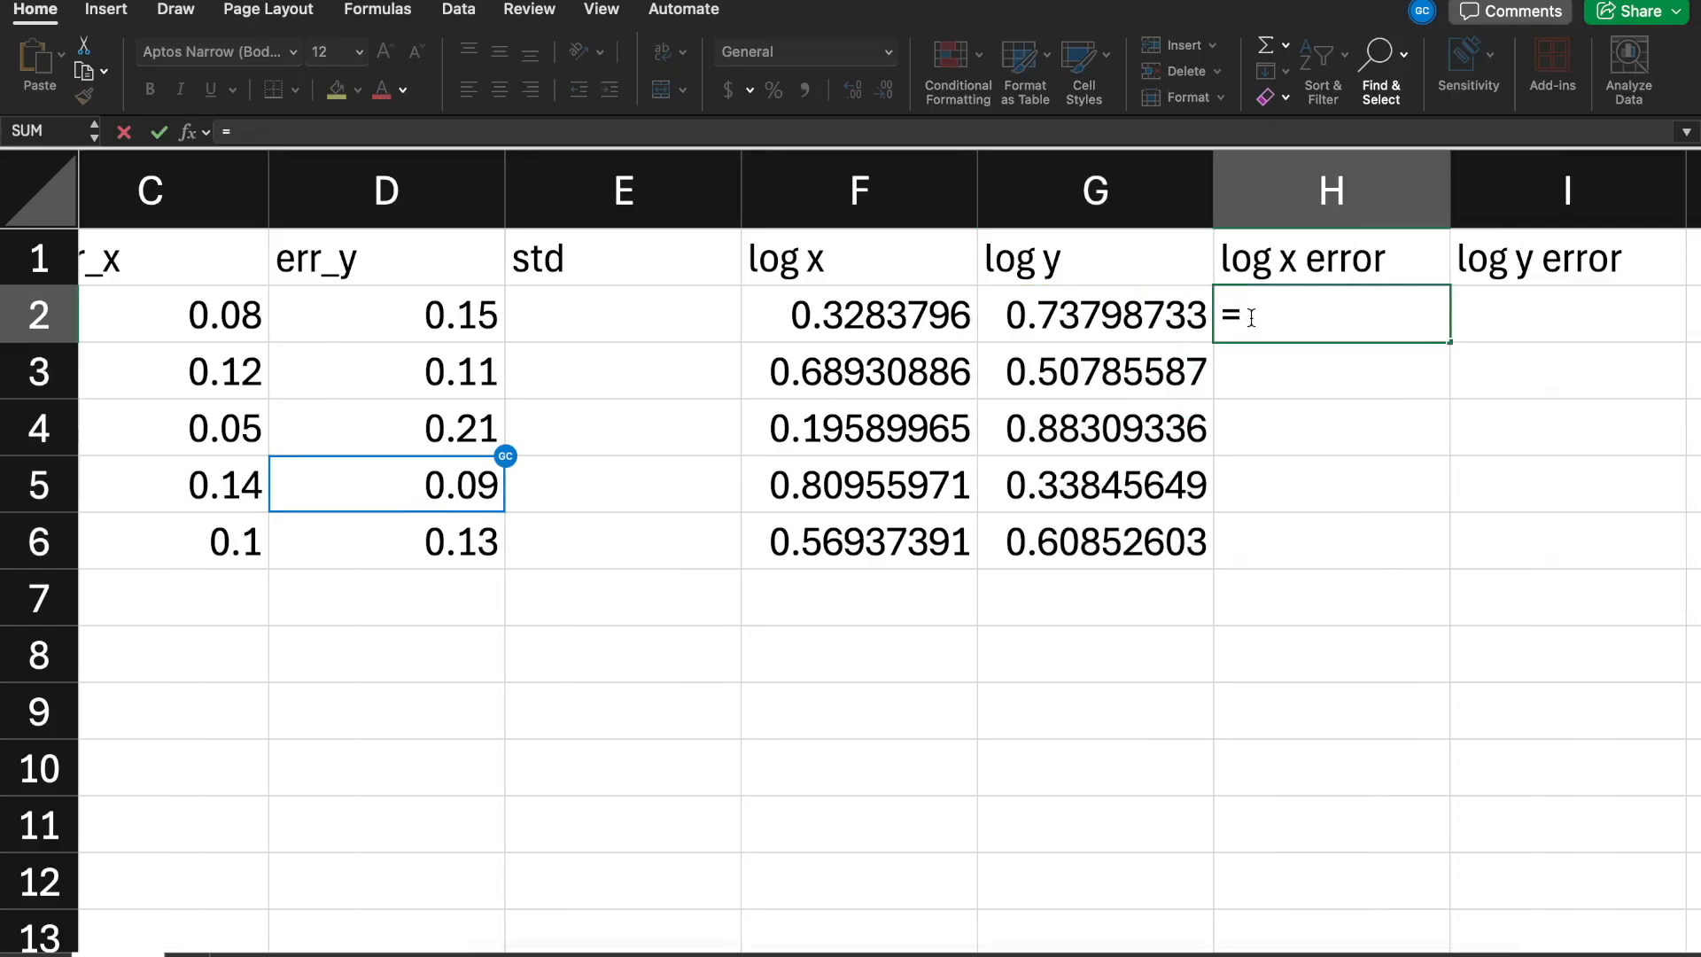
type("c2/a2")
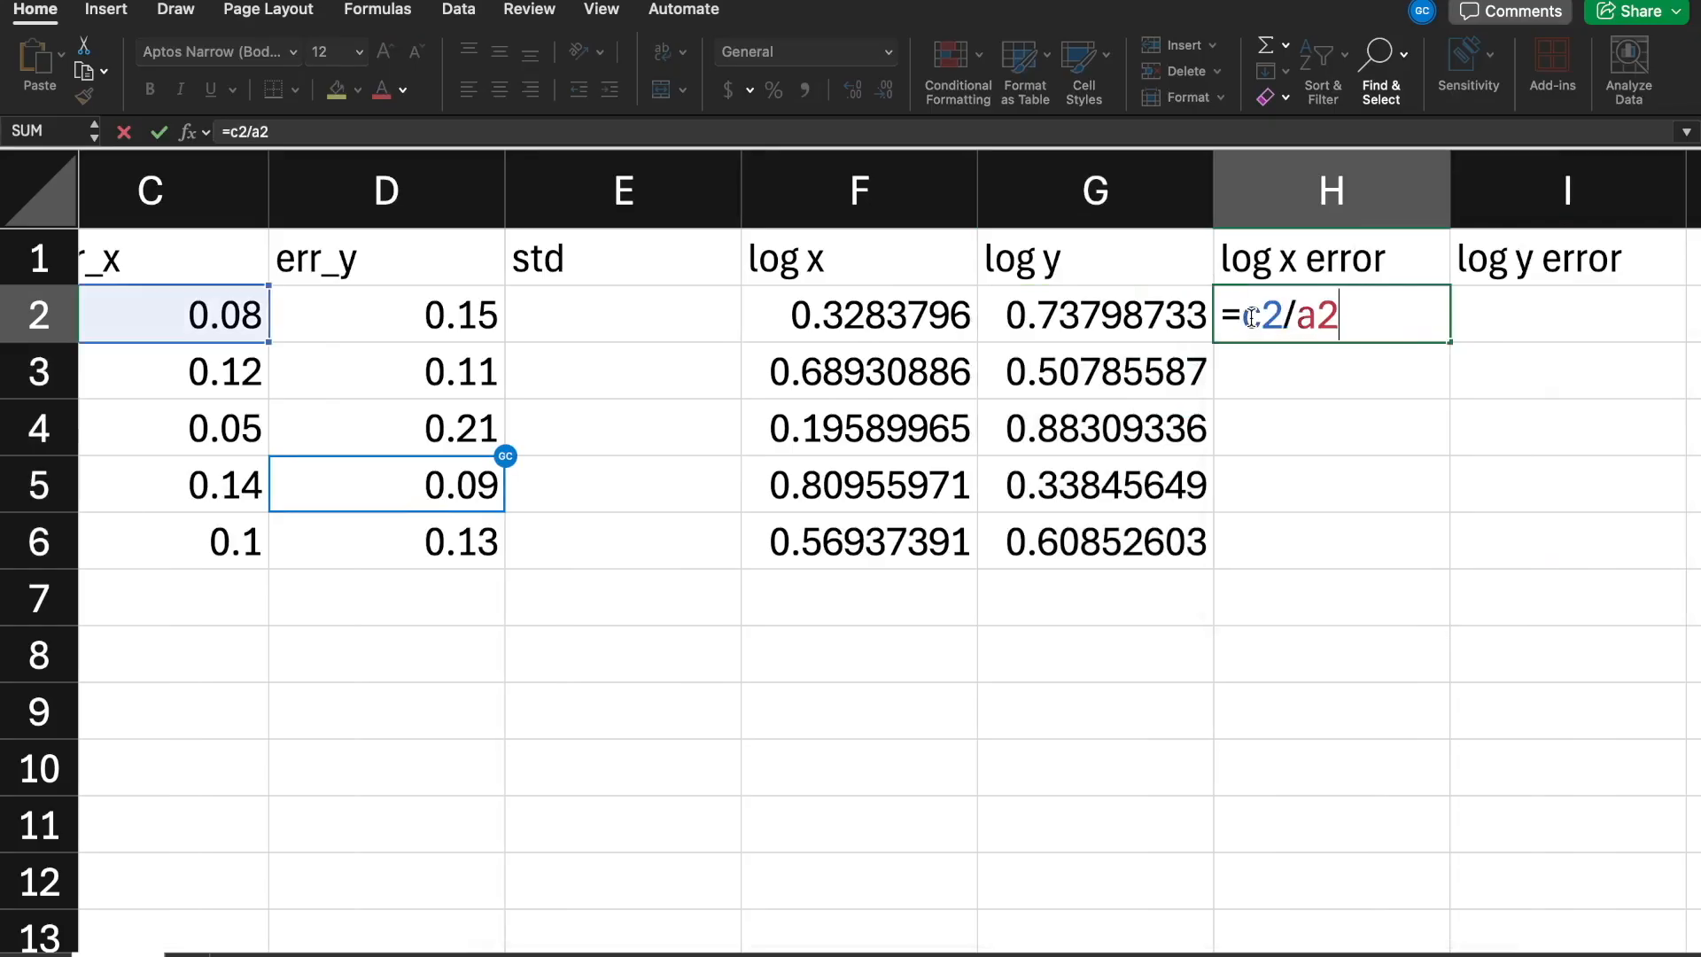
key("Return")
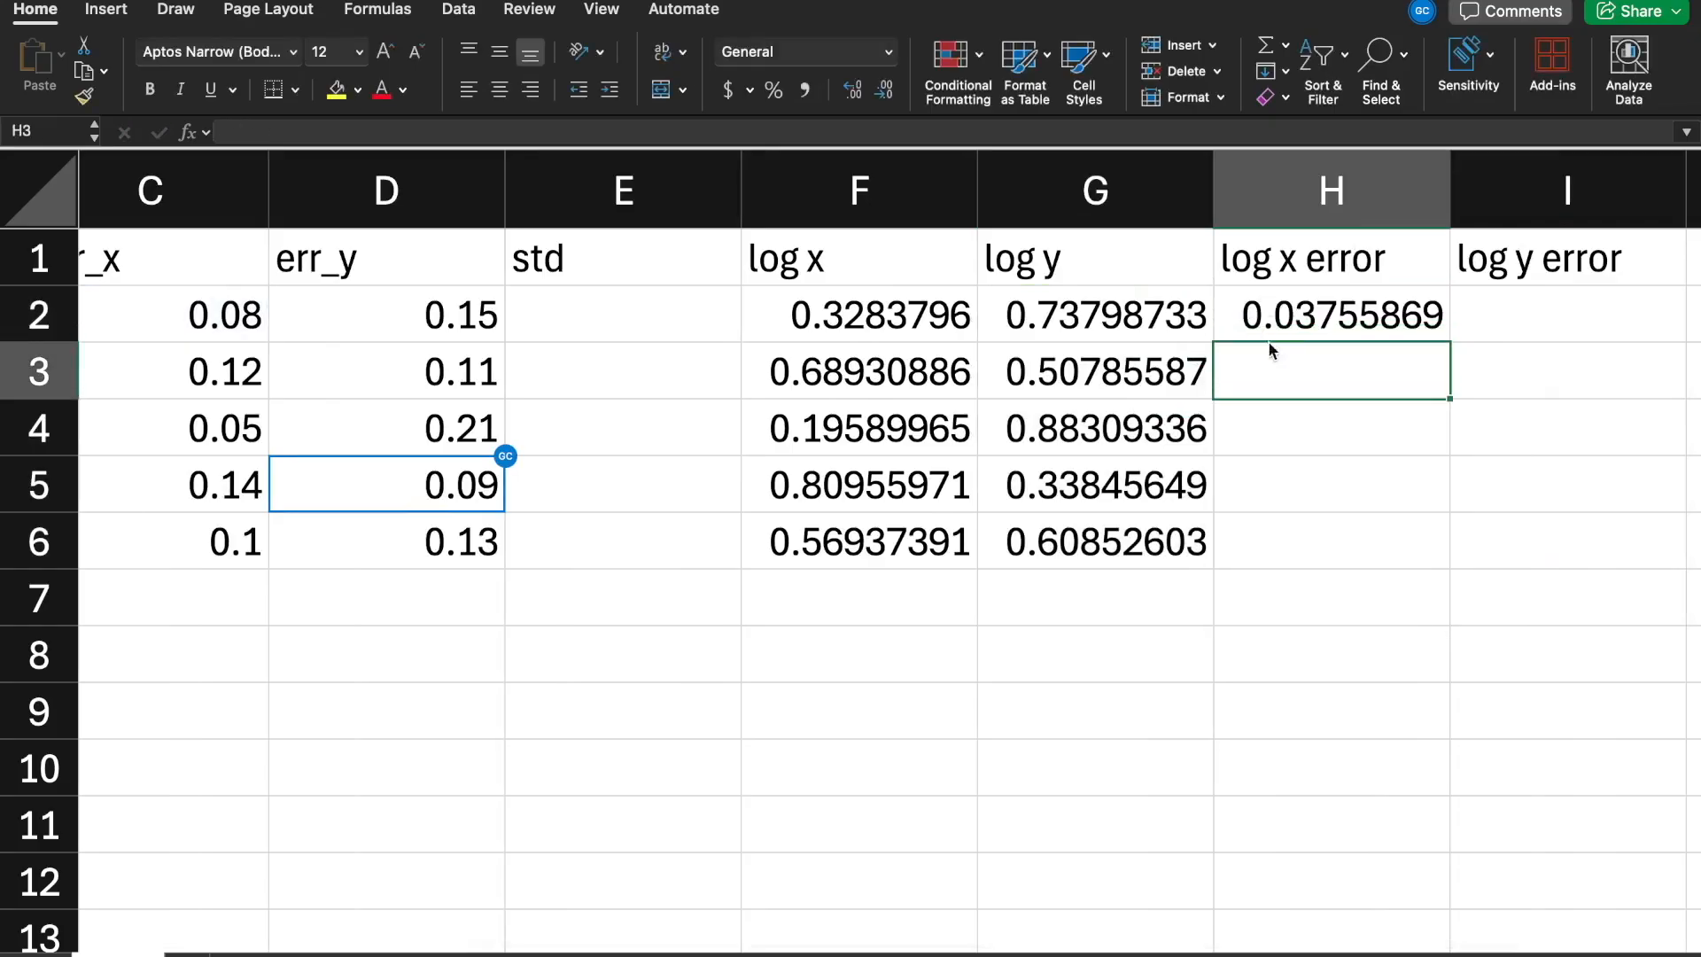
left_click(1276, 311)
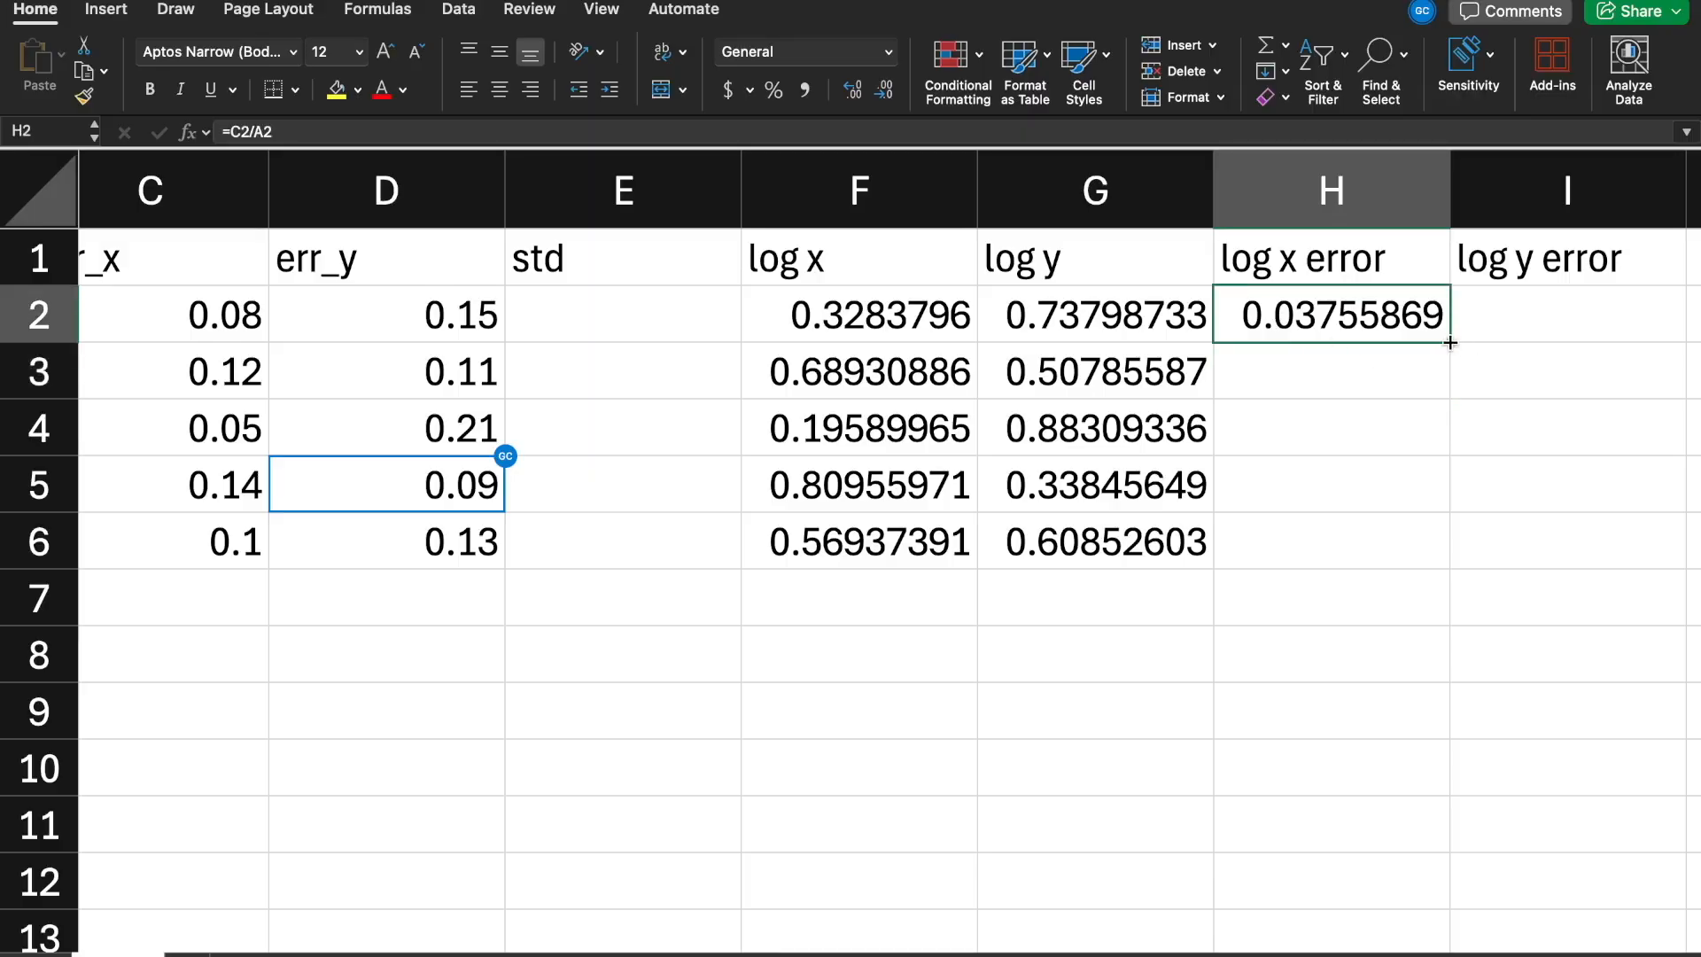
left_click_drag(1449, 342, 1451, 565)
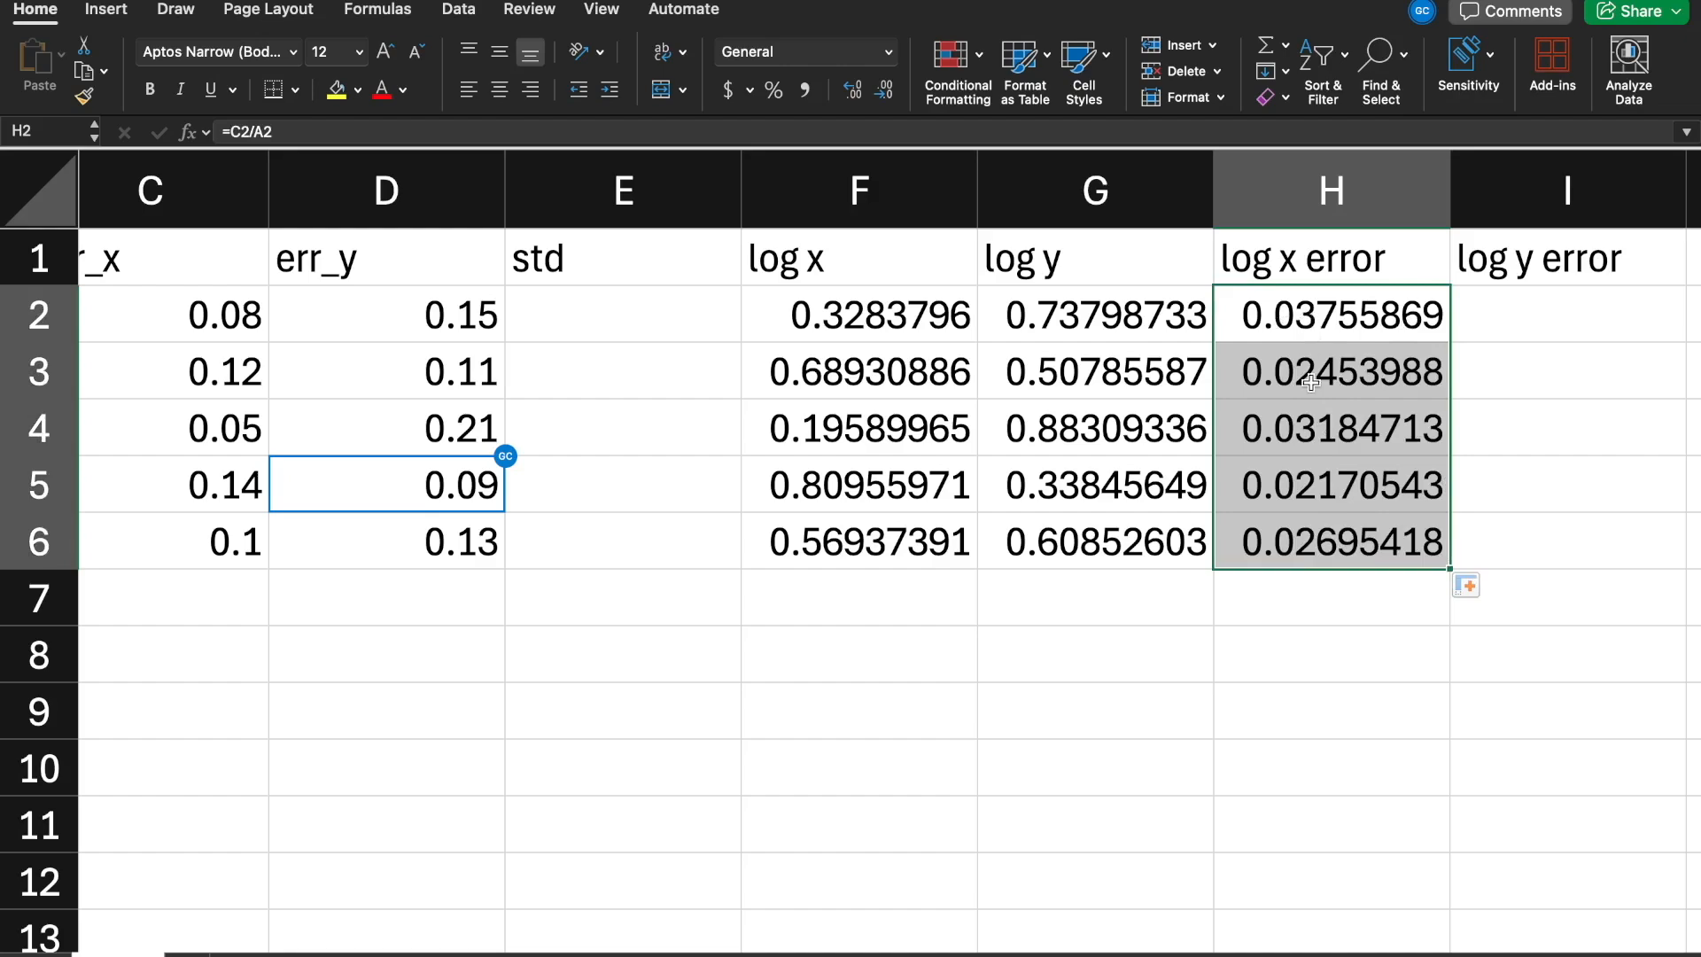
Calculate the log y errors by entering =D2/B2 in I2 and filling the formula down to I6
left_click_drag(693, 944, 866, 945)
left_click(1354, 334)
type("=d2/b2")
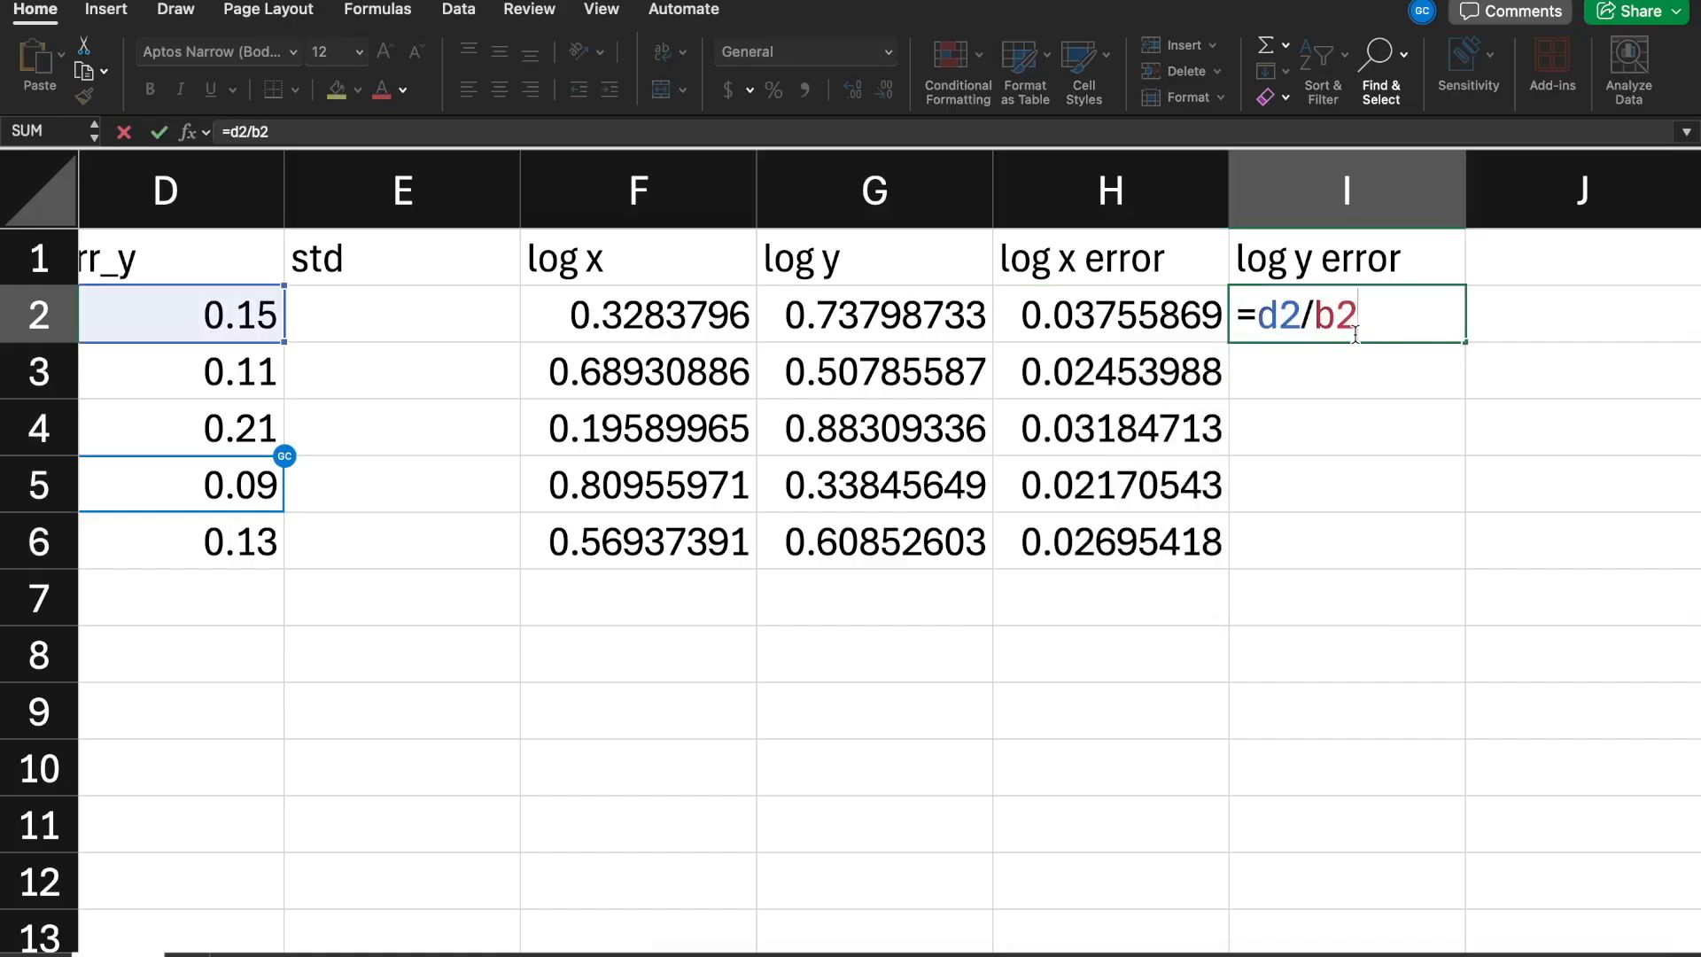
key("Return")
left_click(1355, 335)
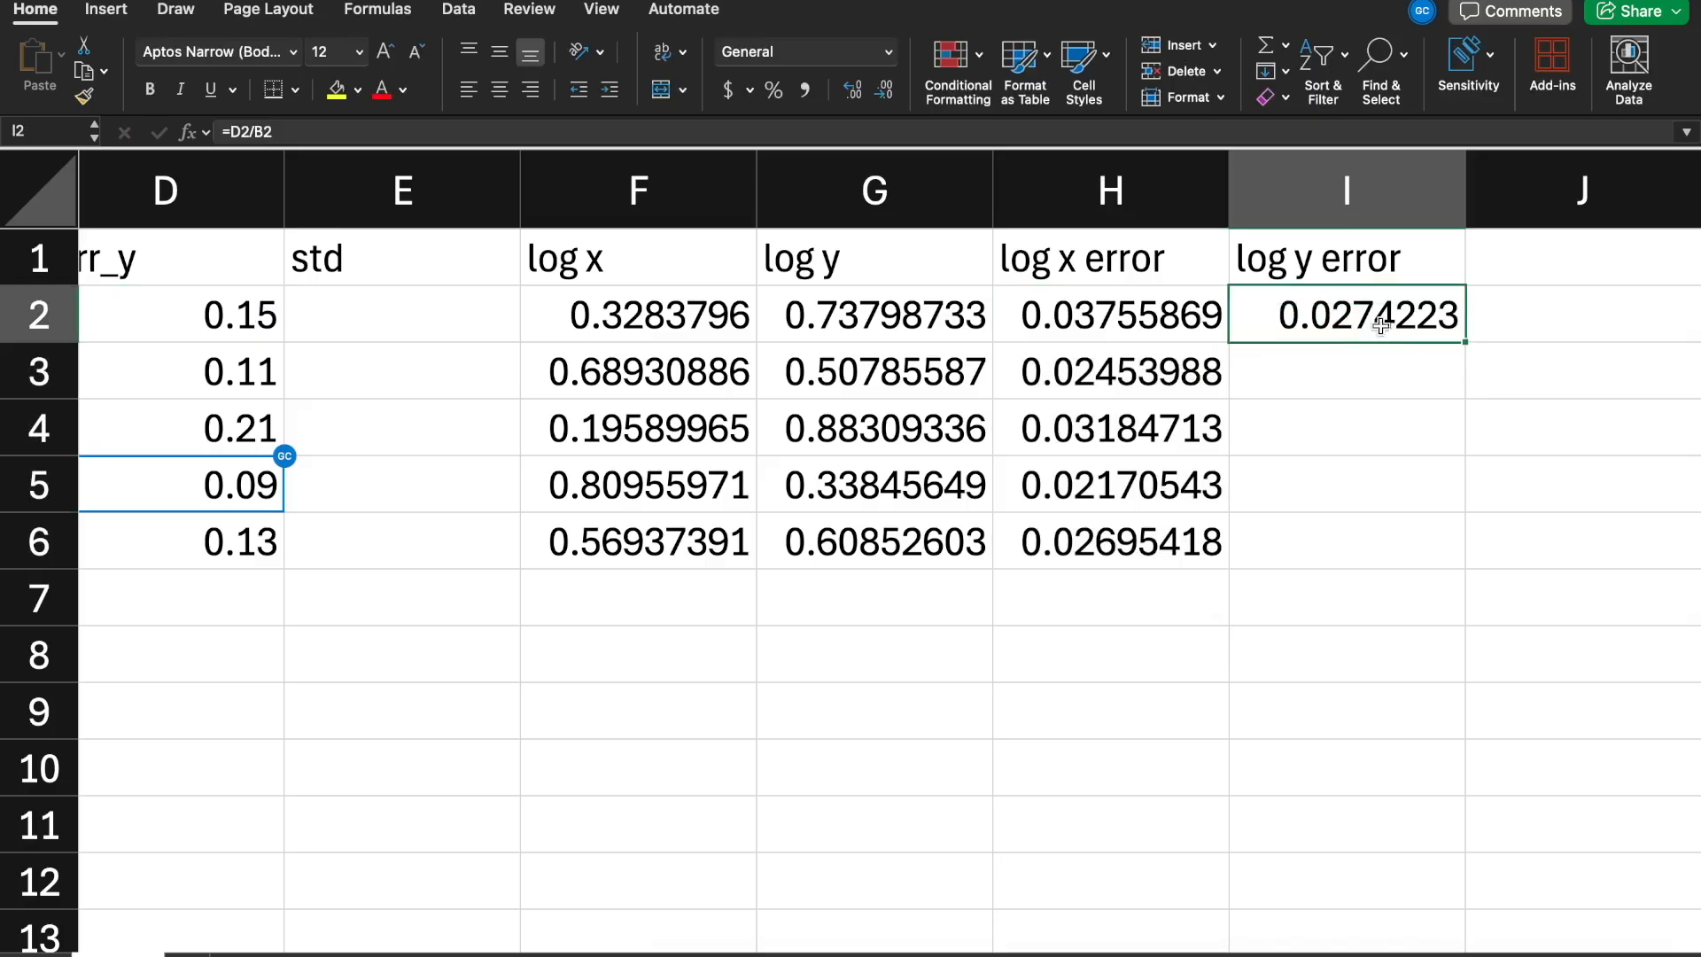
left_click_drag(1464, 342, 1460, 569)
left_click(877, 624)
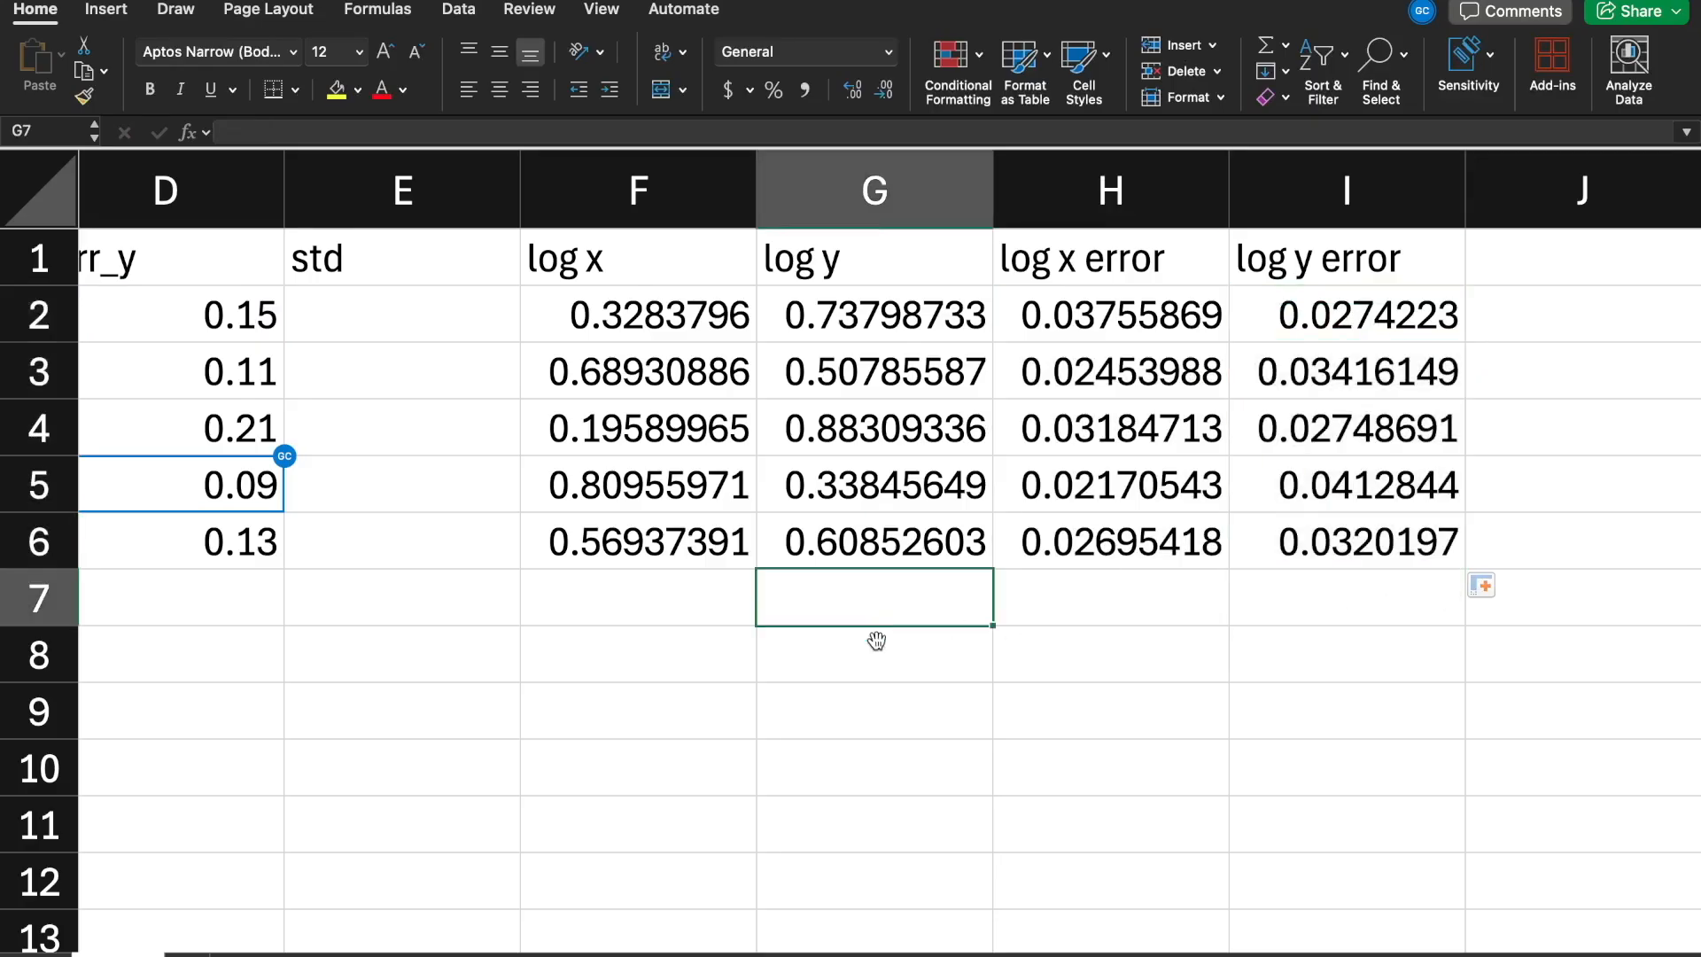
scroll(1028, 733, "down", 1)
scroll(1033, 893, "up", 1)
left_click_drag(1029, 943, 702, 945)
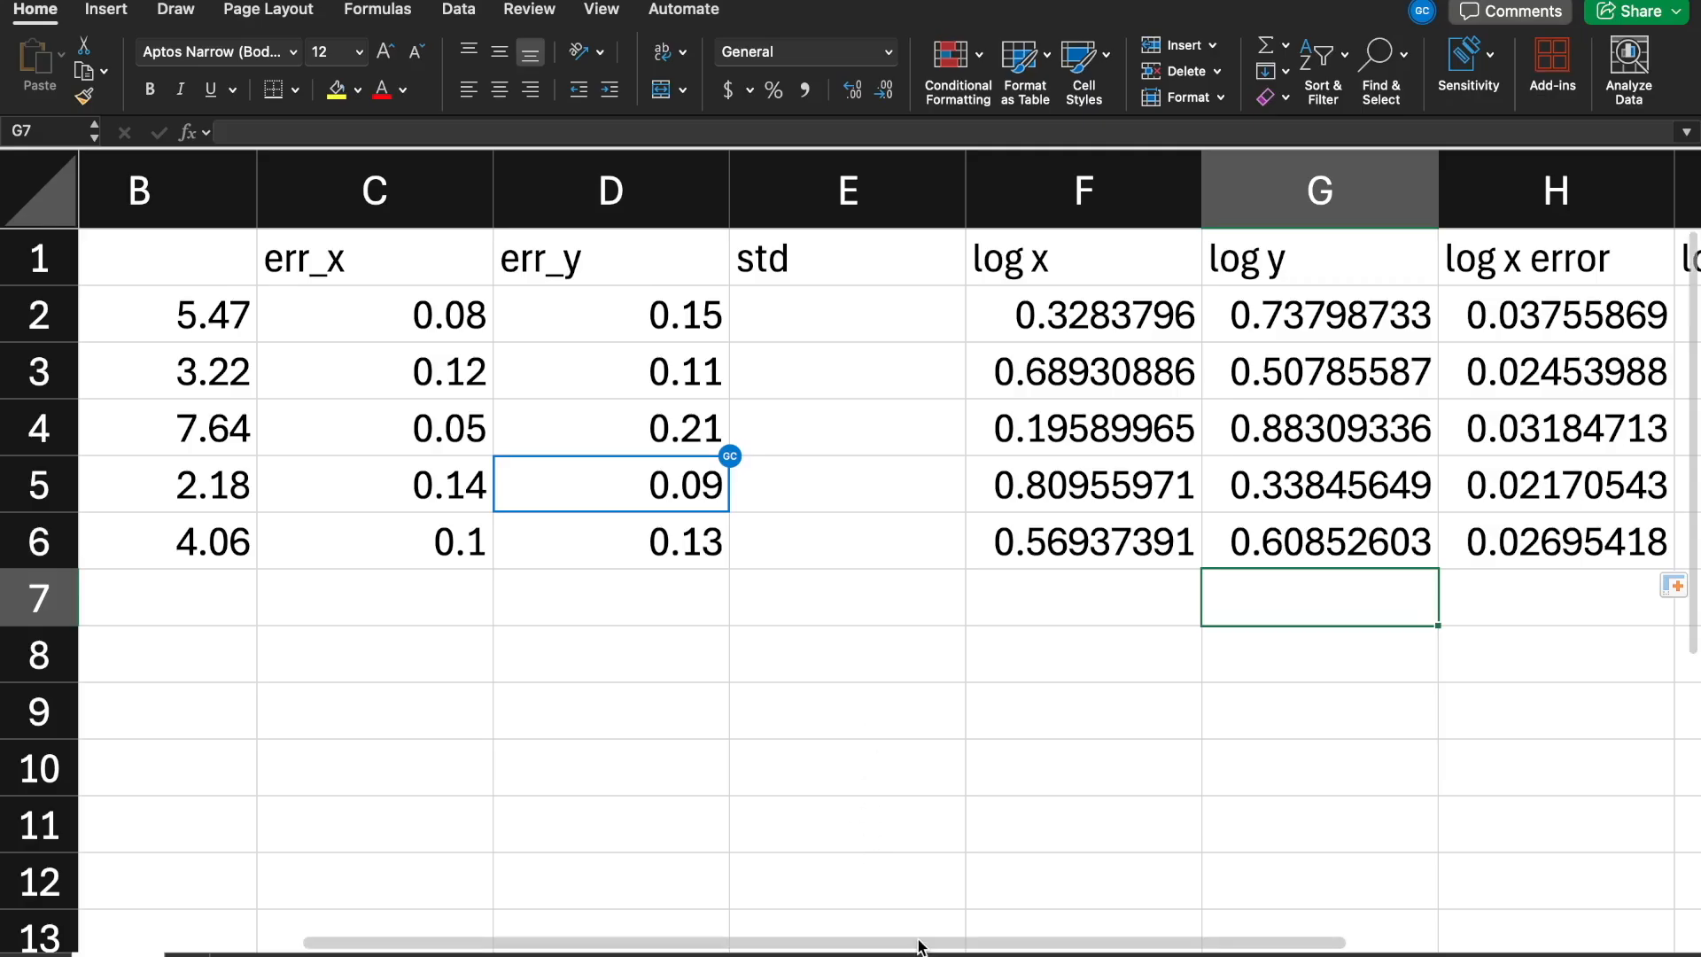
scroll(921, 941, "left", 5)
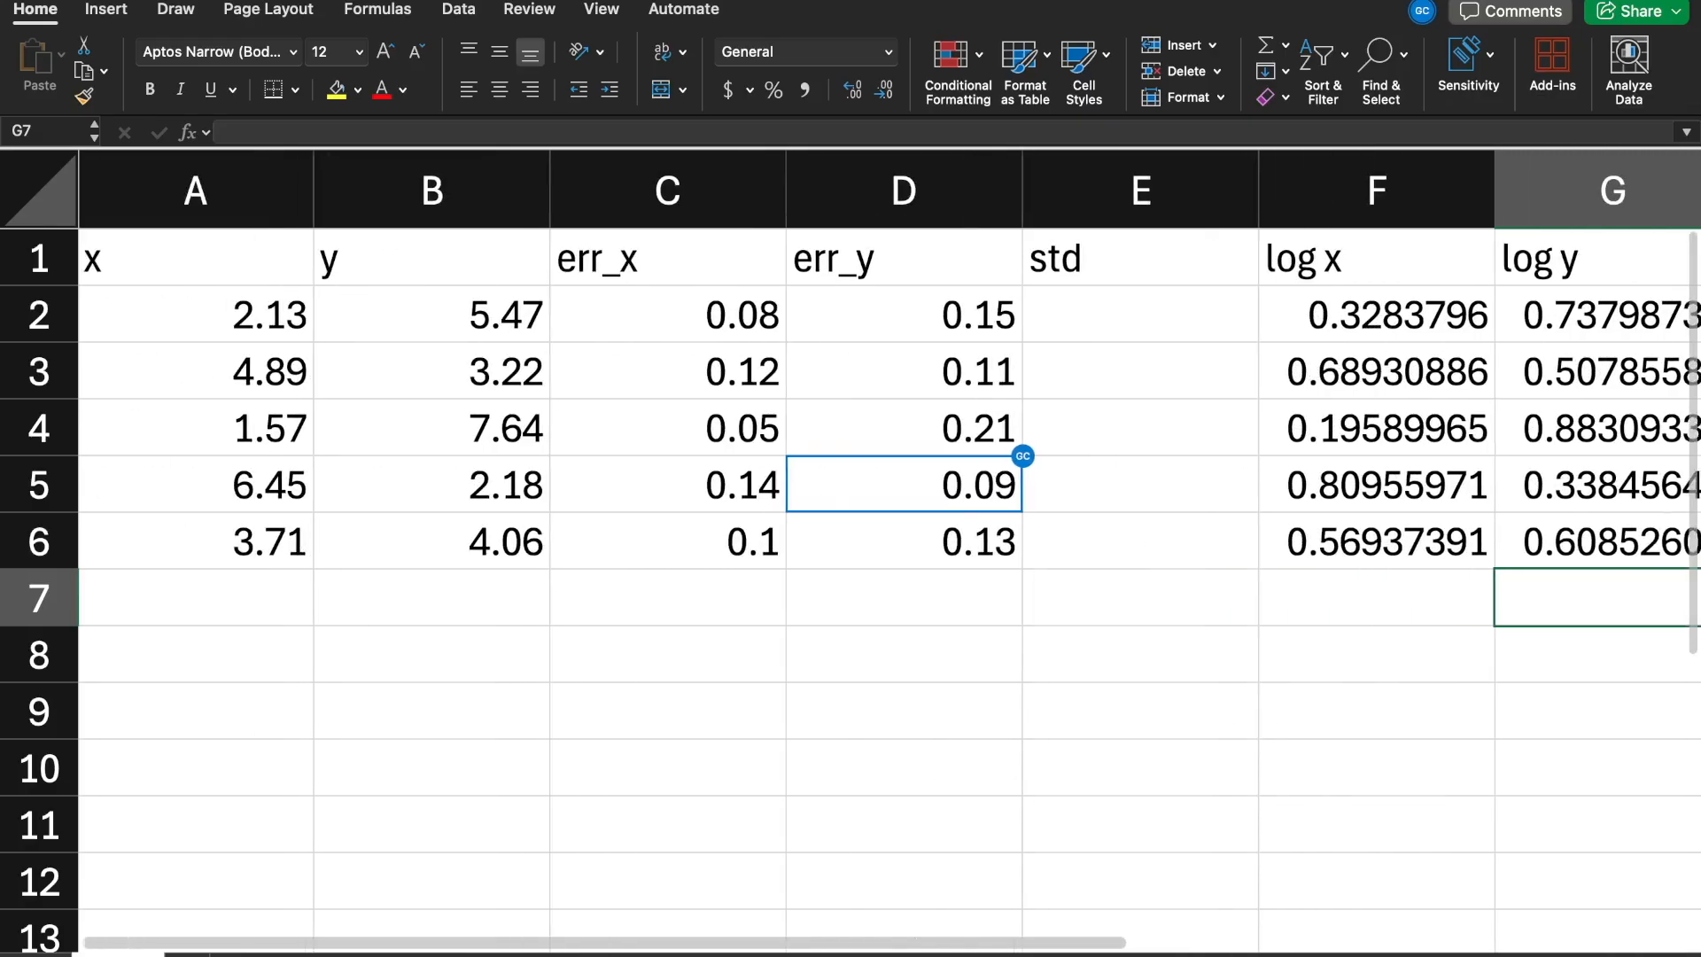
scroll(805, 899, "right", 3)
left_click(612, 339)
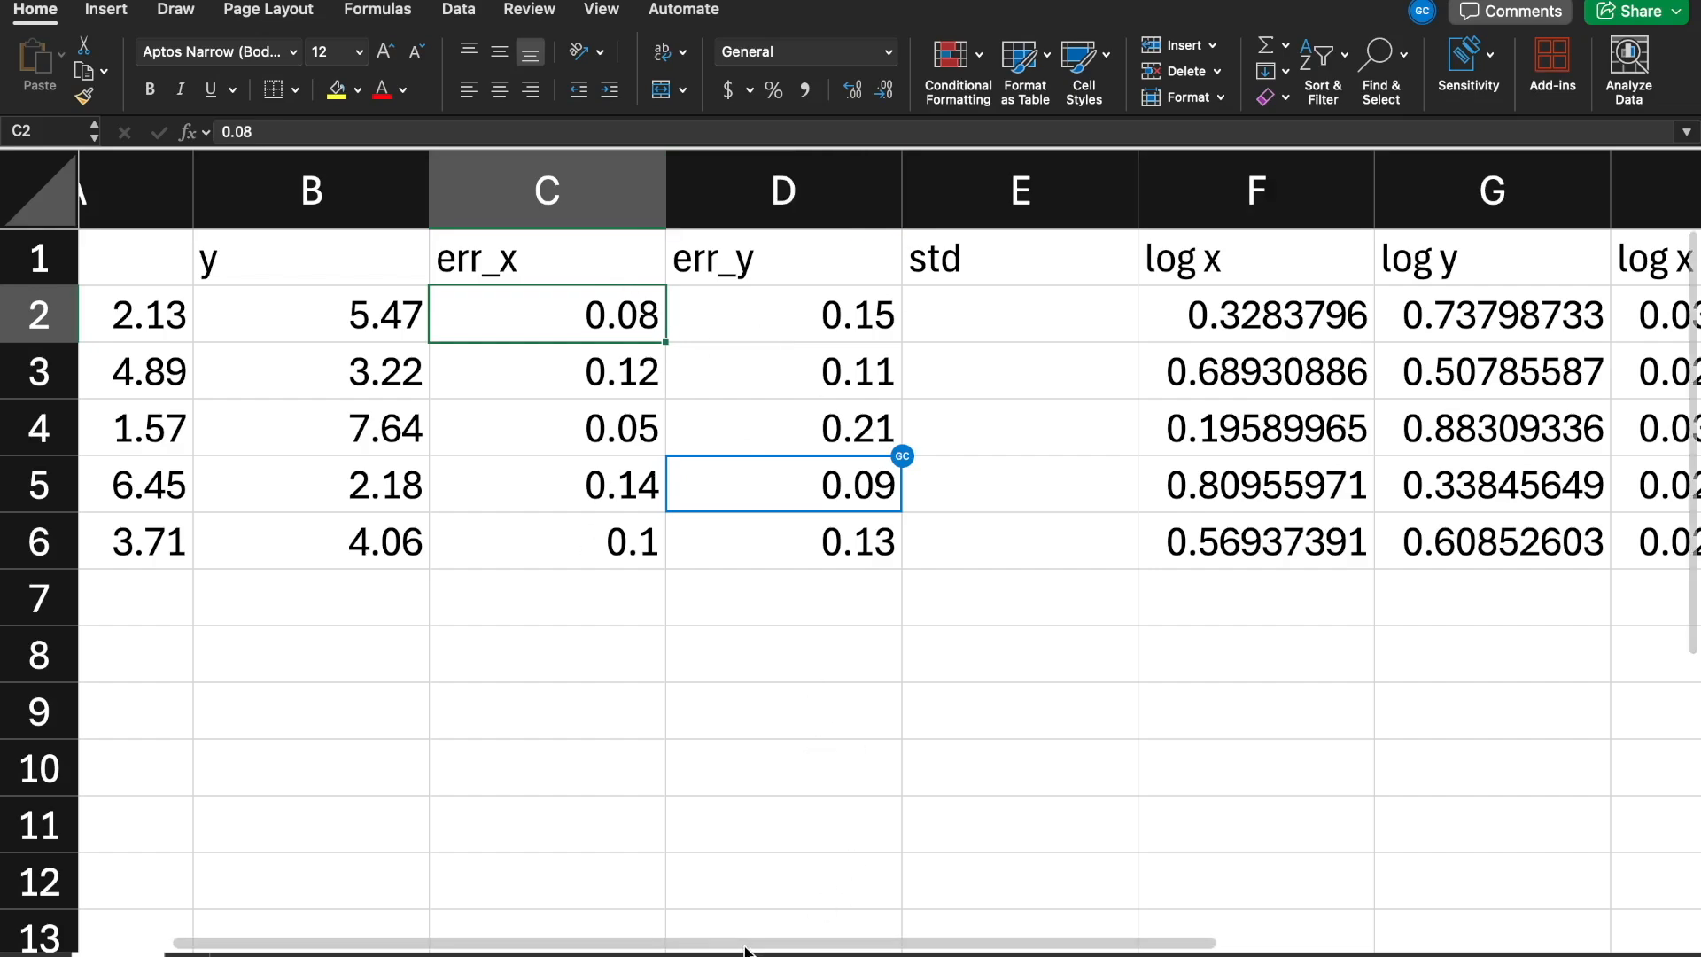
Insert the recommended Scatter chart from the log x and log y values in F2:G6
scroll(744, 950, "right", 5)
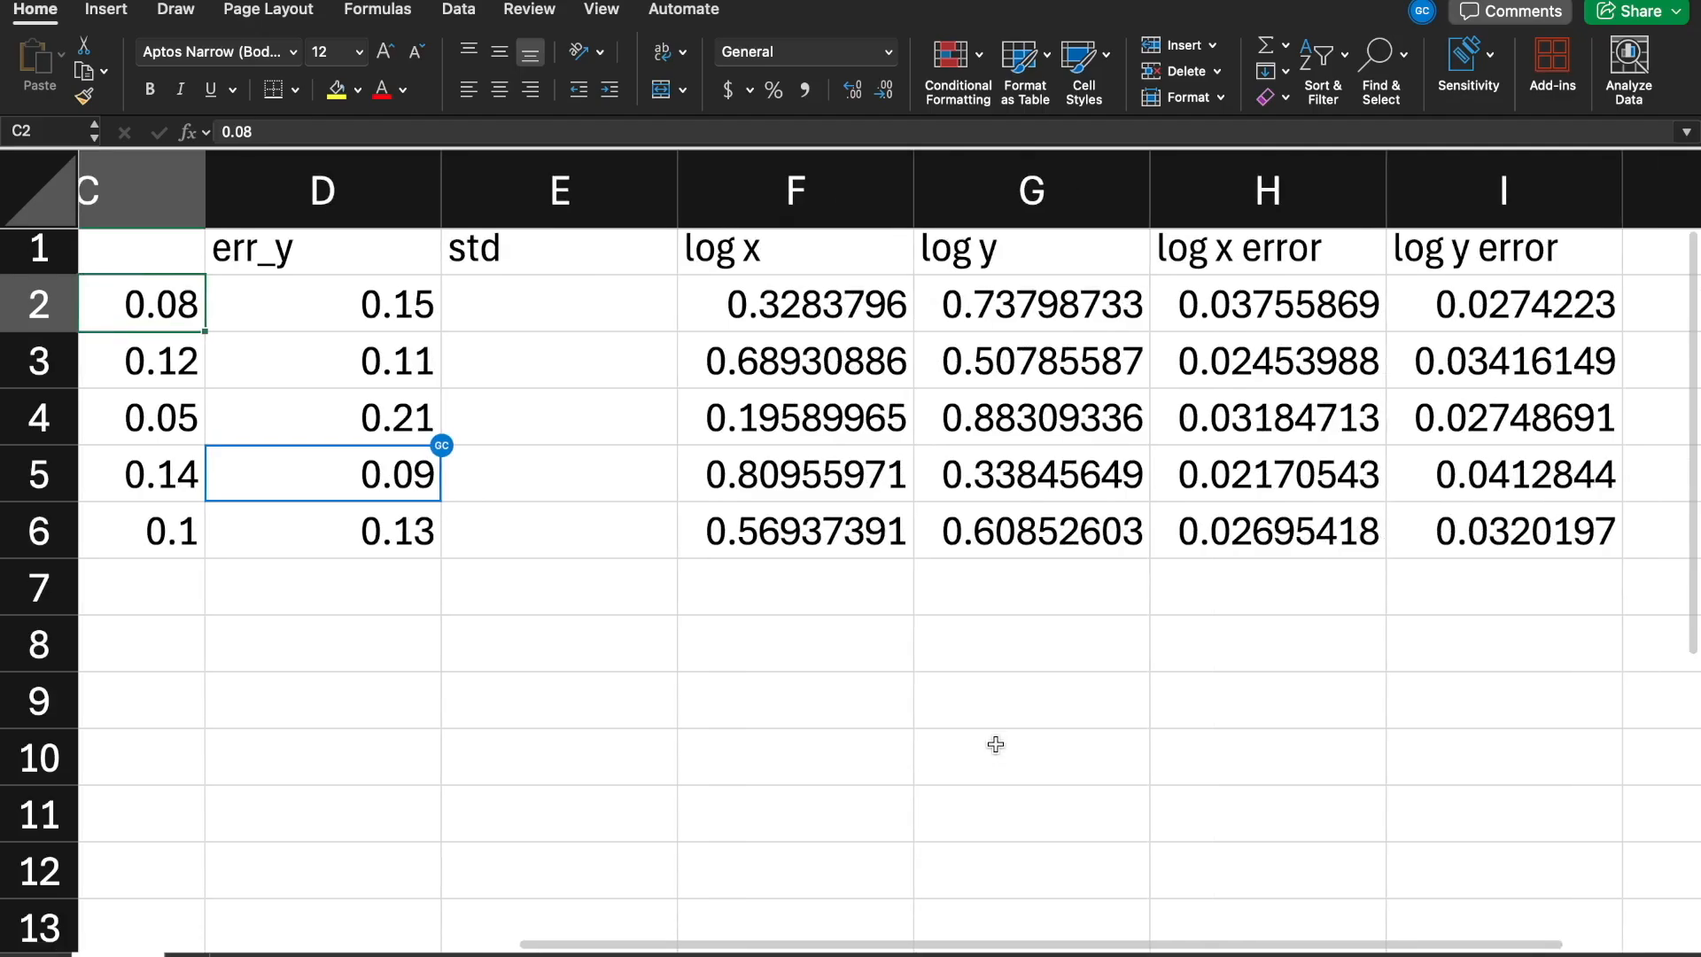
left_click(777, 301)
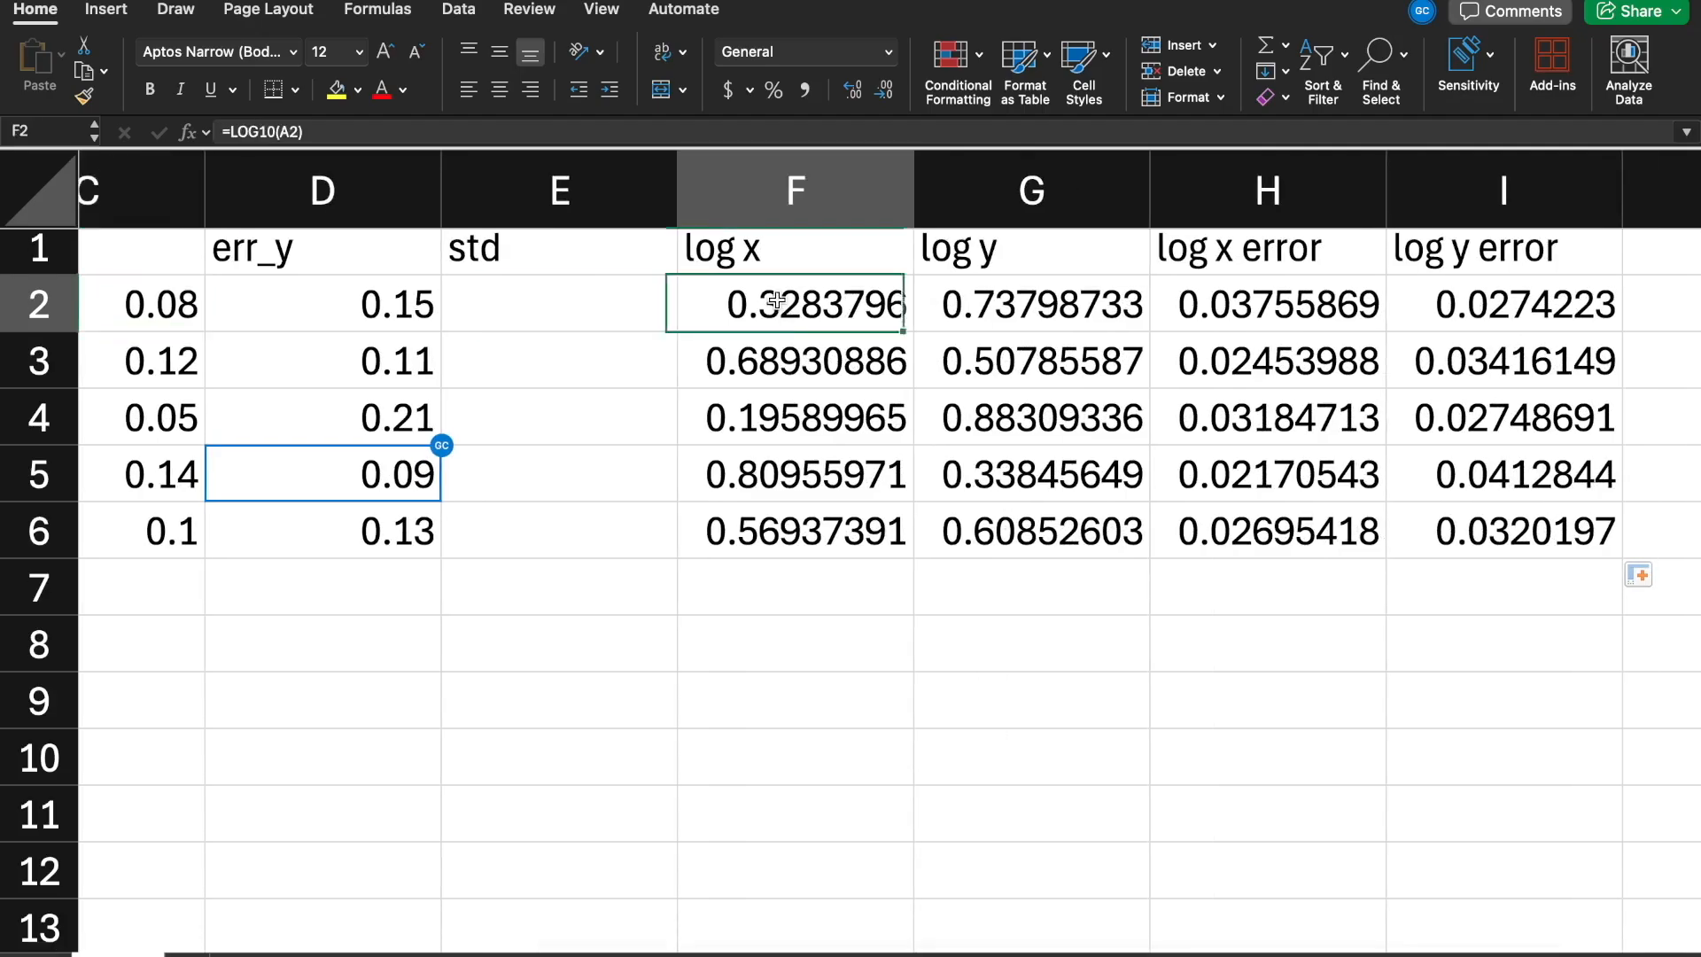
left_click_drag(802, 312, 1144, 552)
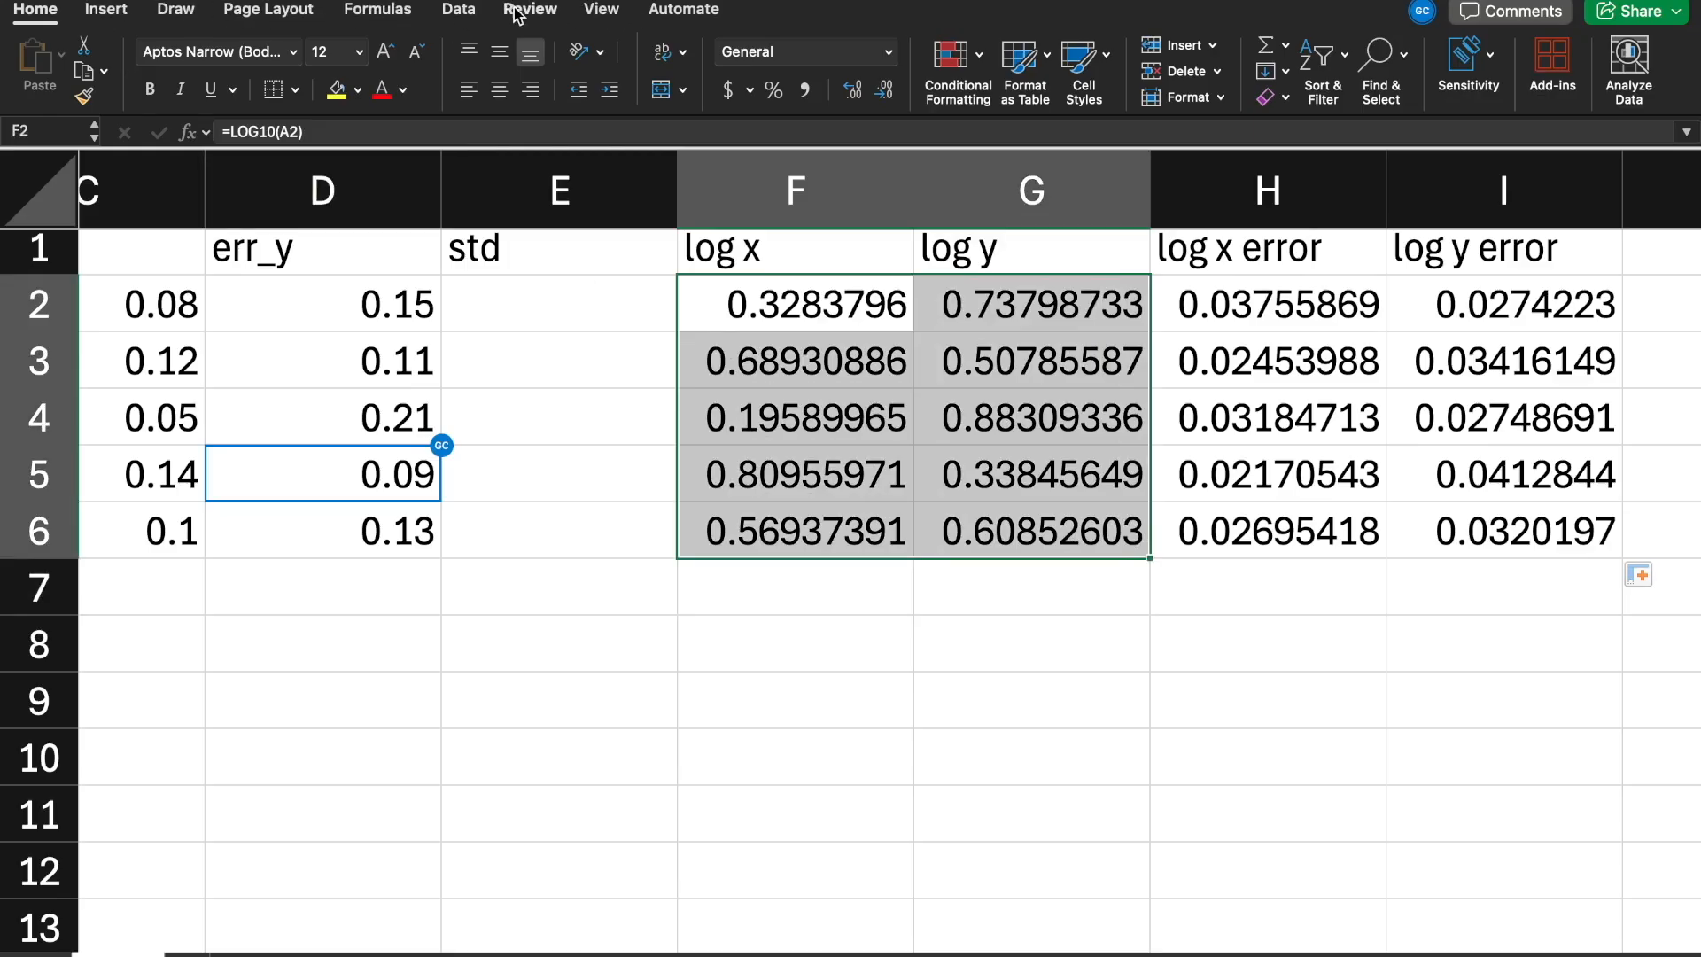
left_click(97, 12)
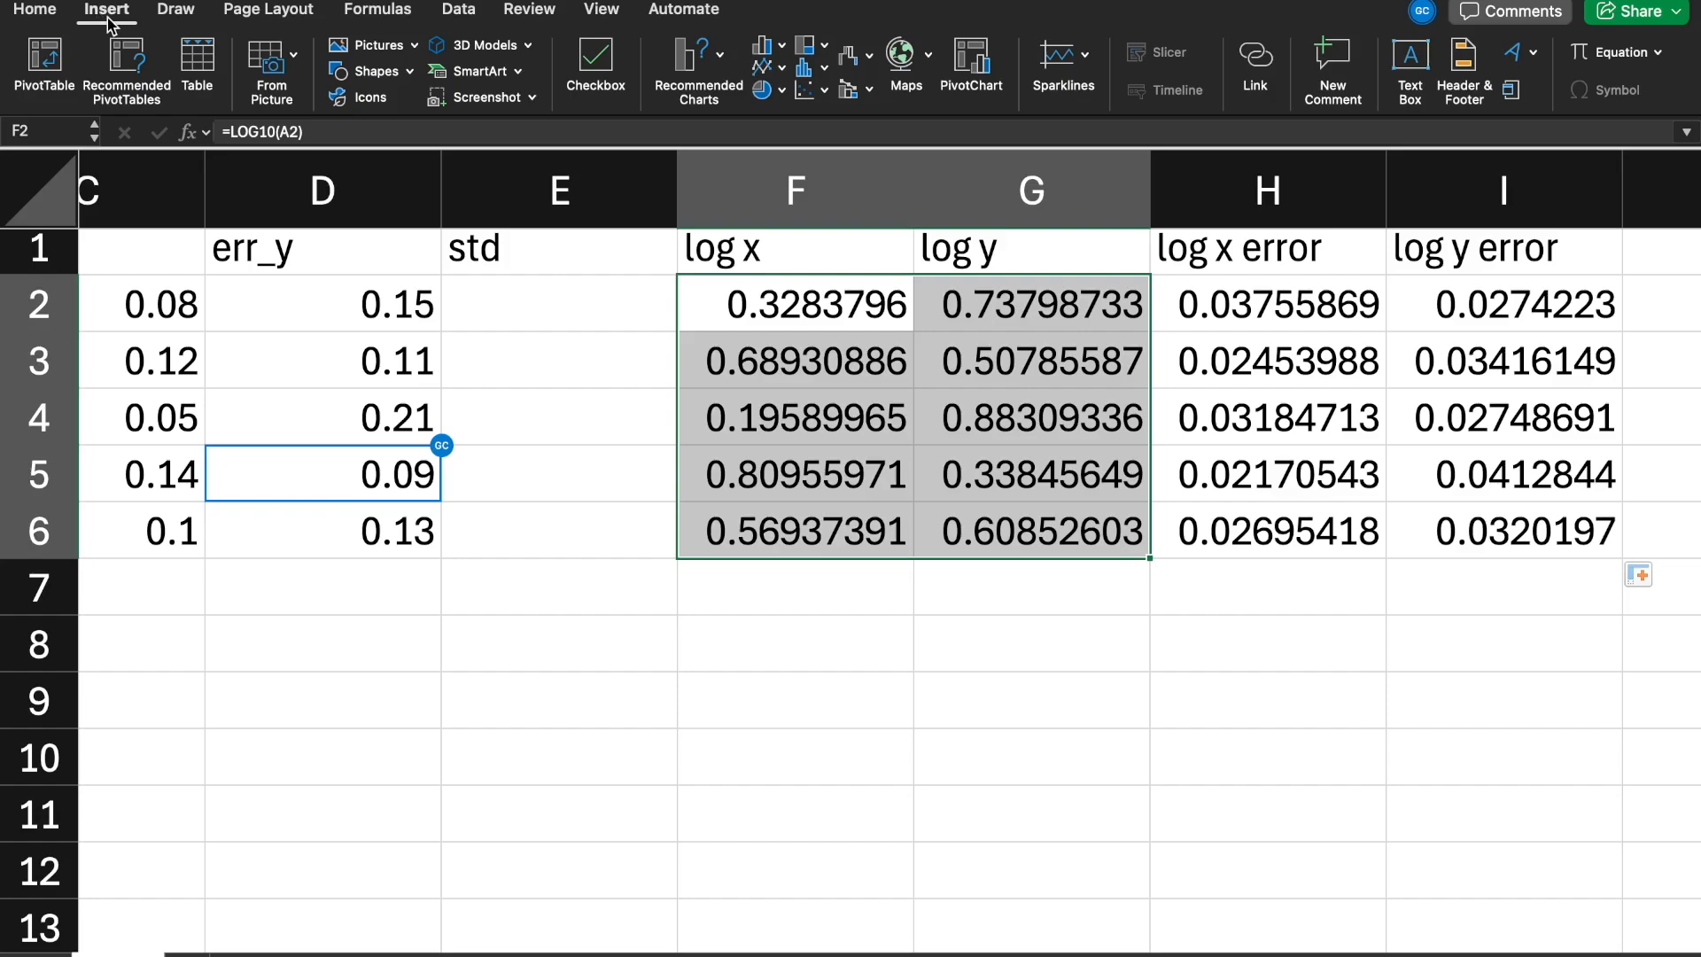
left_click(705, 68)
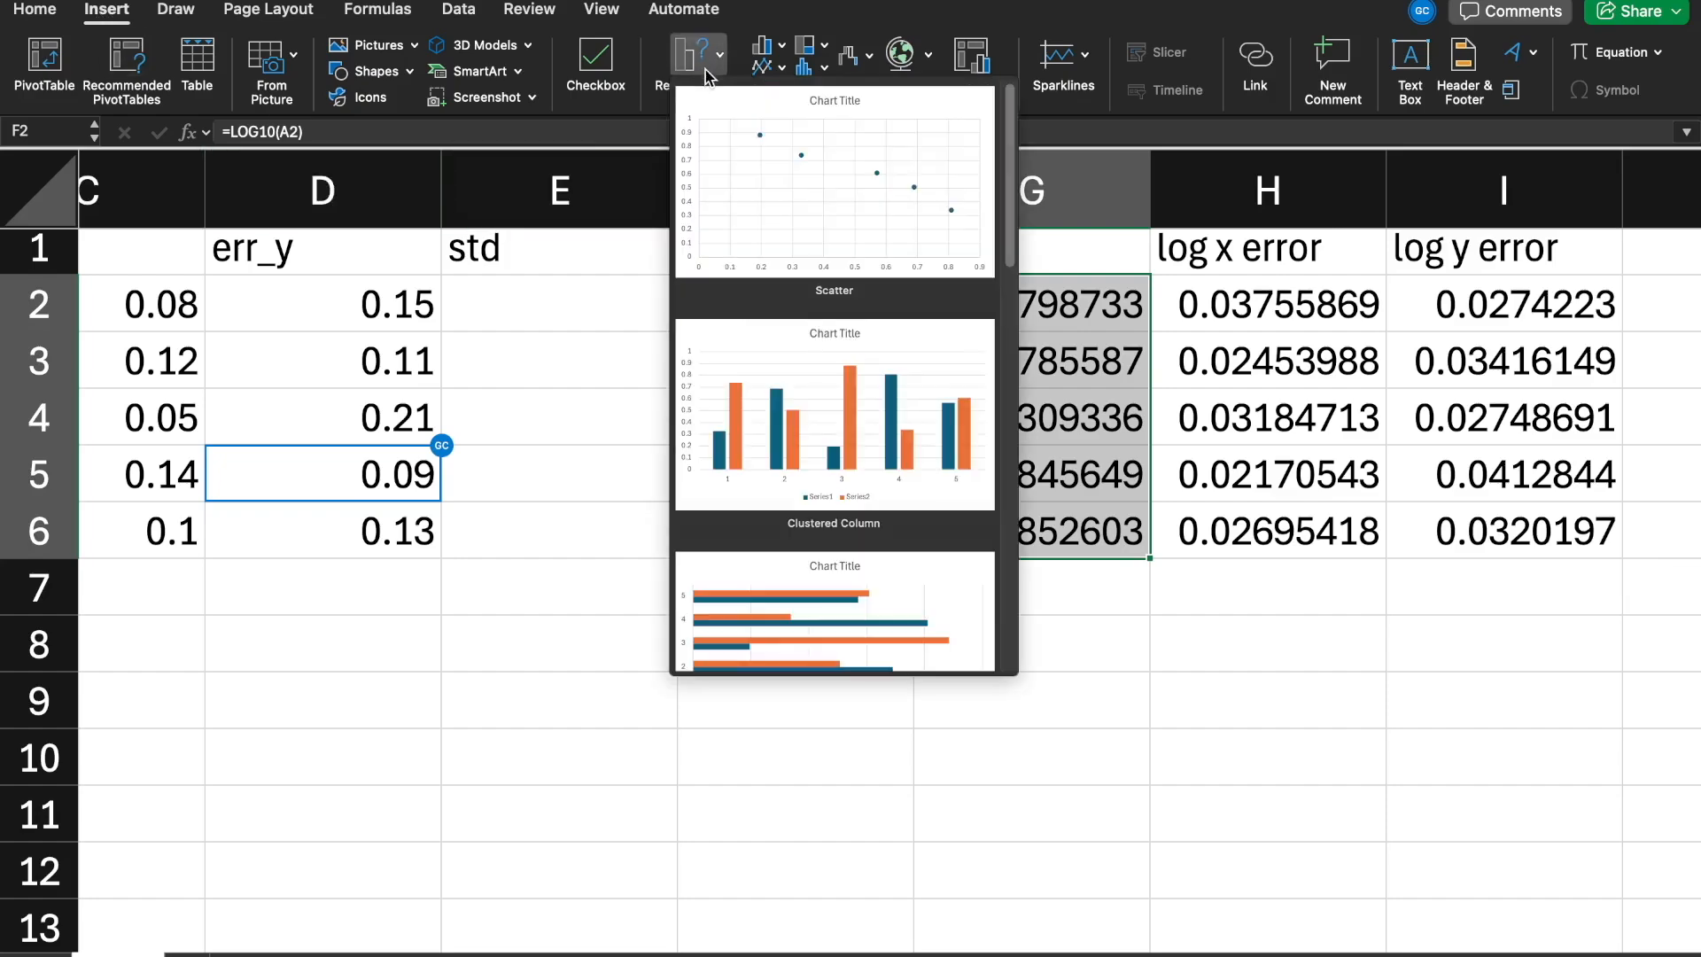
left_click(785, 202)
Move the scatter chart below the data table so that its upper edge sits in row 7
scroll(772, 354, "down", 3)
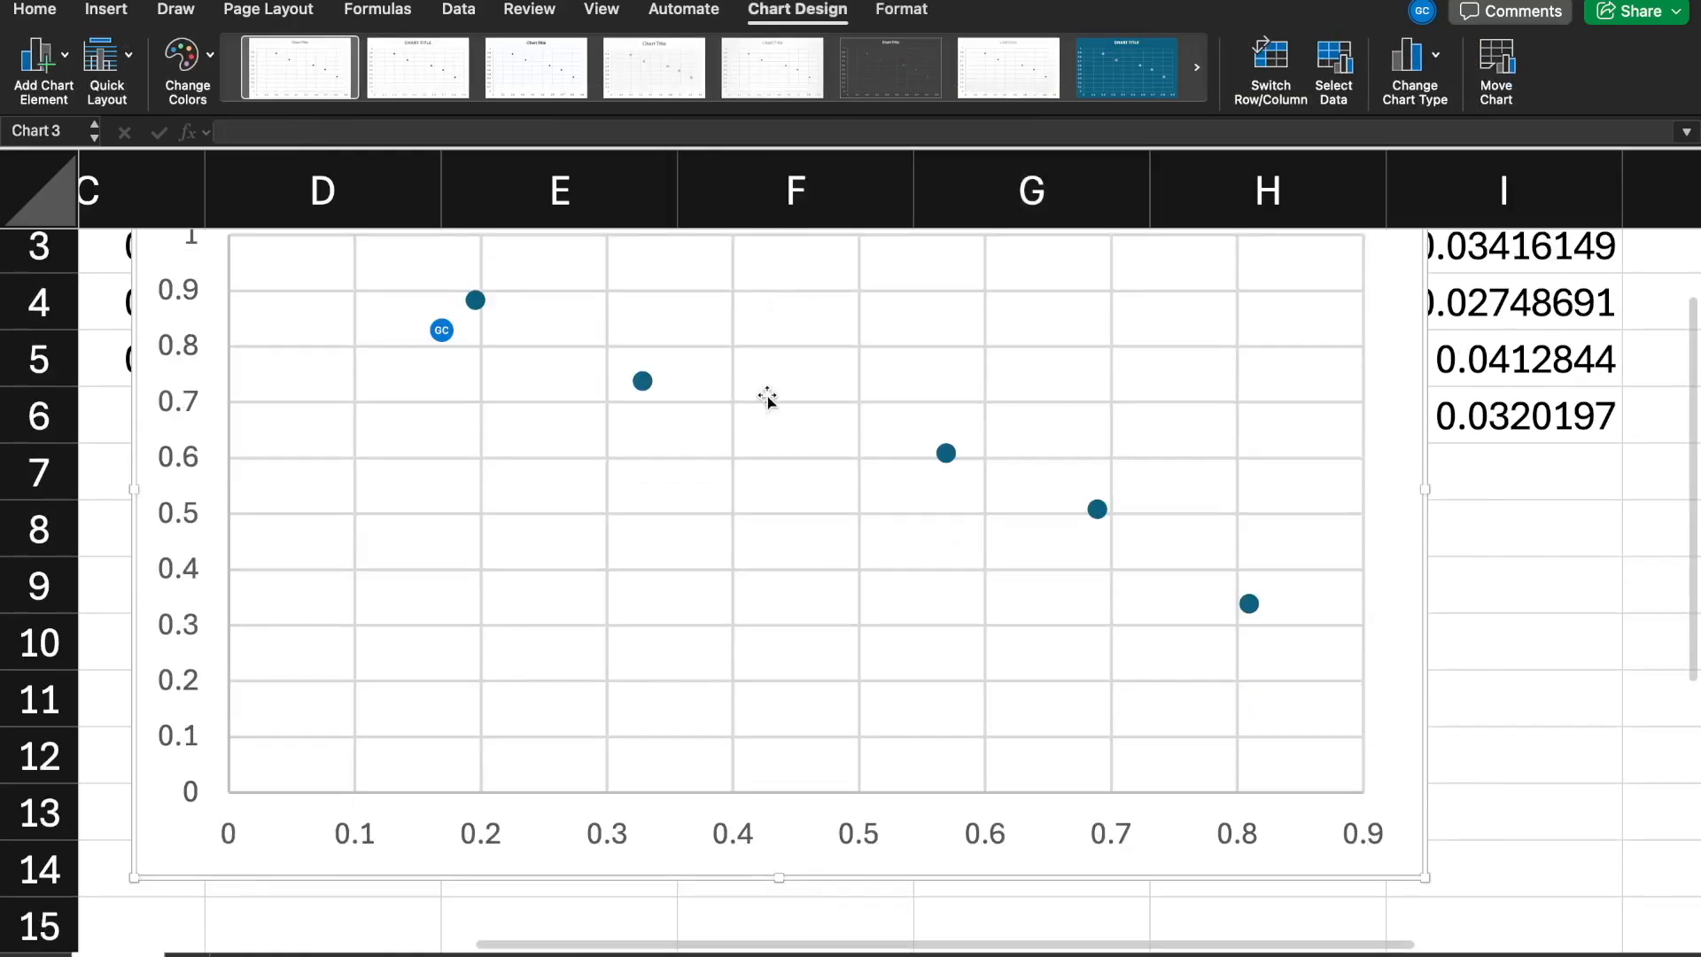
scroll(753, 381, "up", 3)
left_click_drag(645, 434, 691, 599)
scroll(740, 532, "down", 2)
scroll(741, 532, "down", 1)
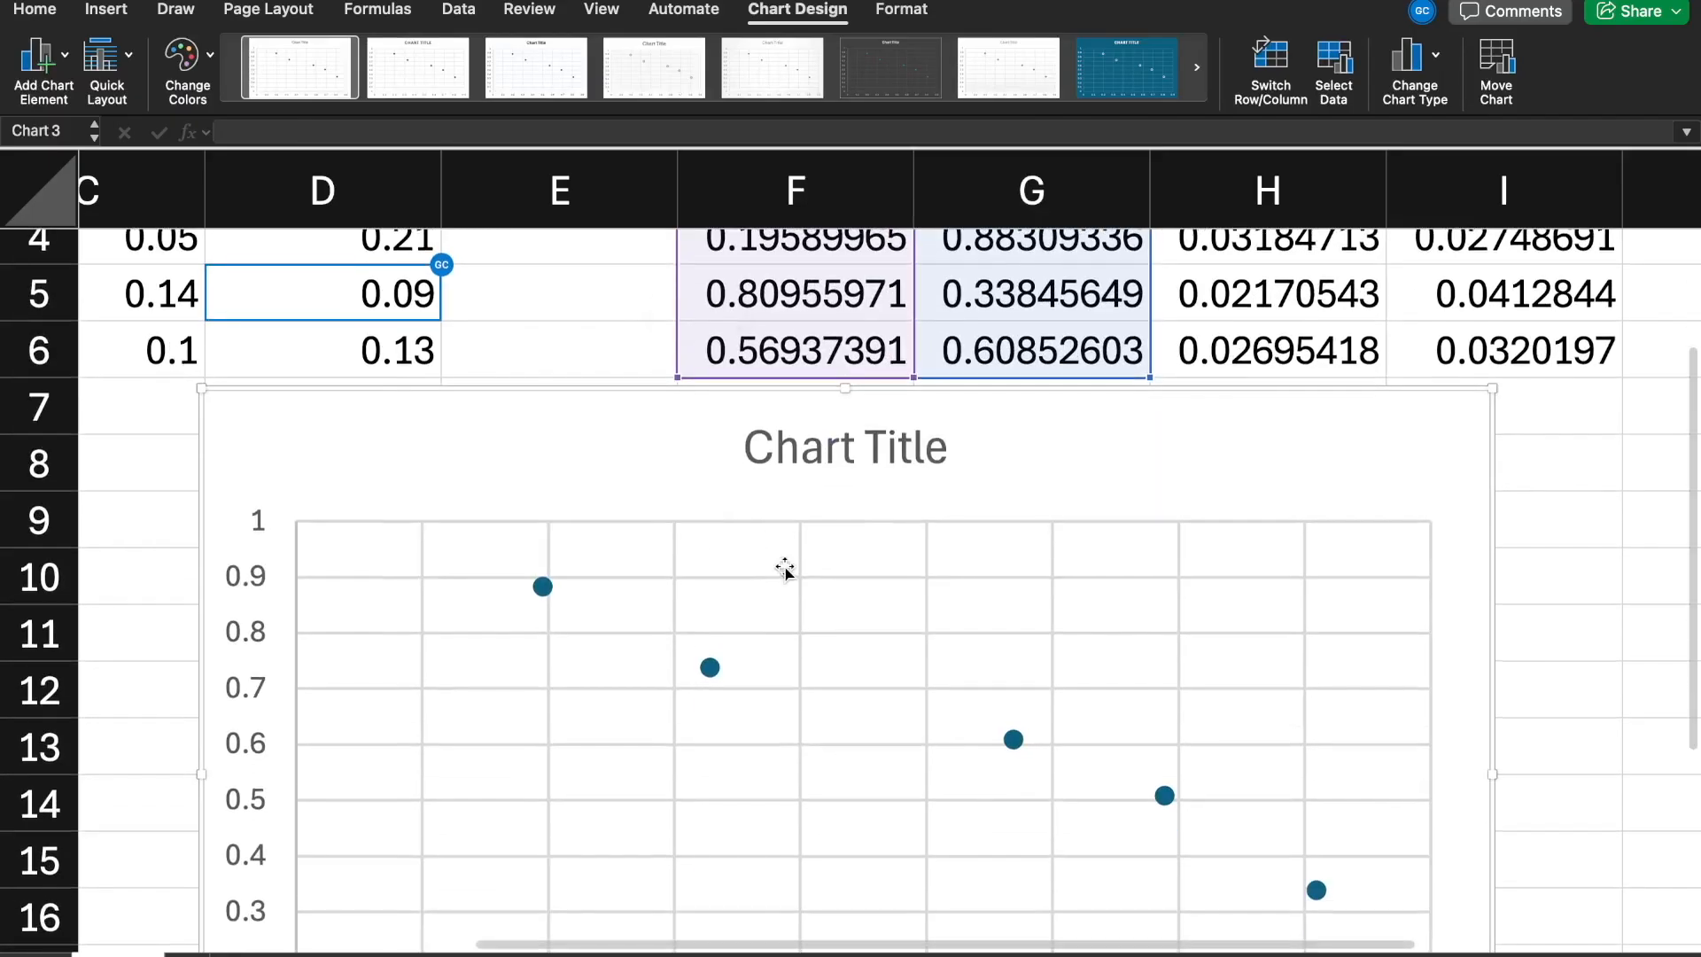
scroll(345, 429, "down", 3)
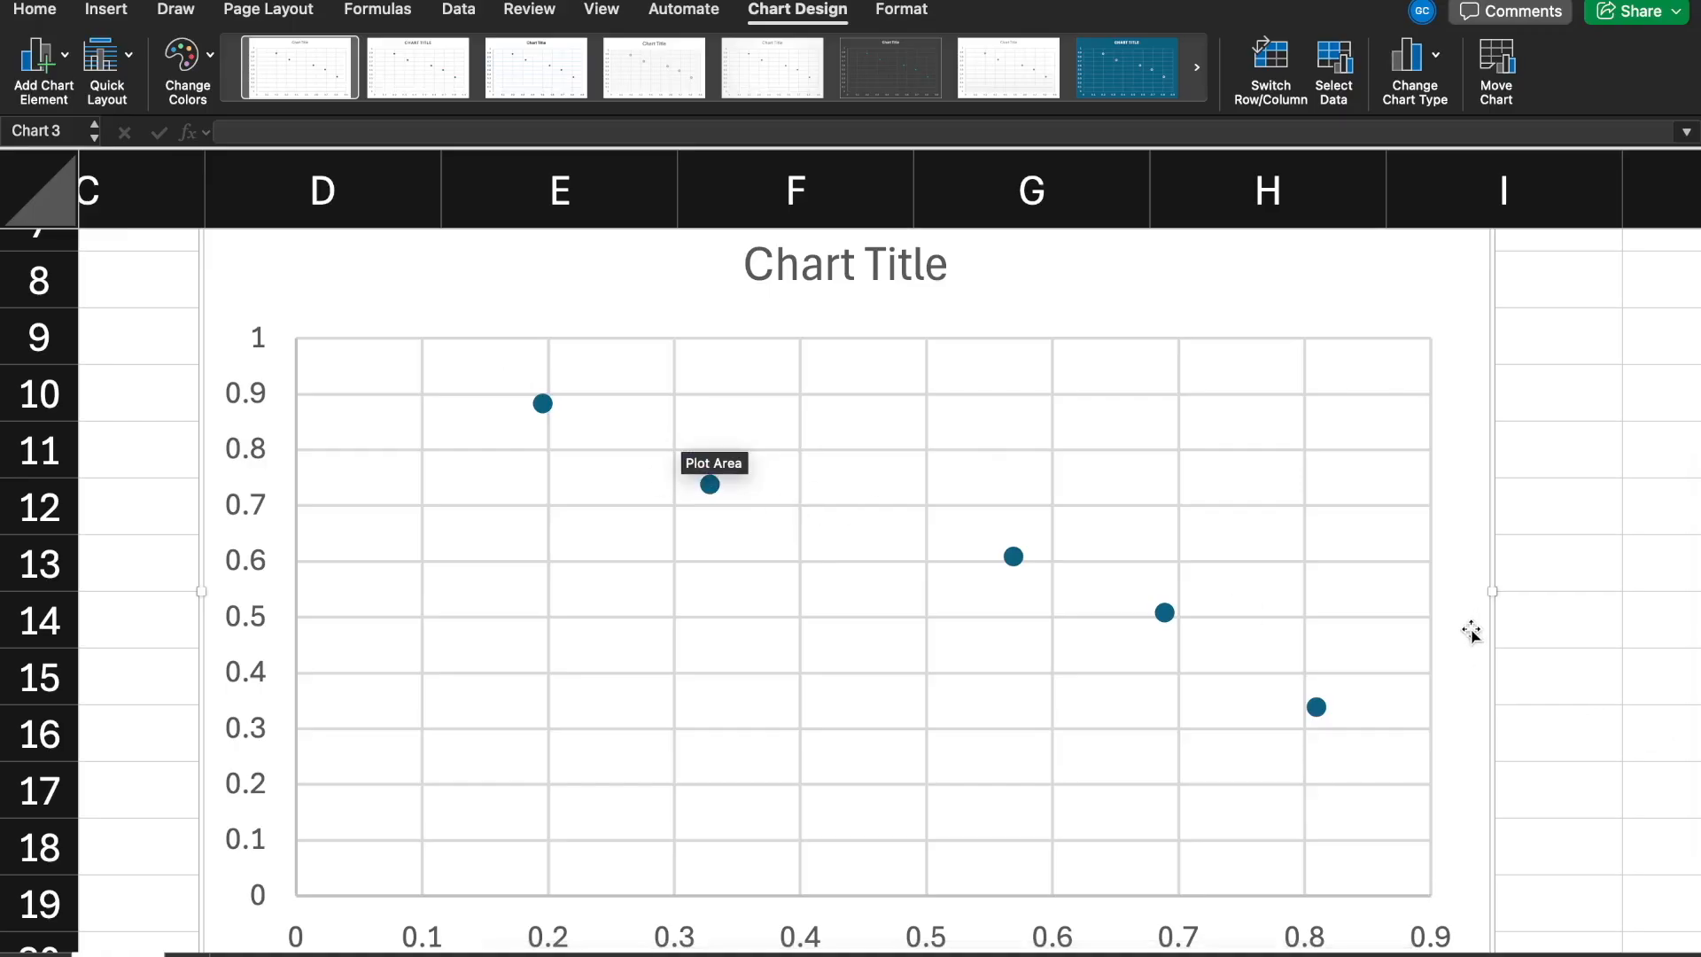
Add a linear trendline to the log x and log y scatter chart
scroll(1062, 582, "down", 2)
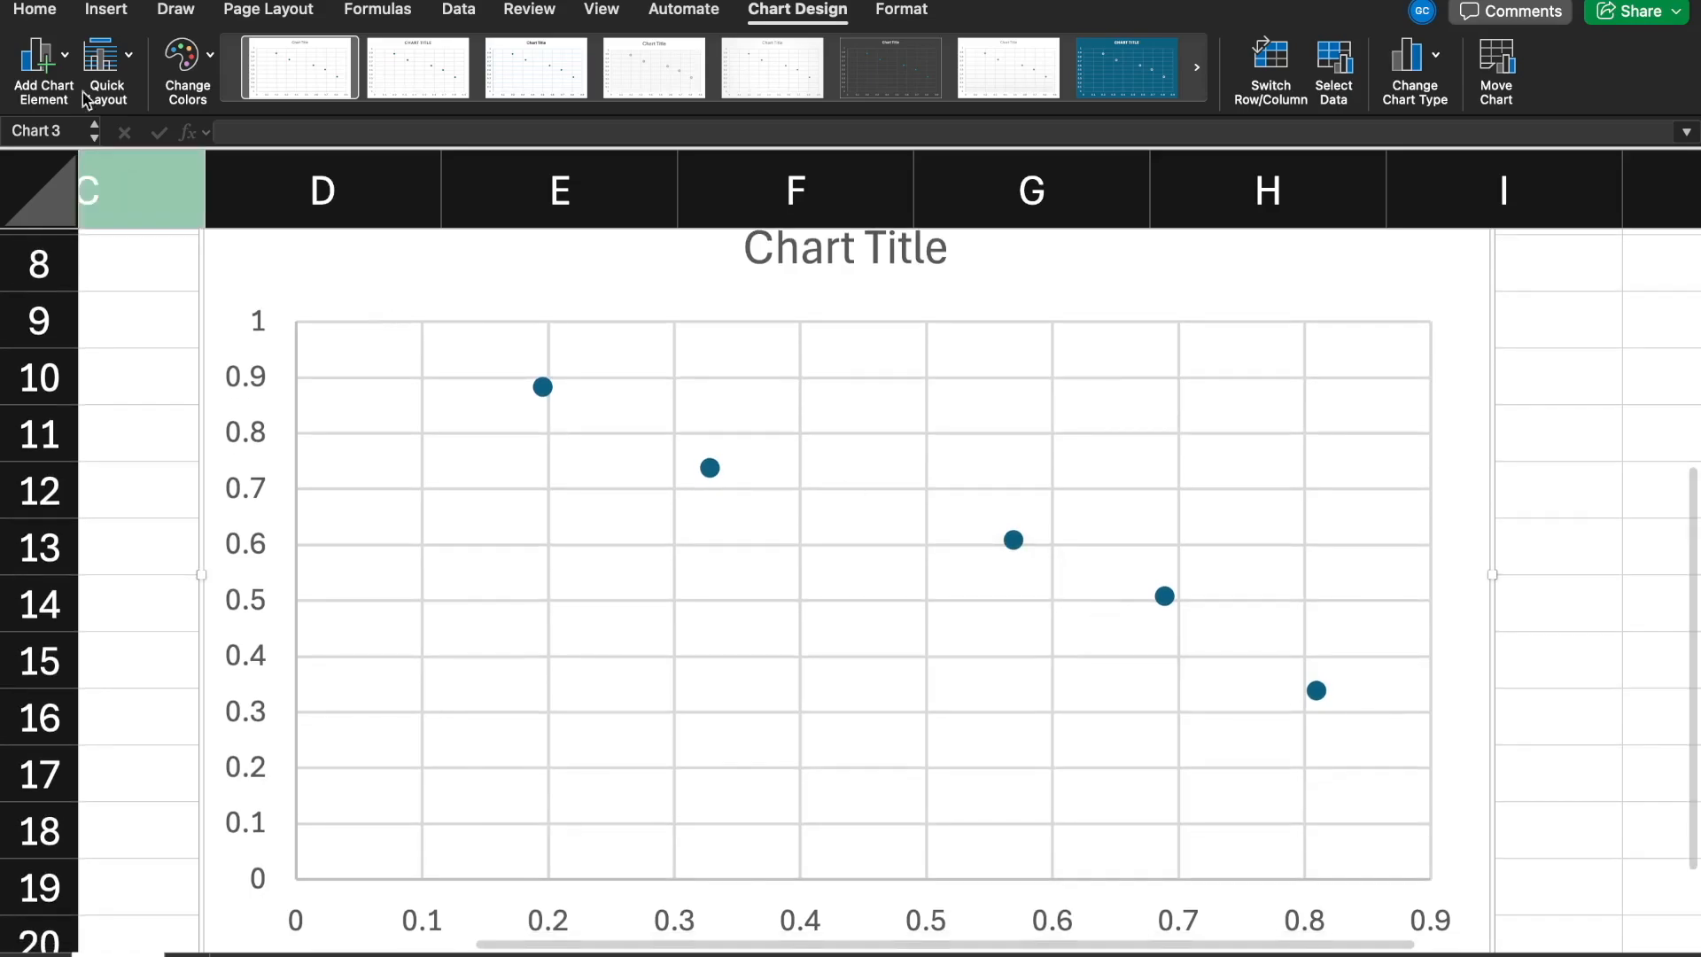
left_click(36, 59)
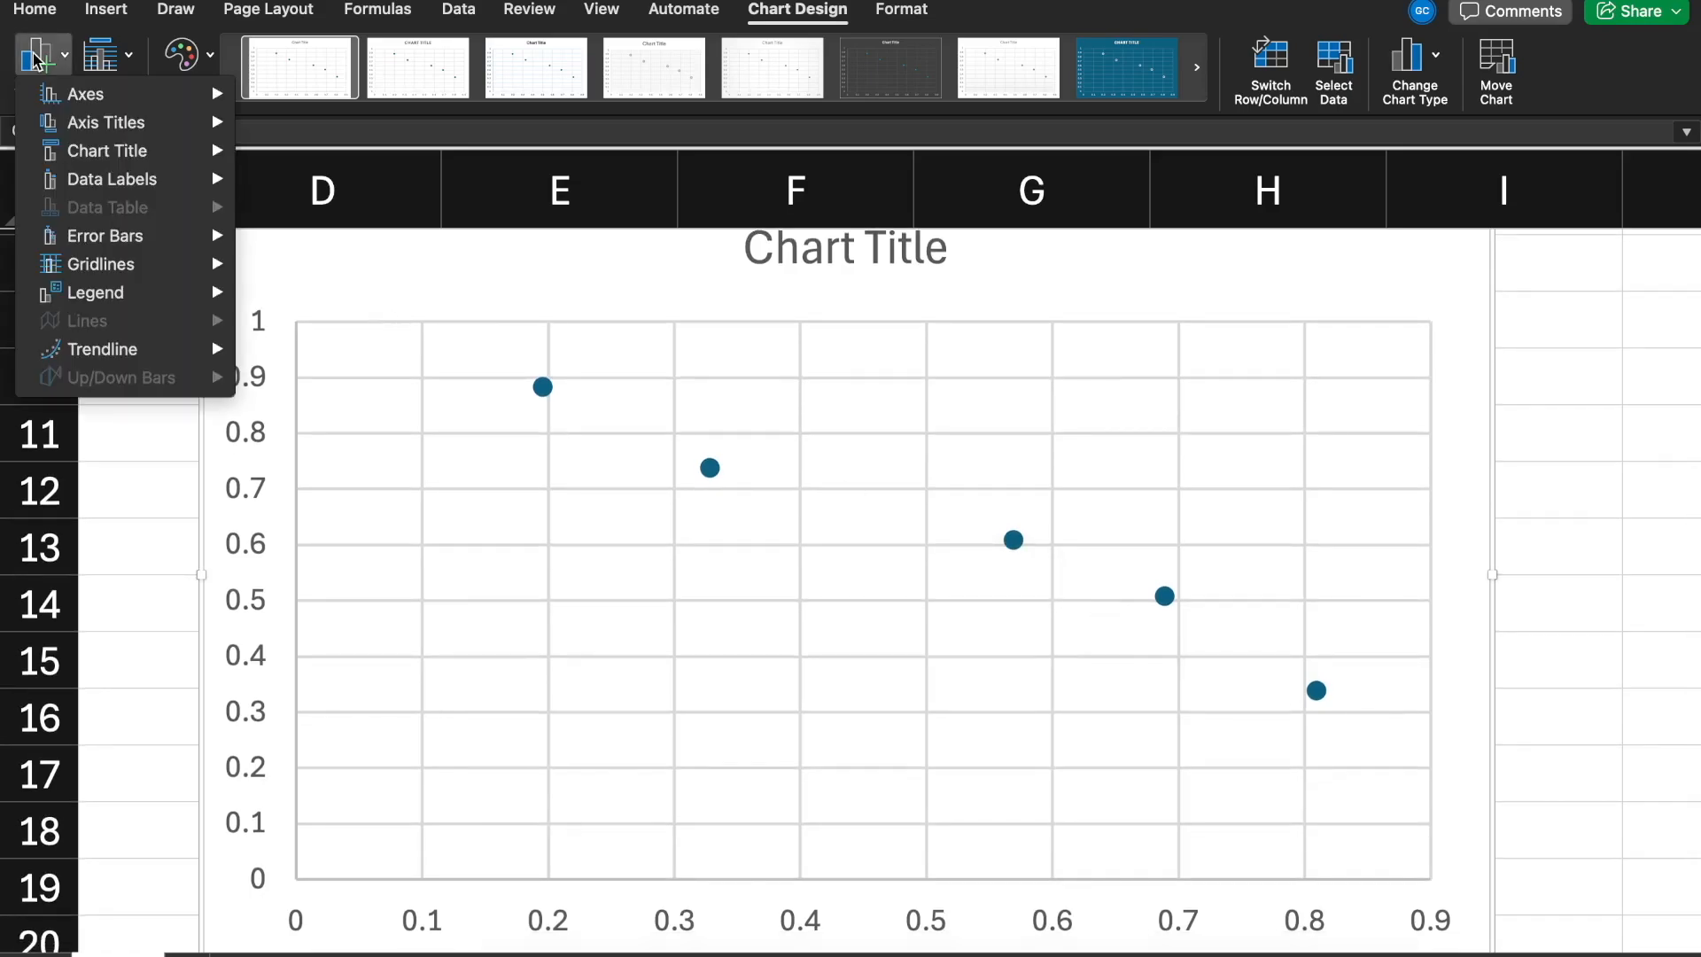
mouse_move(124, 353)
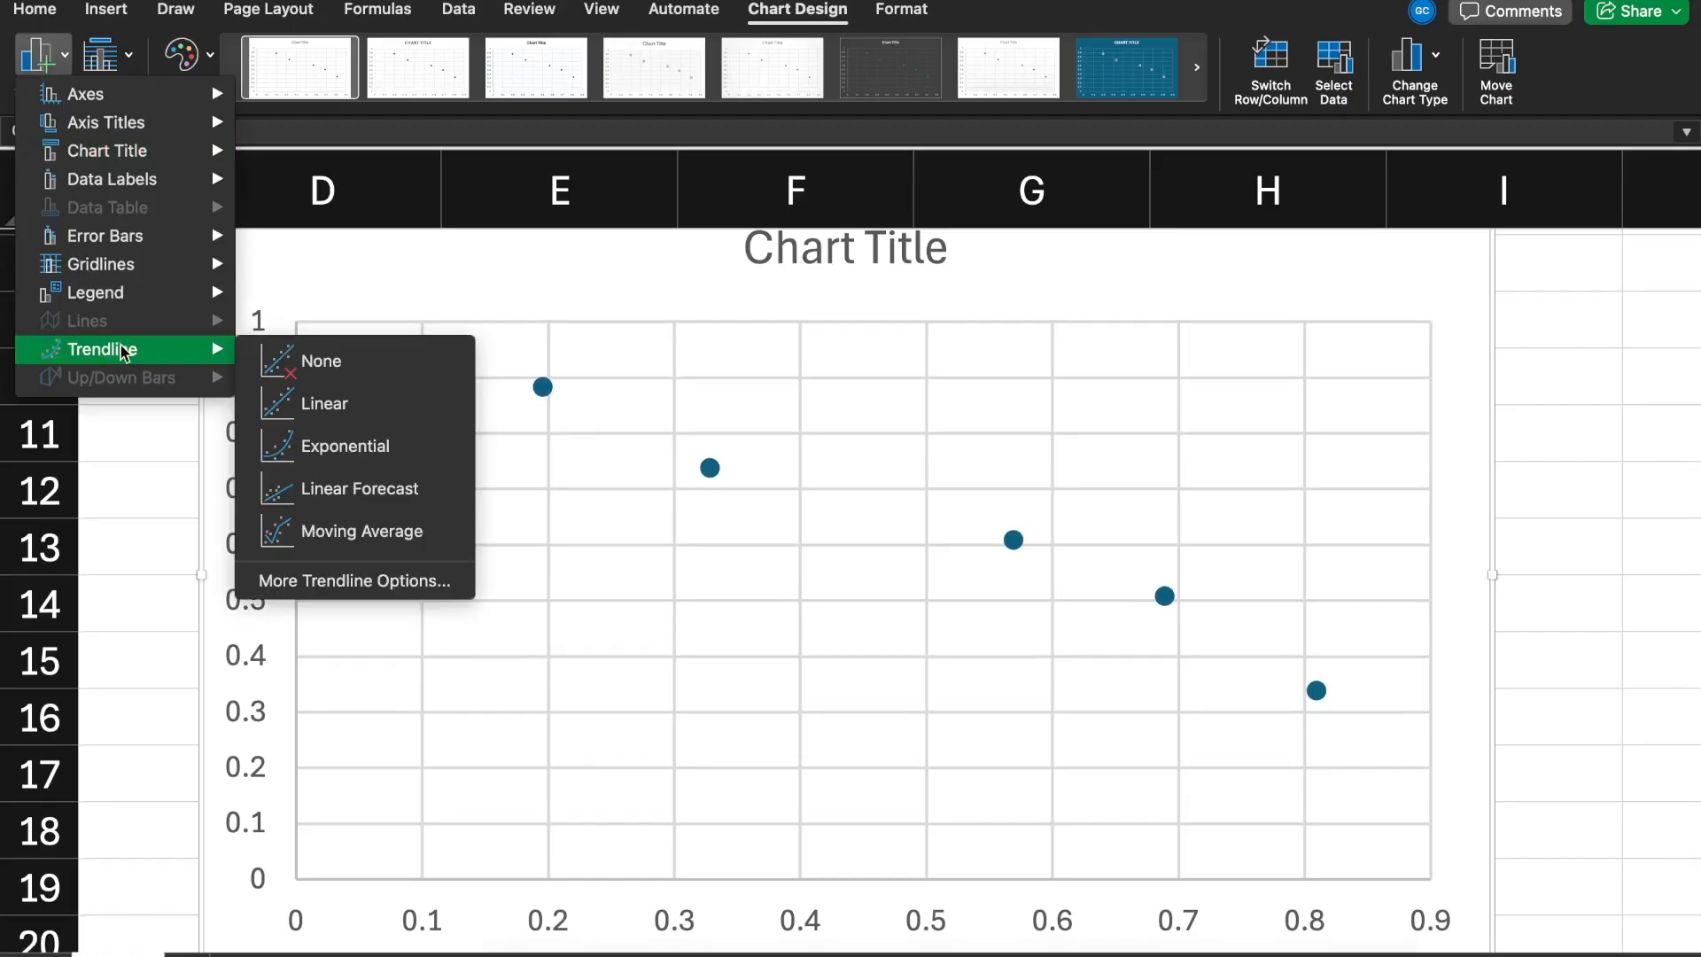
left_click(328, 406)
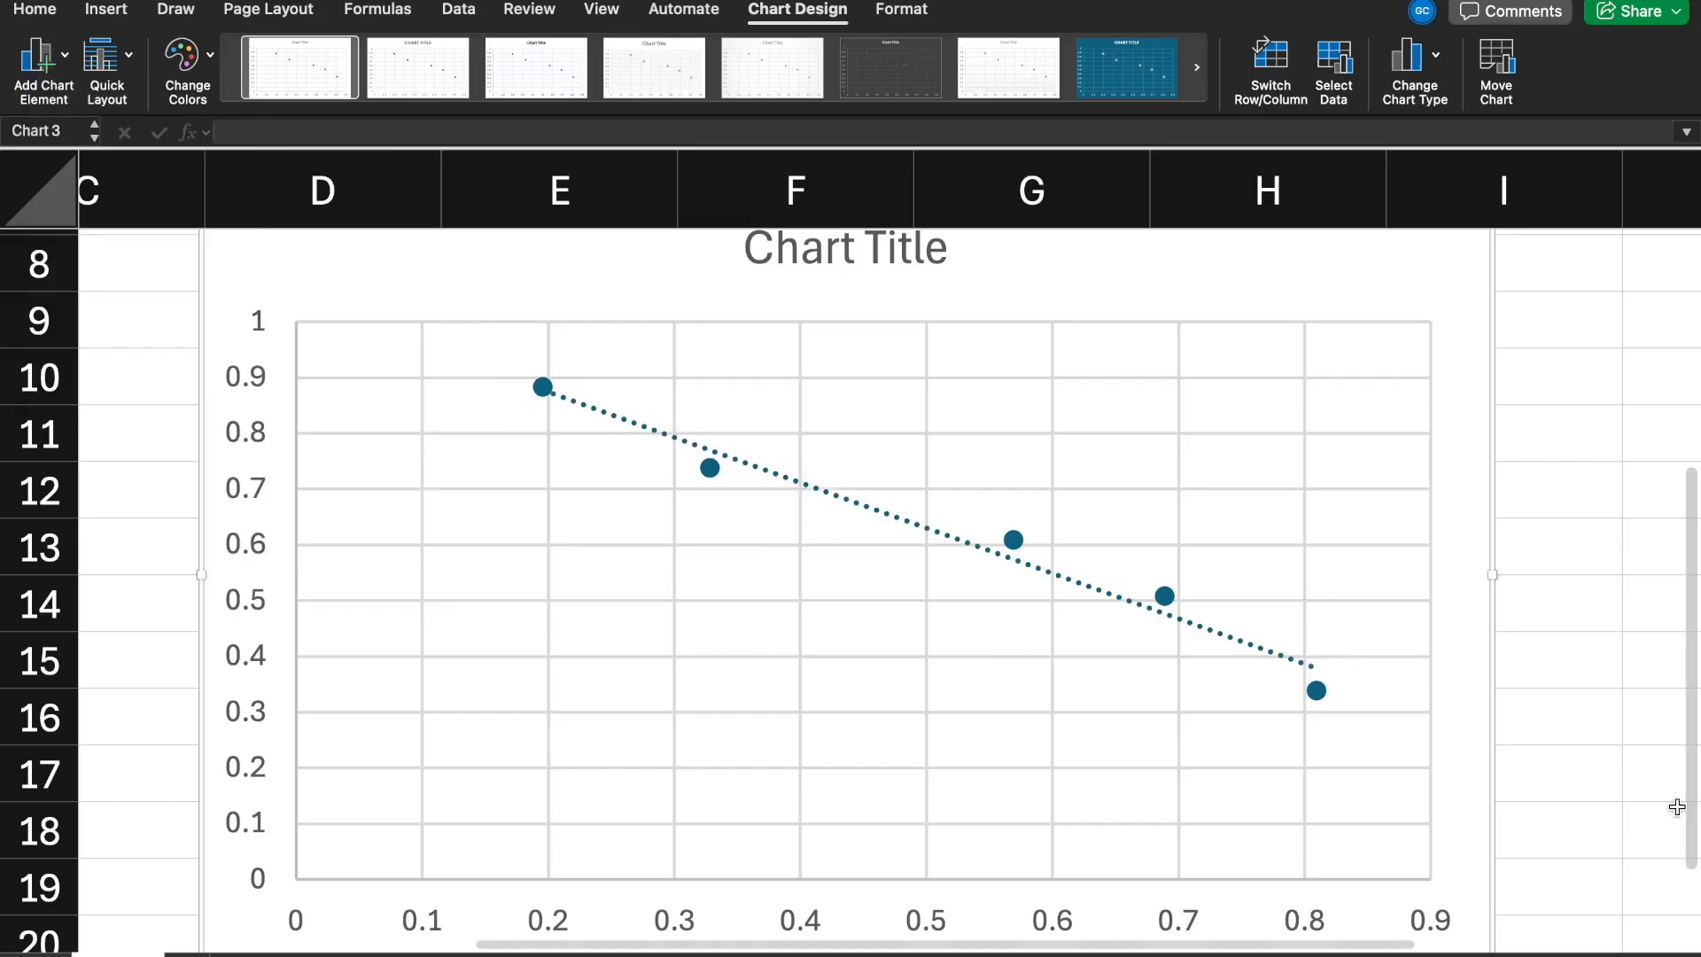
Display the trendline's equation on the chart and move the equation label below the line into open plot space
scroll(645, 586, "down", 1)
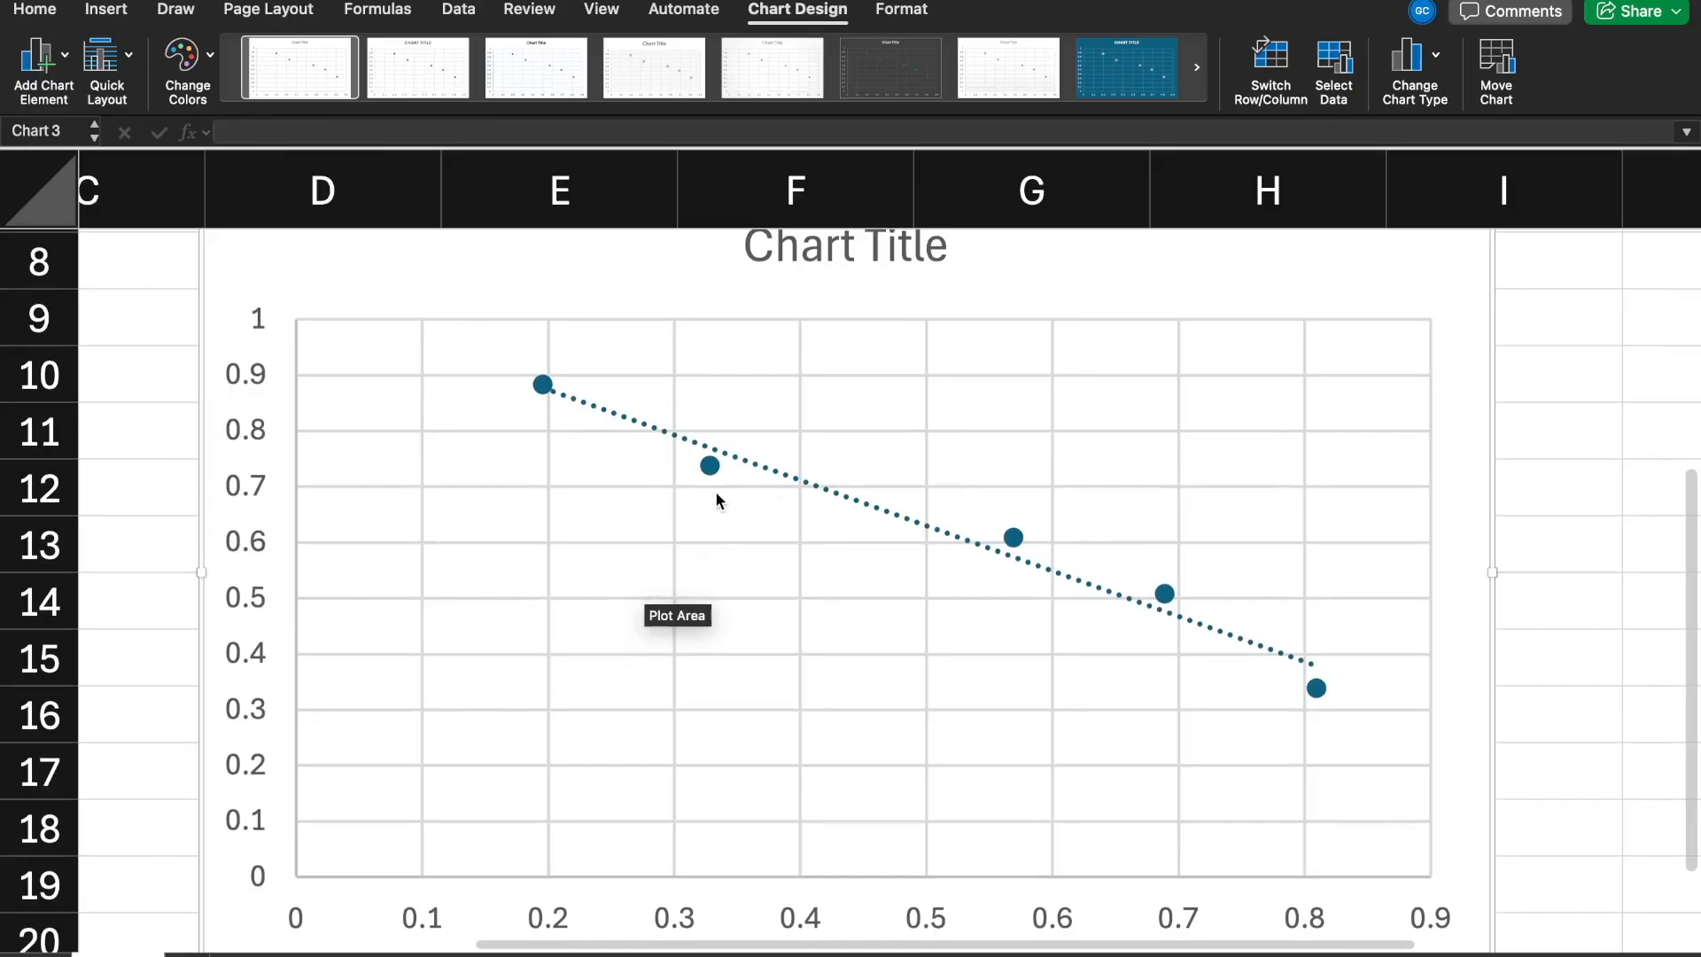
left_click(655, 434)
double_click(655, 434)
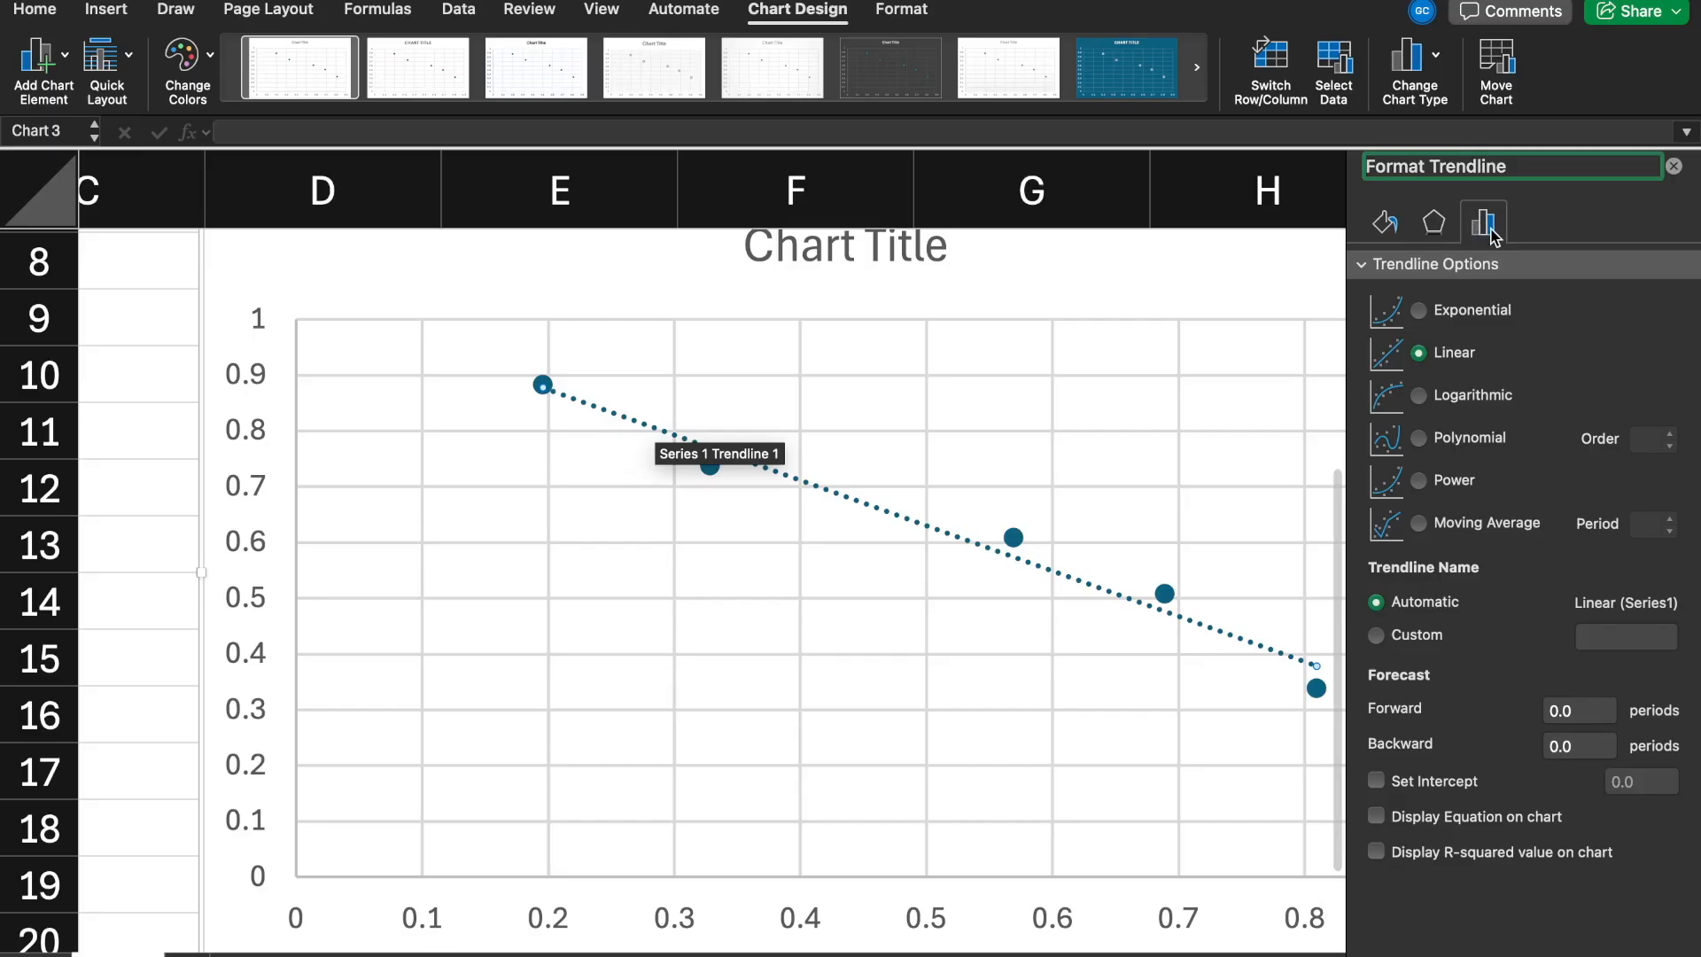
left_click(1377, 816)
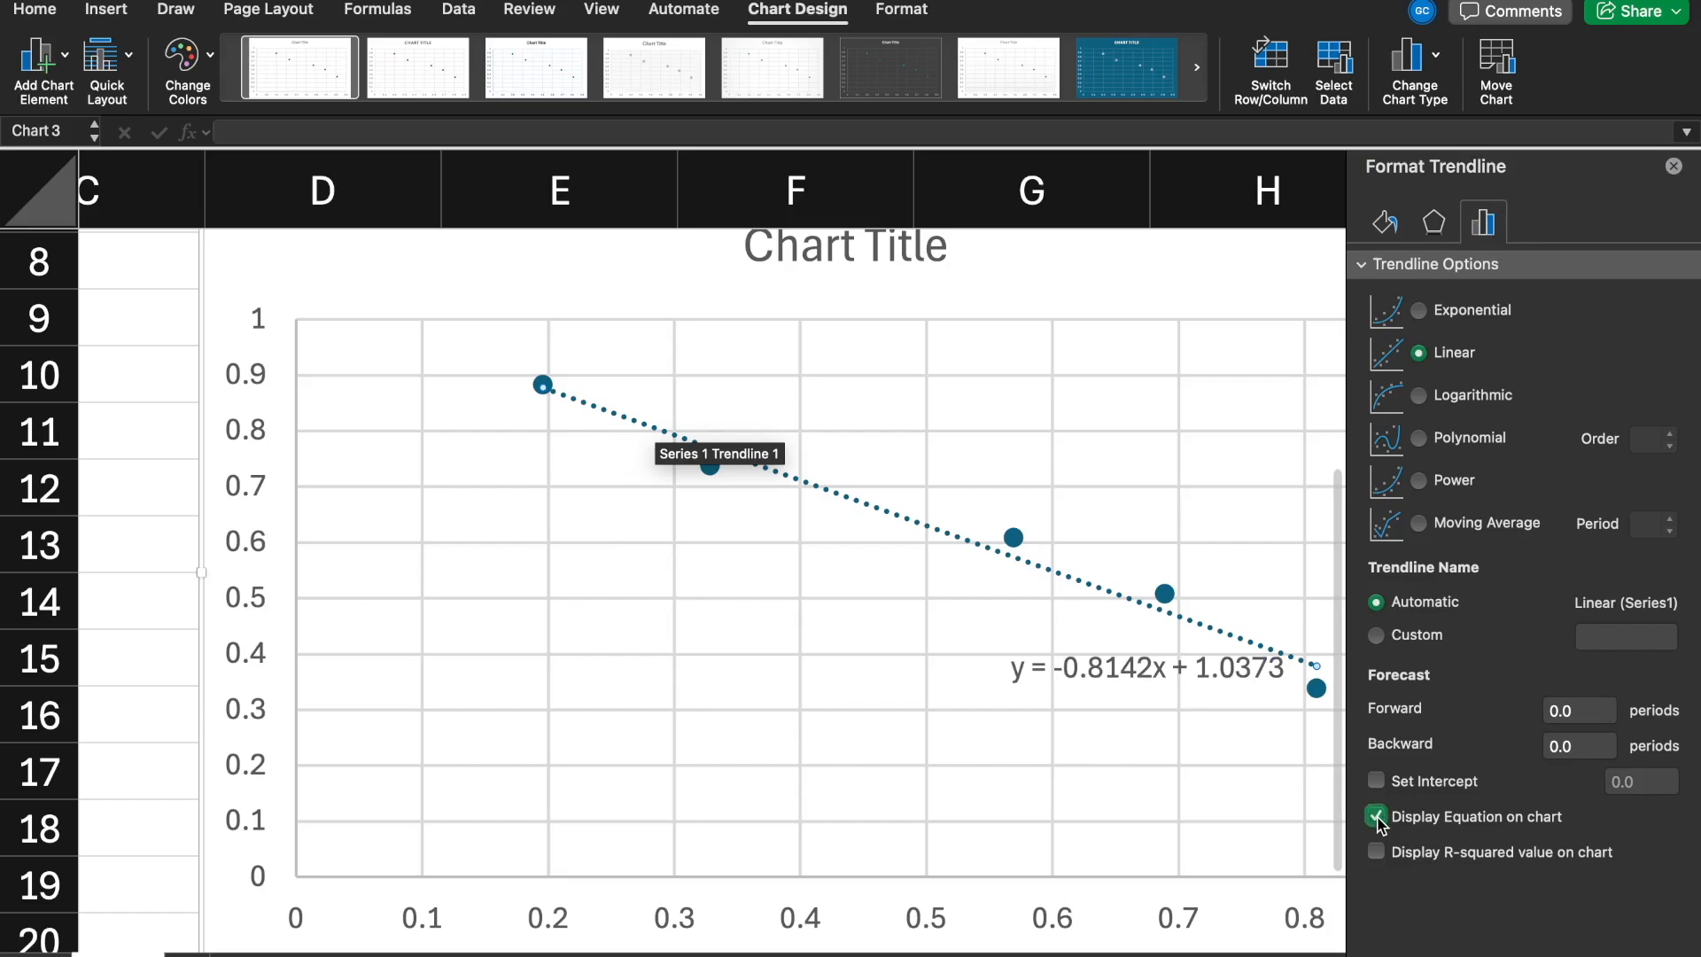
left_click_drag(1164, 676, 785, 598)
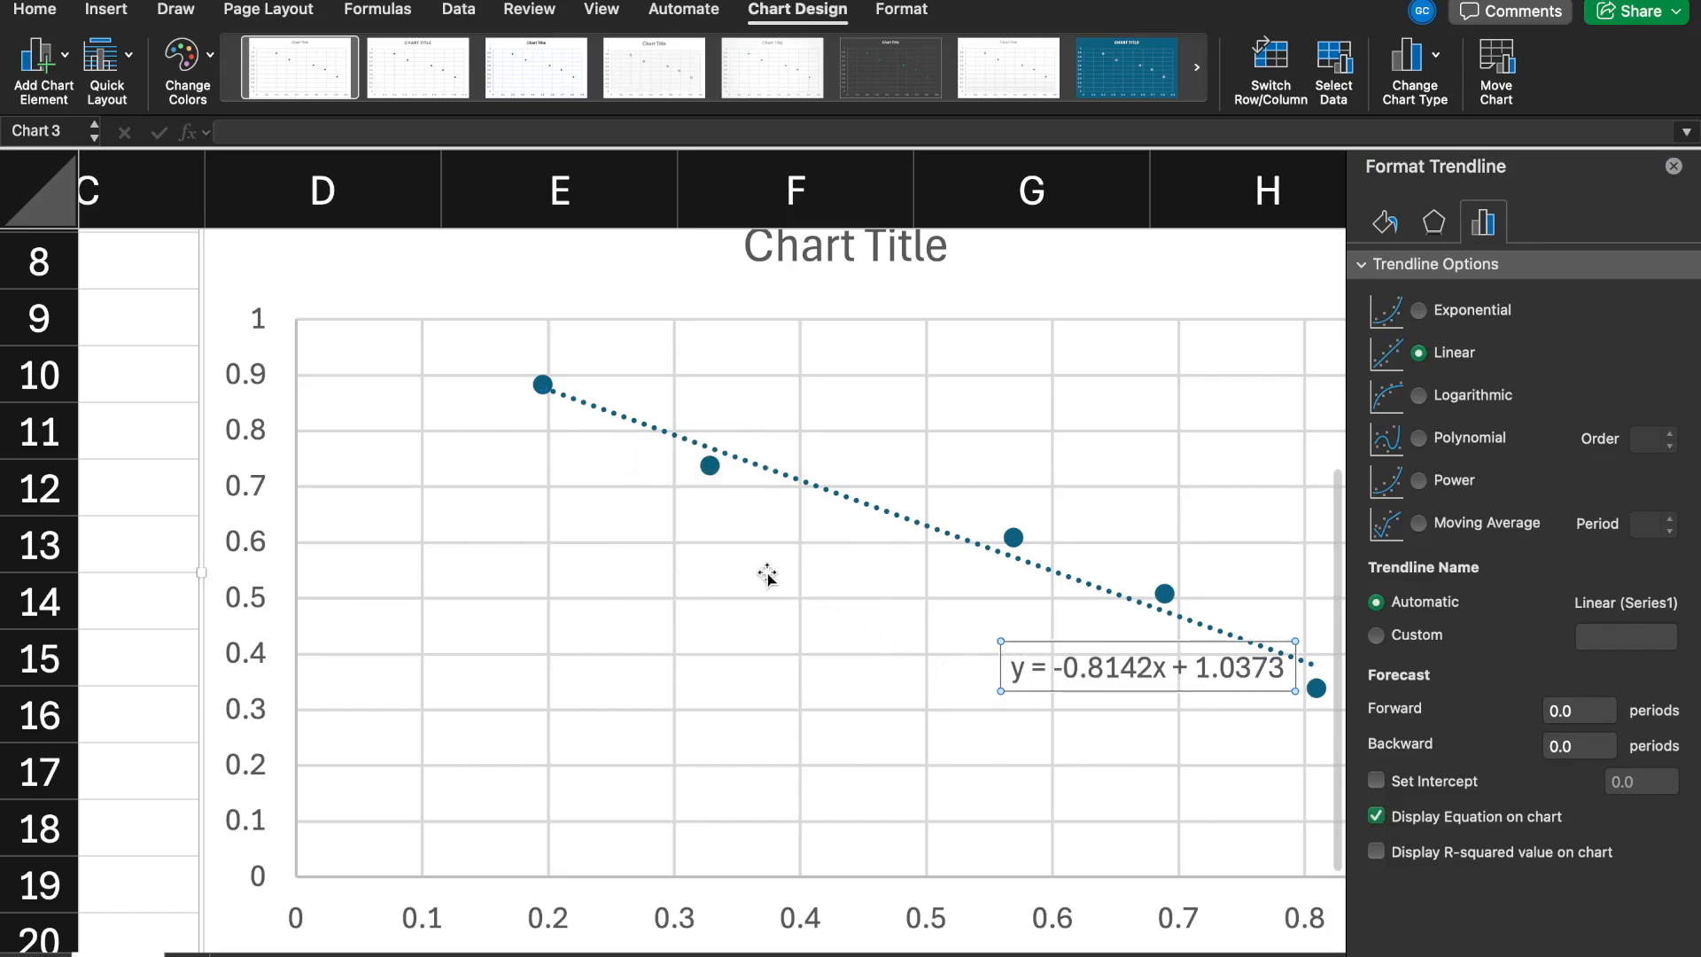
left_click(759, 609)
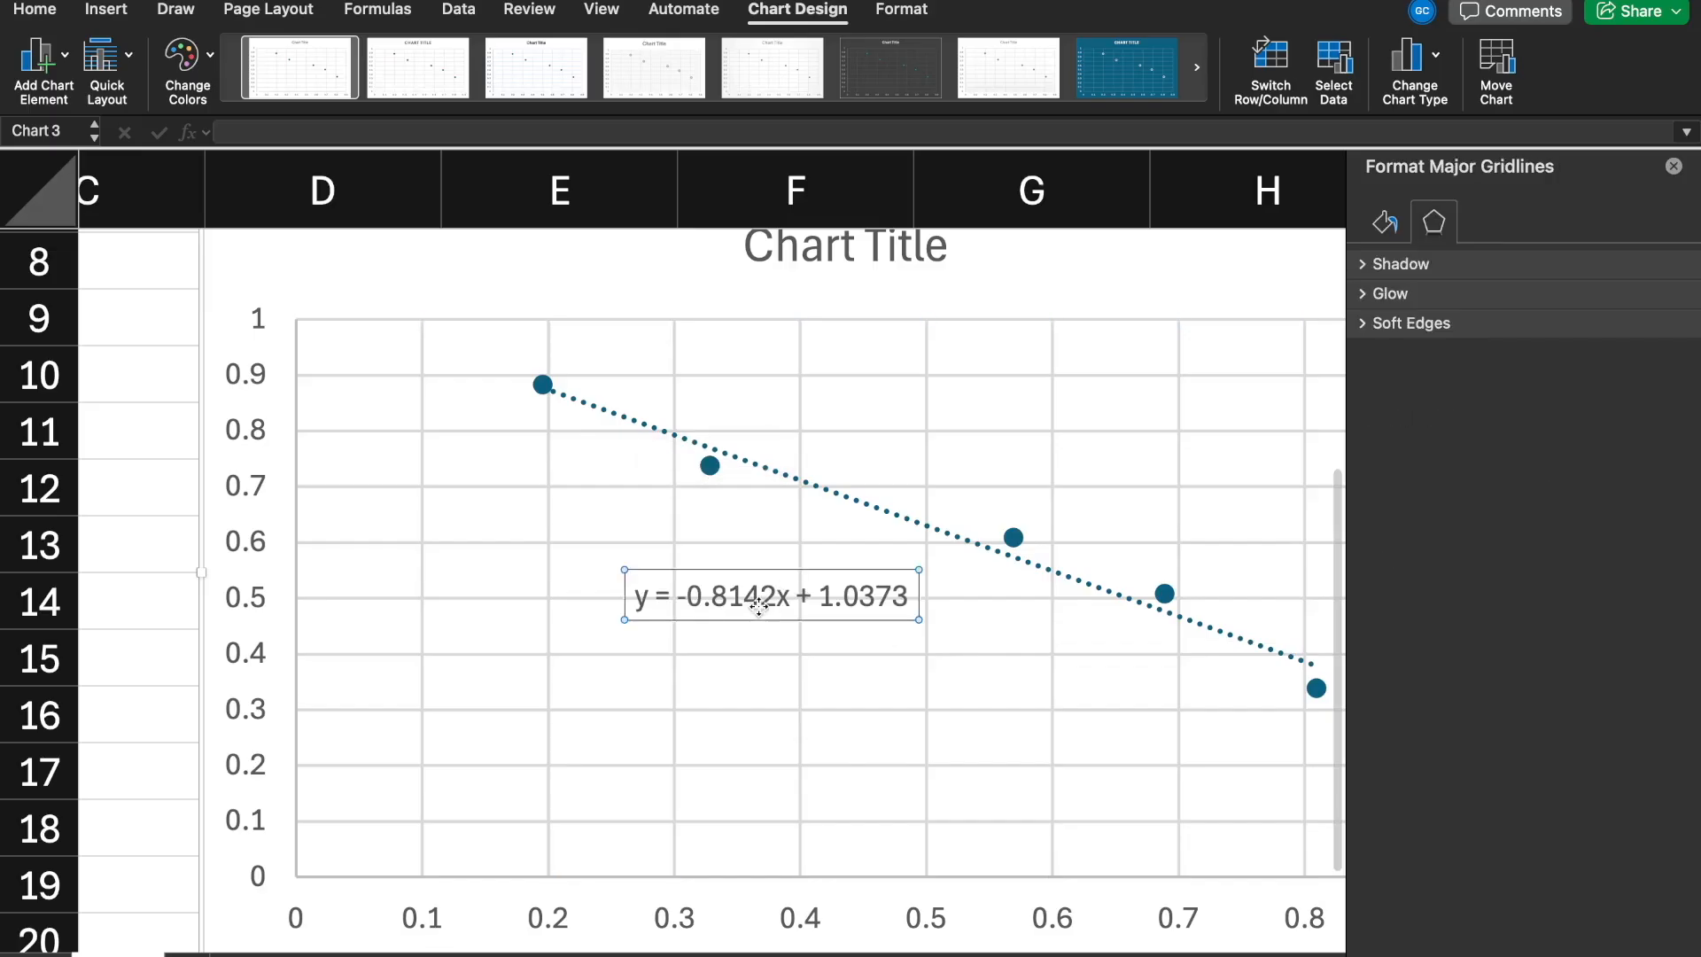
left_click_drag(771, 571, 782, 557)
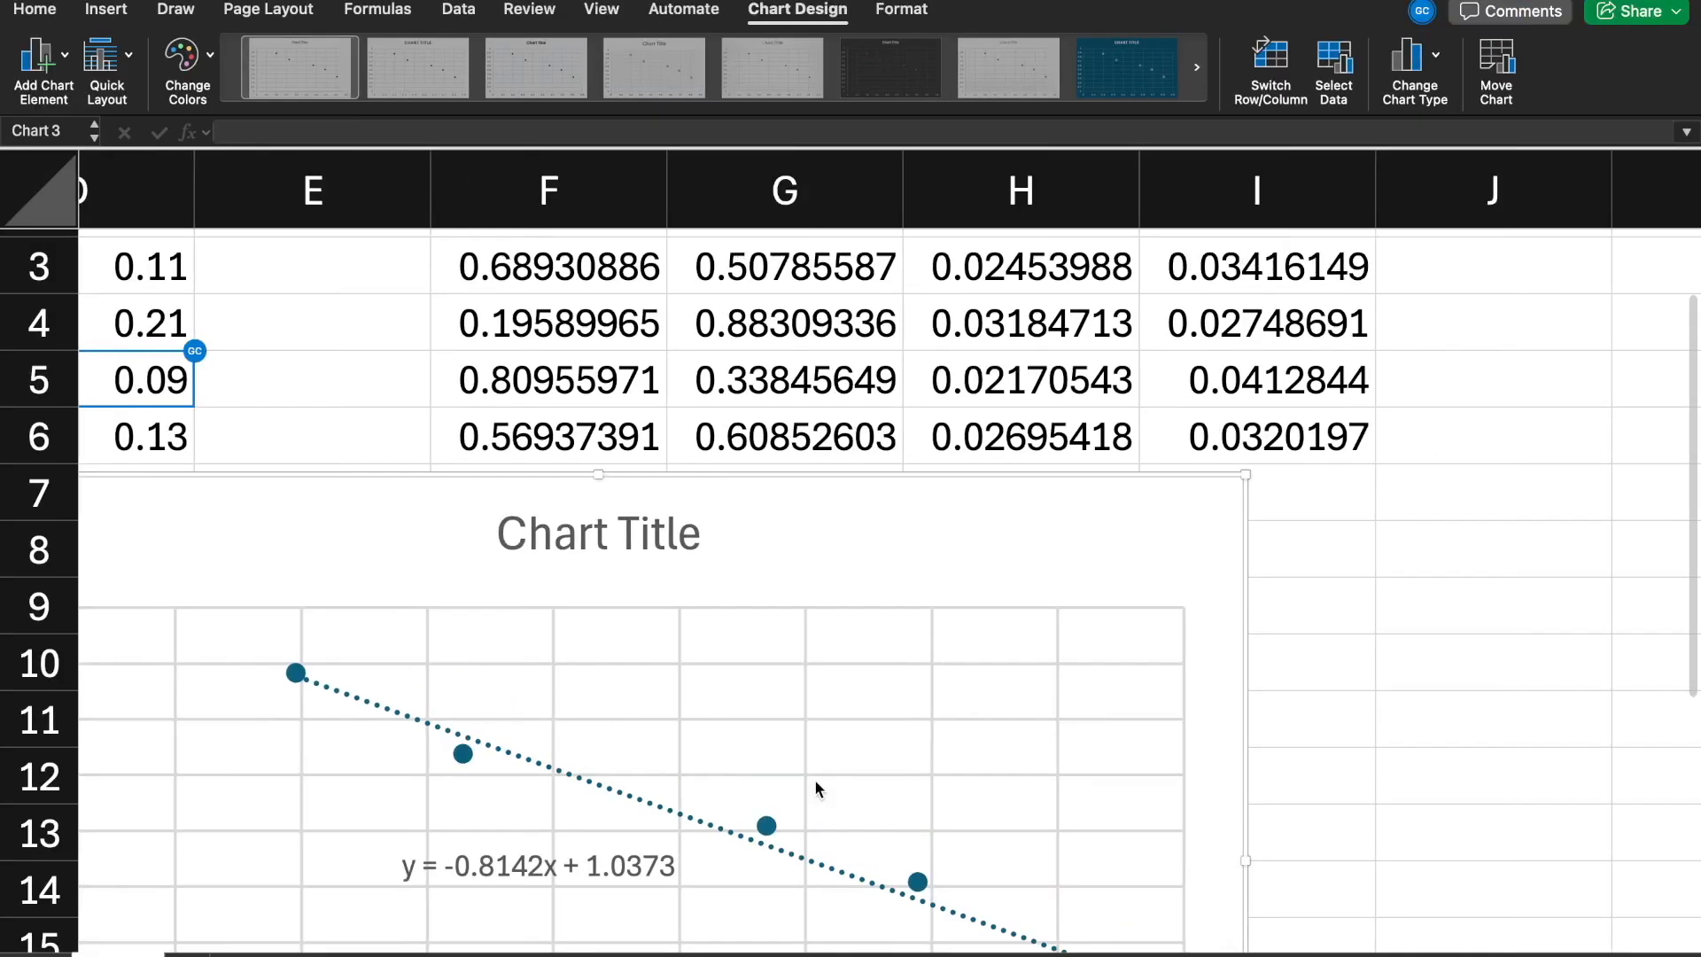
Add error bars to the scatter chart's data series and open their detailed formatting options
scroll(861, 862, "down", 2)
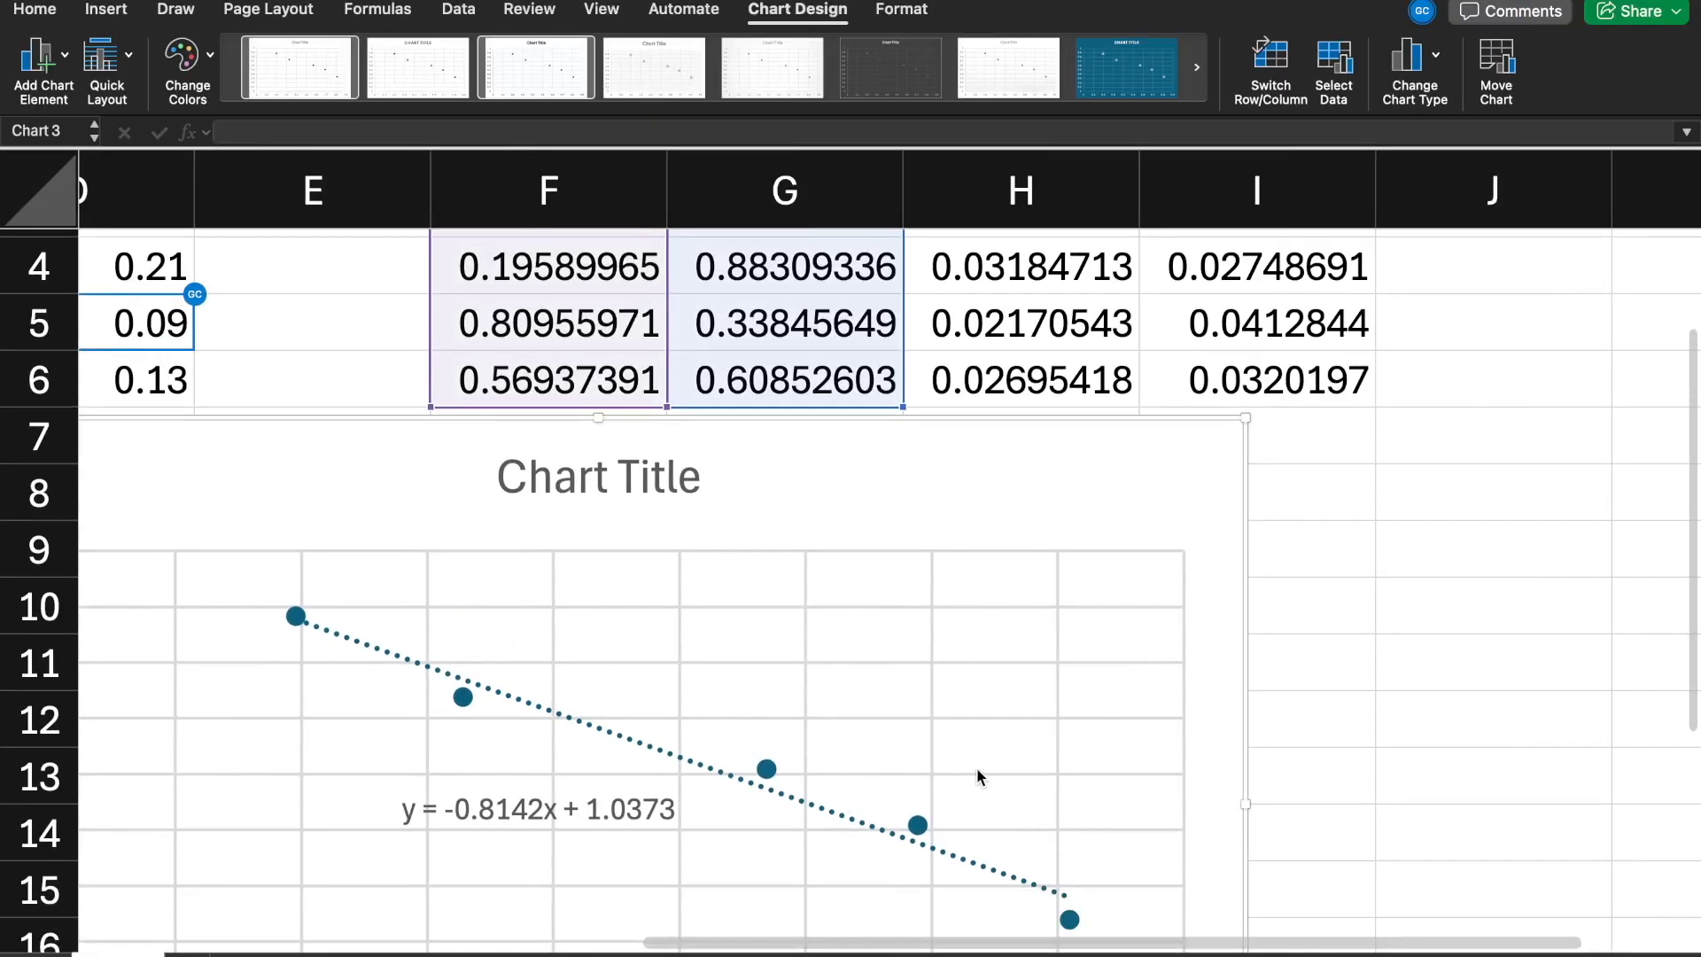
scroll(974, 762, "down", 2)
scroll(1019, 948, "left", 3)
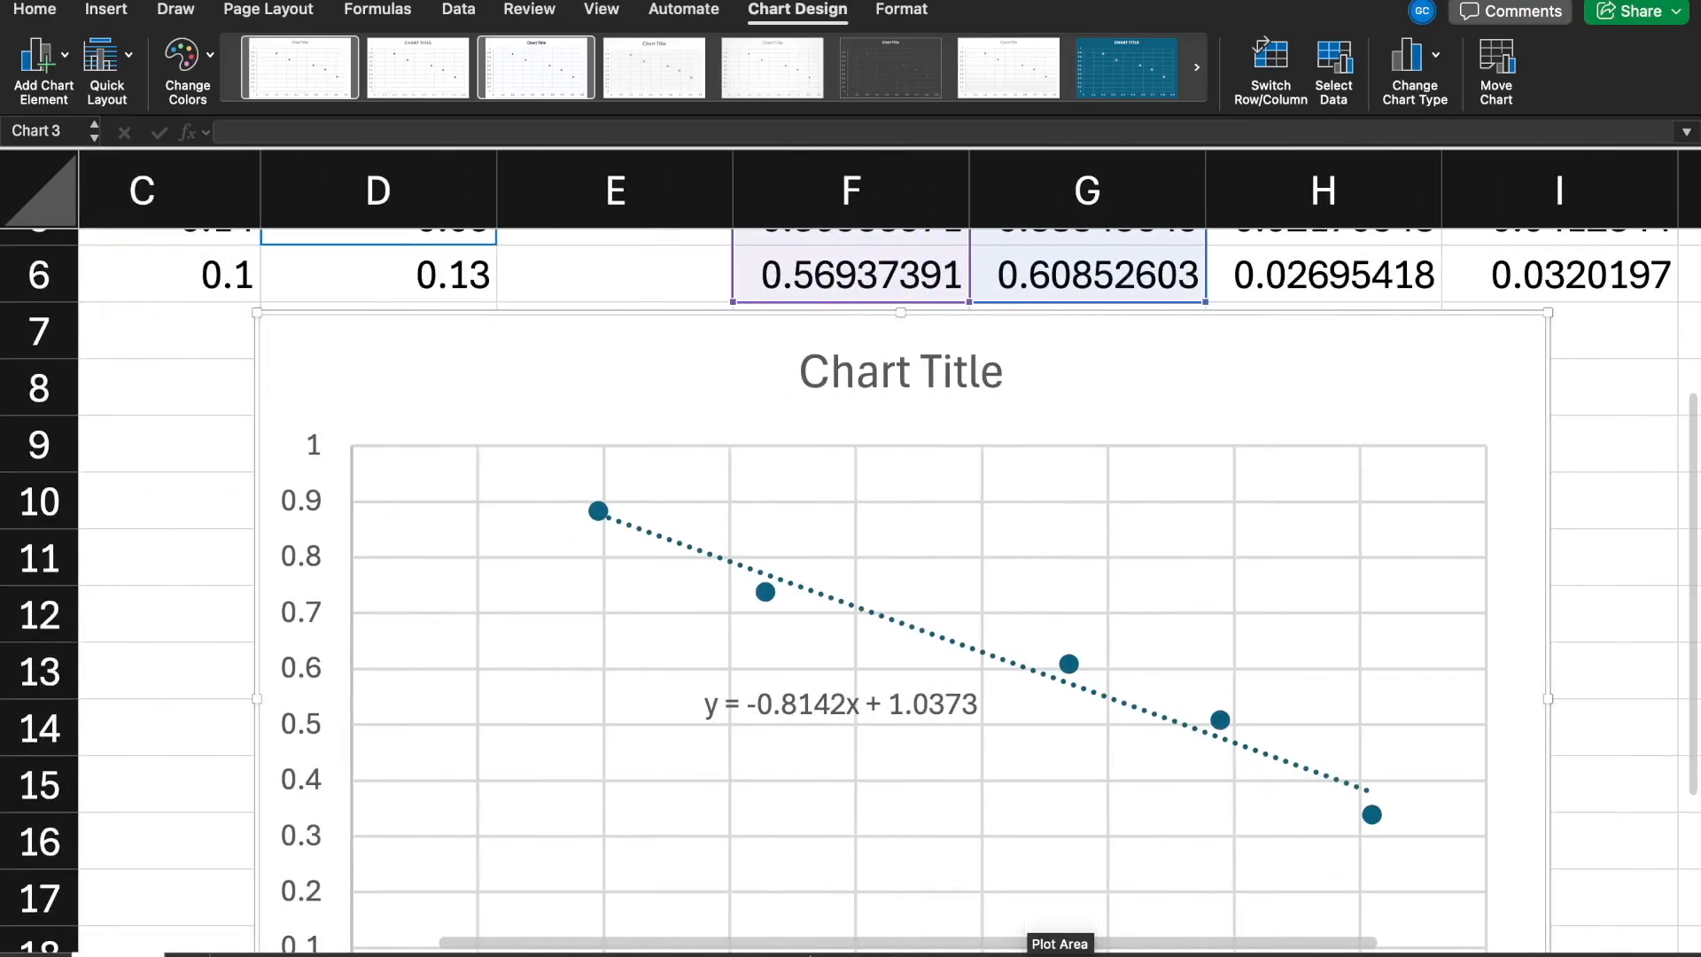
scroll(1019, 939, "right", 1)
scroll(698, 877, "down", 1)
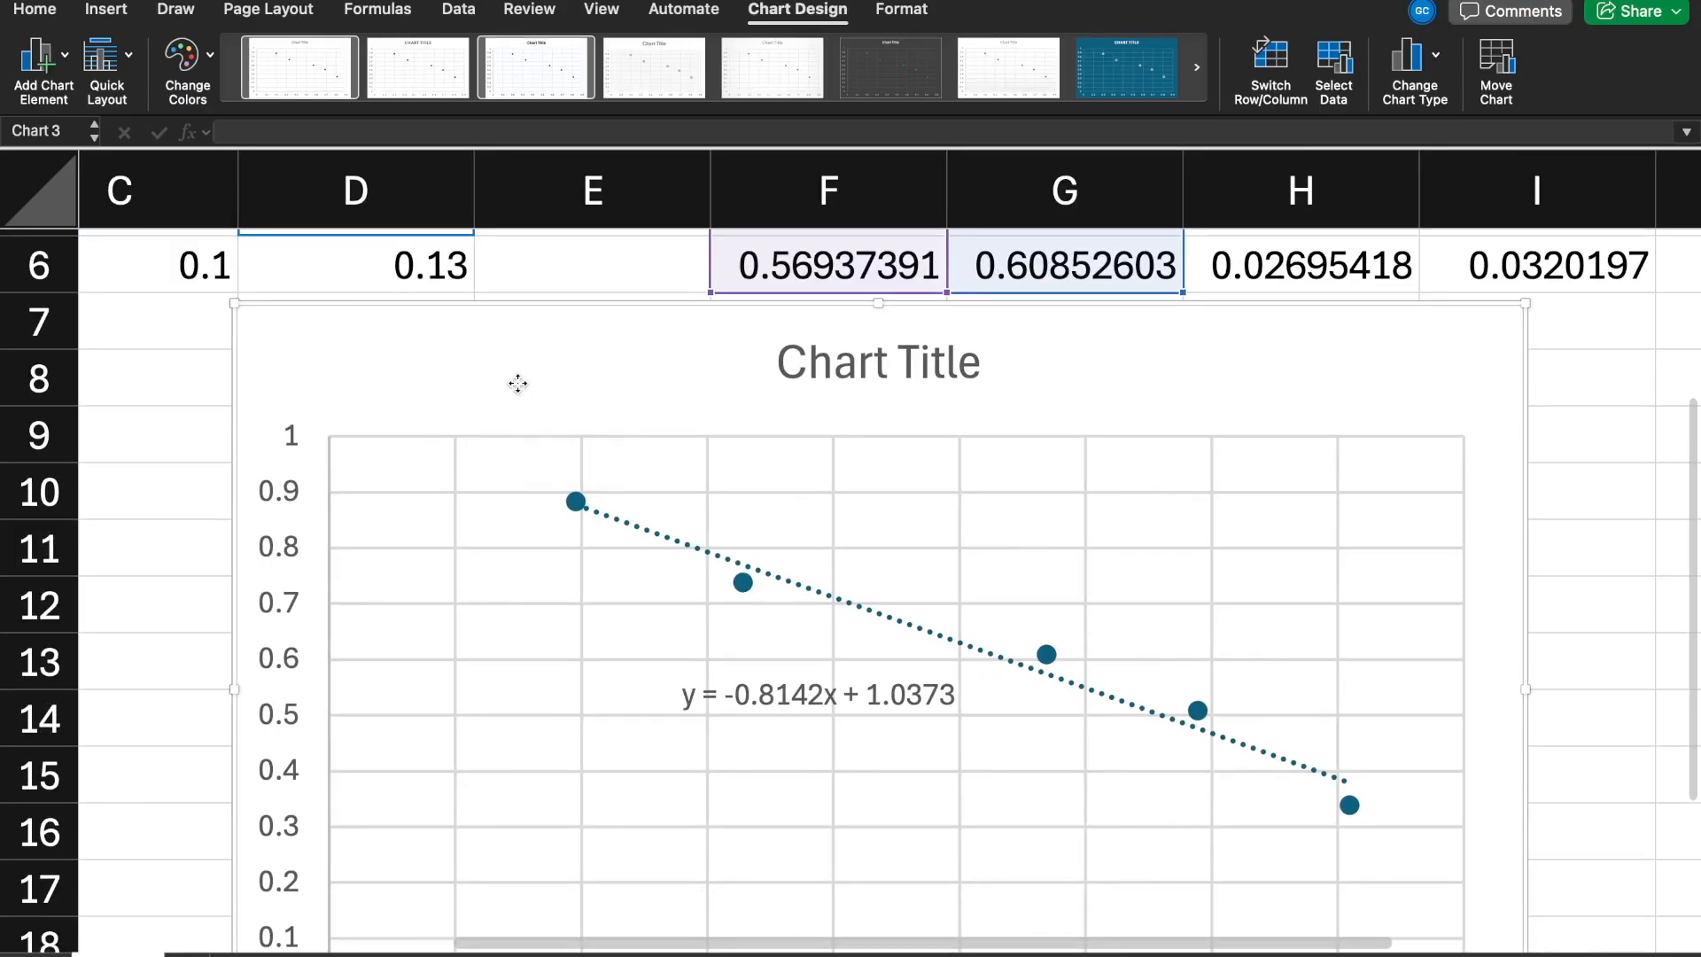
scroll(593, 448, "down", 1)
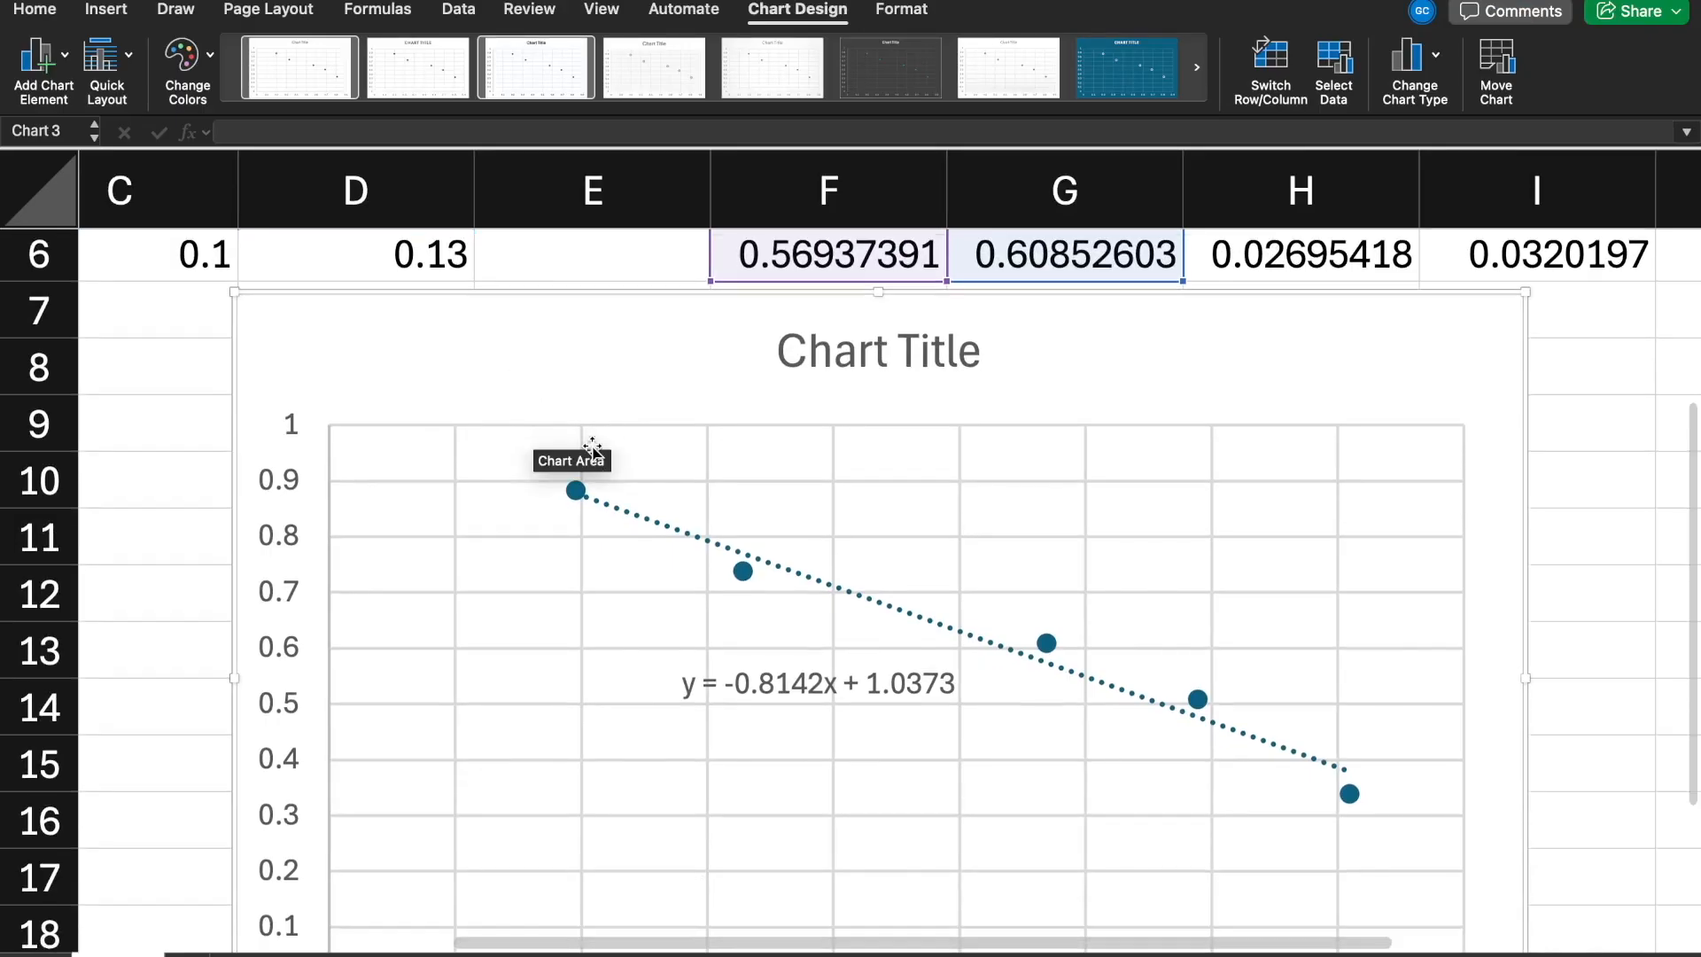
scroll(676, 600, "down", 1)
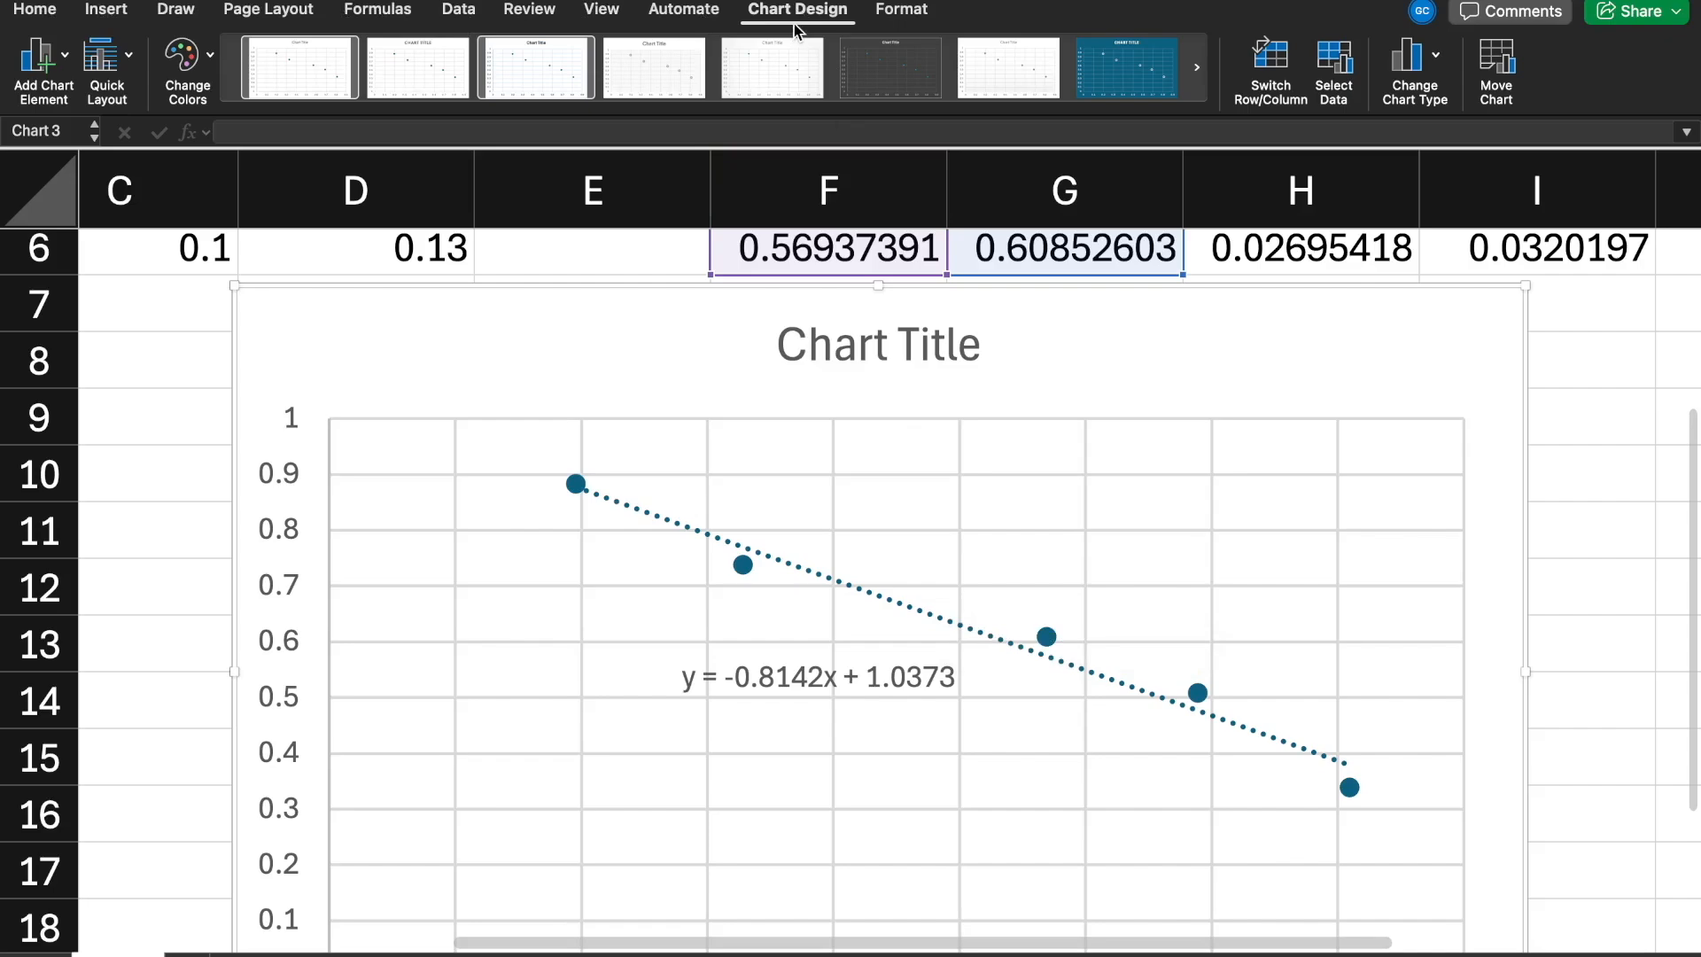
left_click(49, 64)
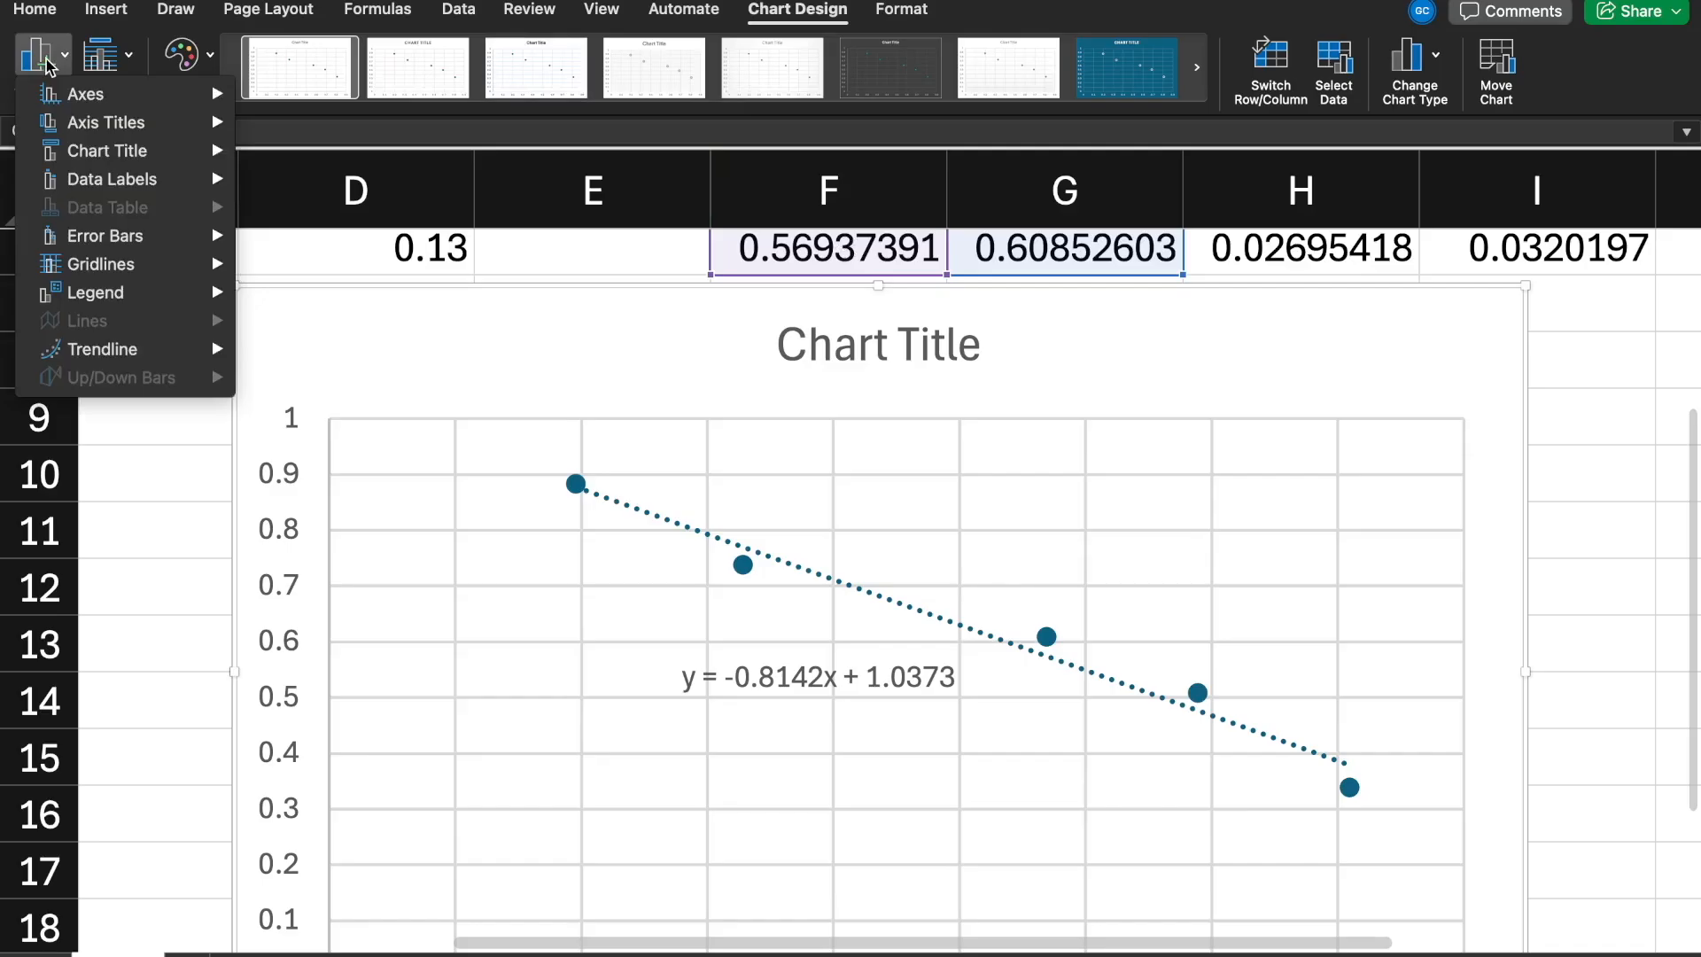
mouse_move(104, 358)
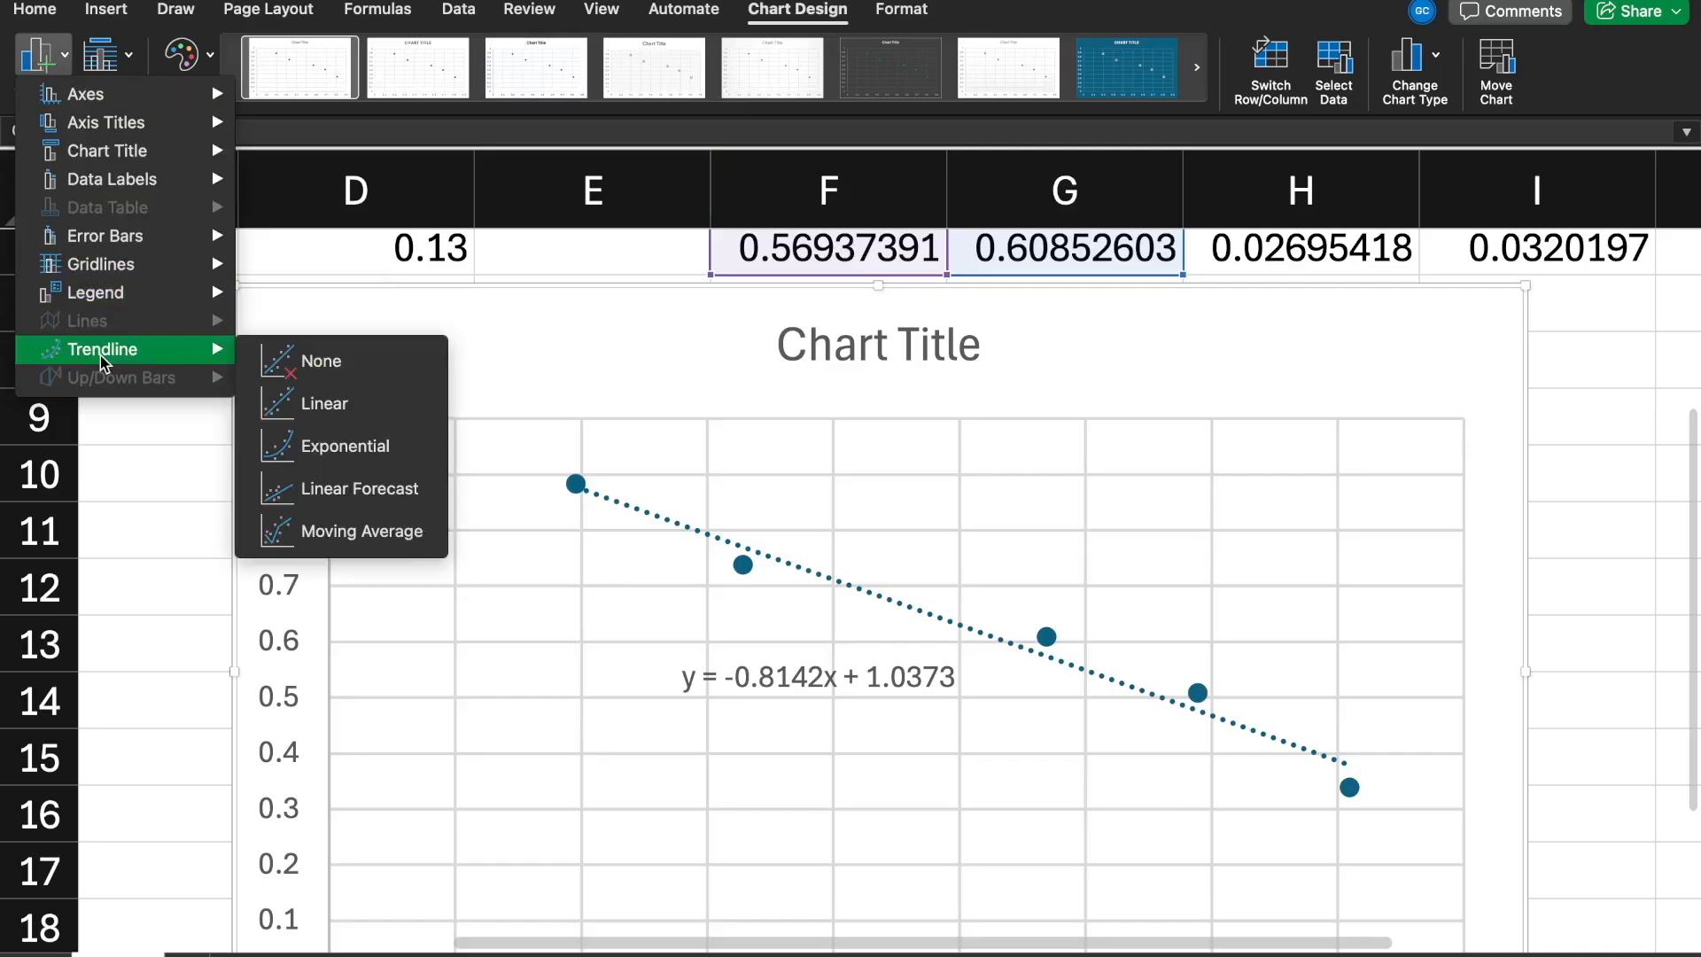
mouse_move(132, 250)
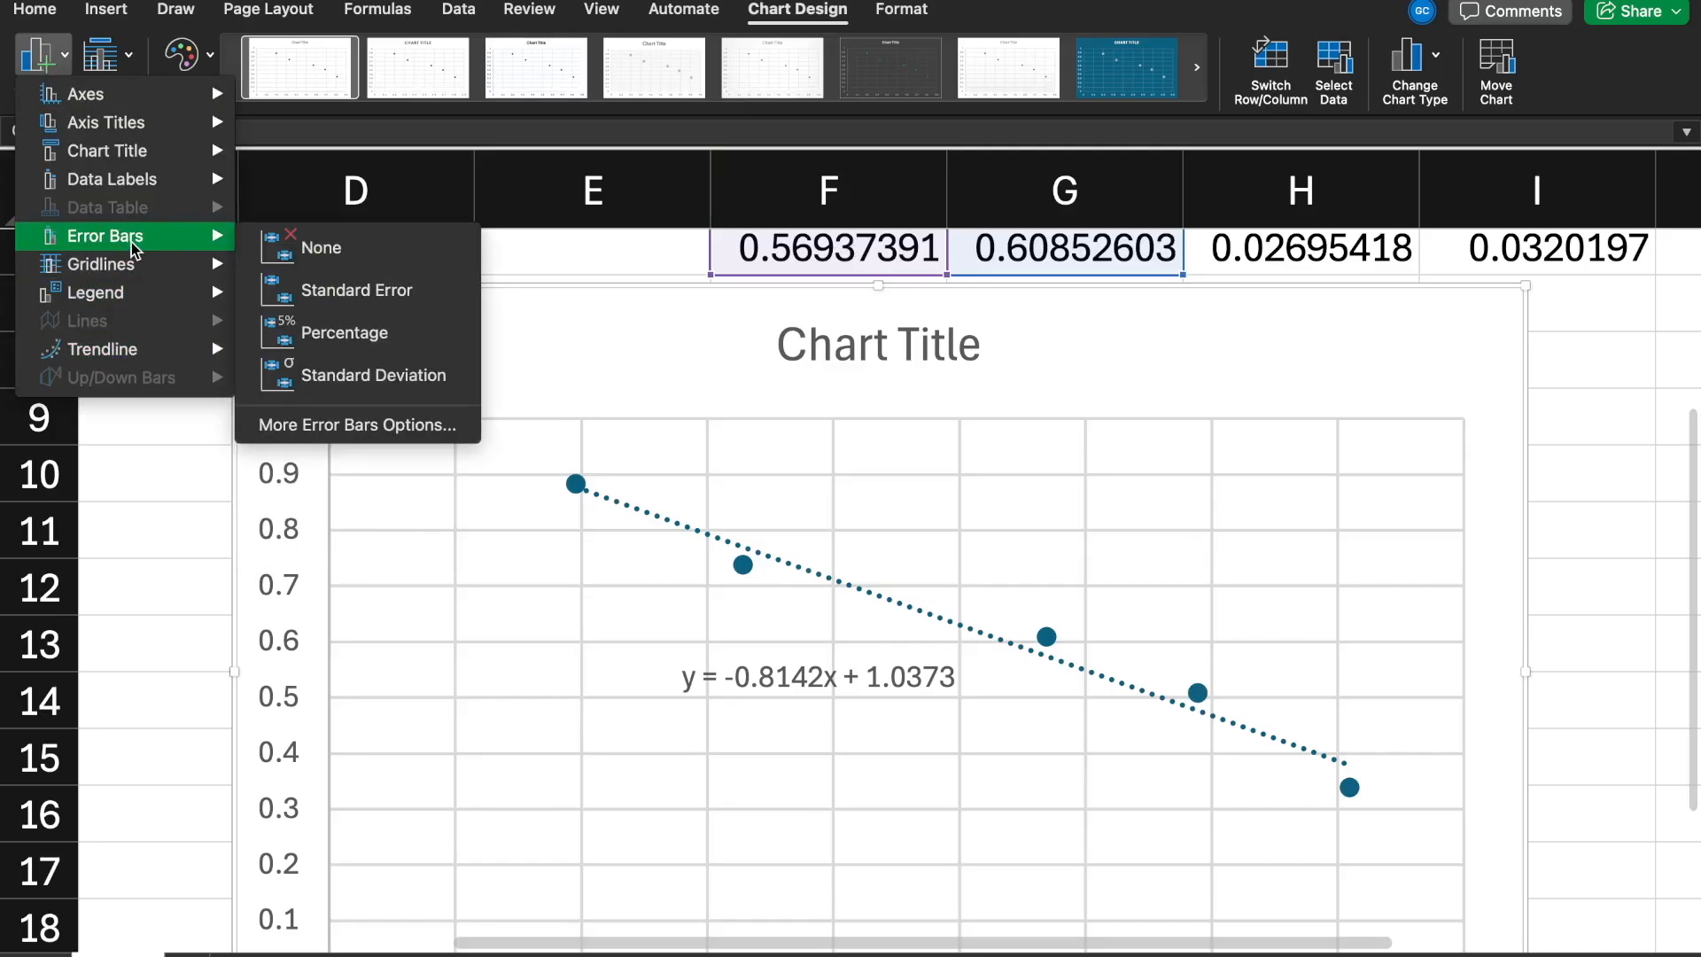
left_click(311, 425)
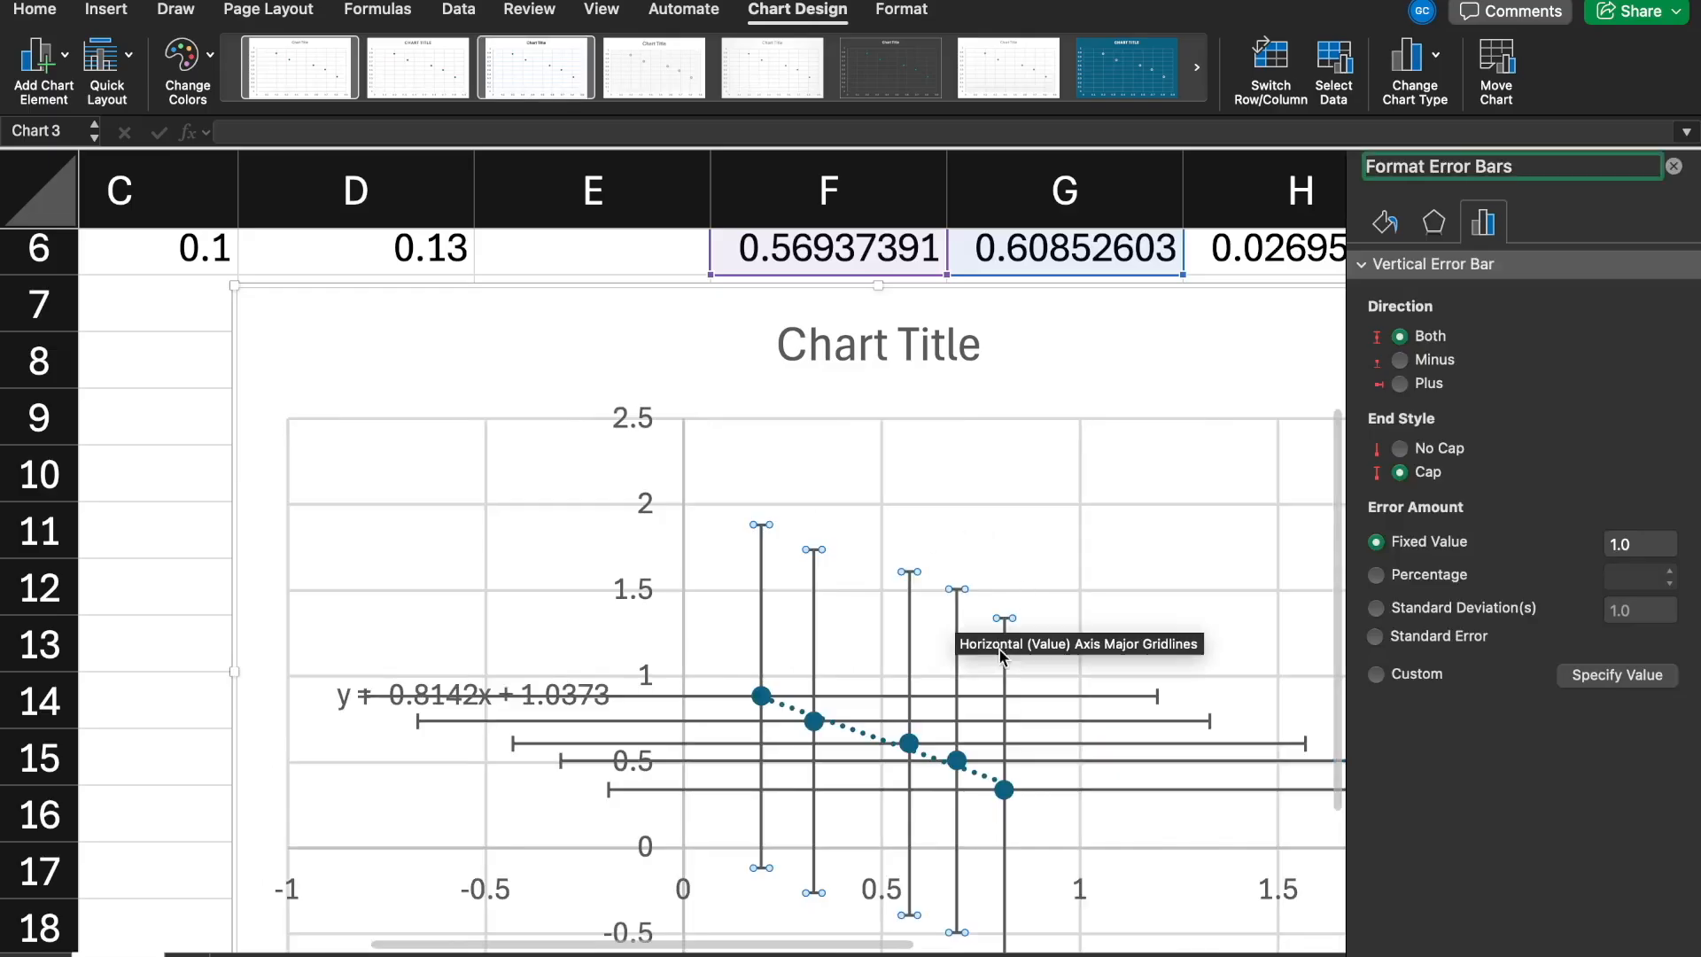
Select the chart's vertical error bars and set their error amount to Custom
scroll(1025, 645, "down", 1)
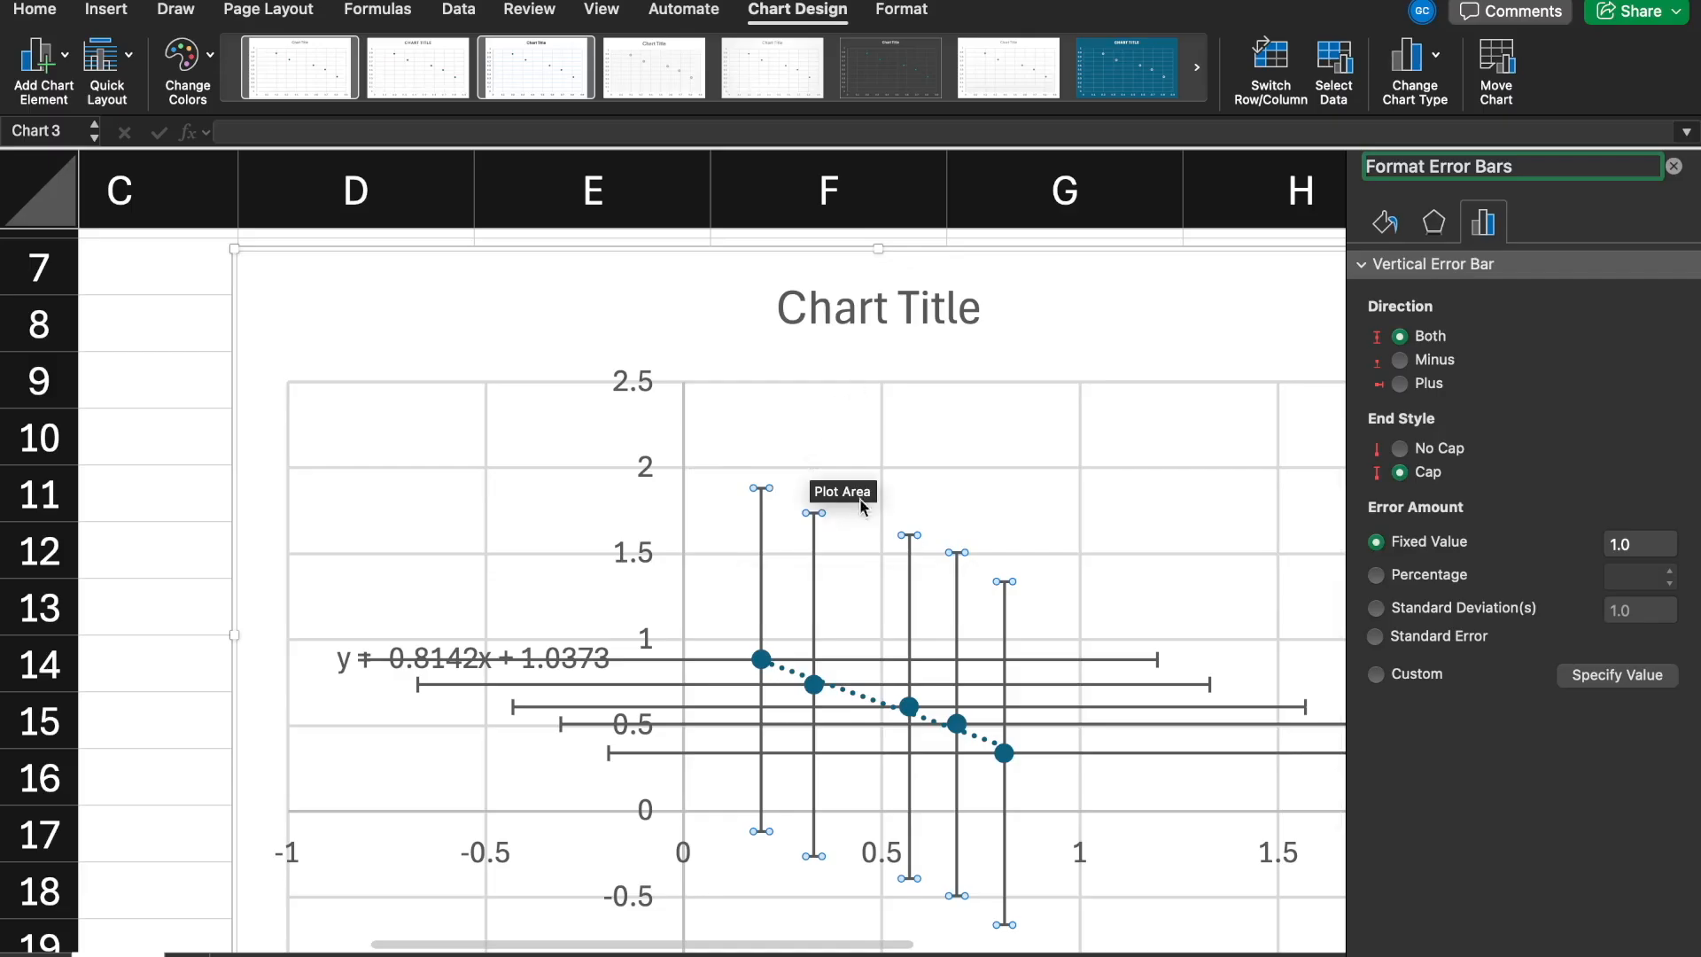
scroll(860, 496, "up", 2)
scroll(863, 577, "up", 4)
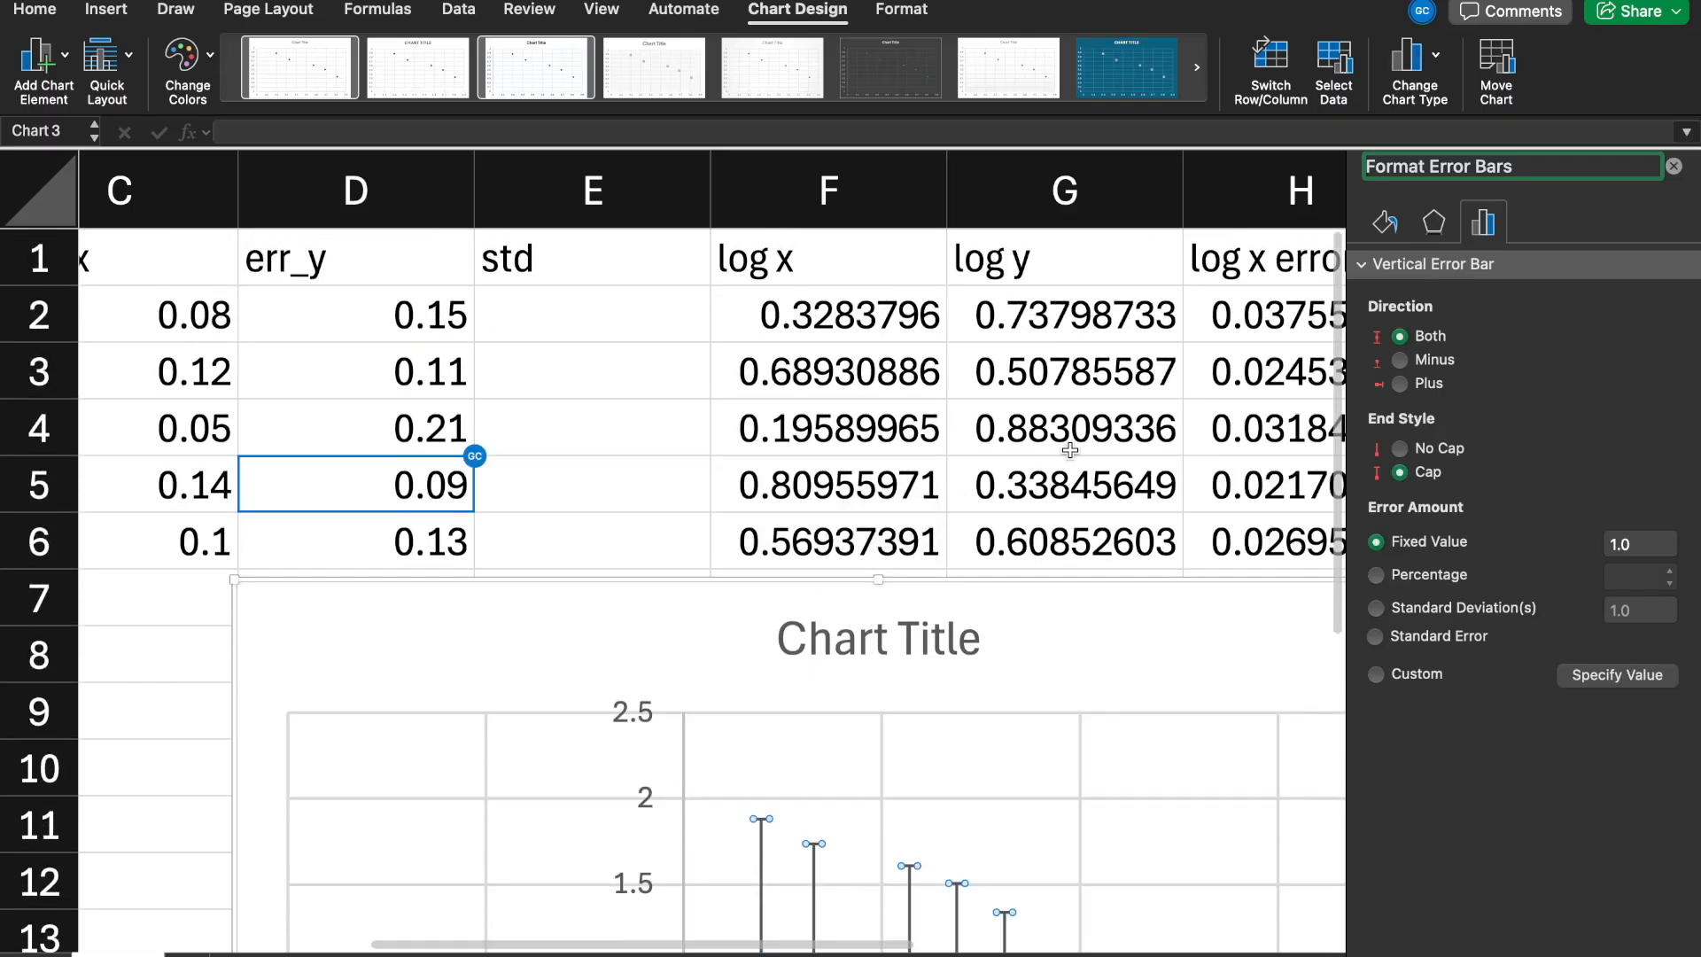
left_click_drag(737, 944, 1051, 944)
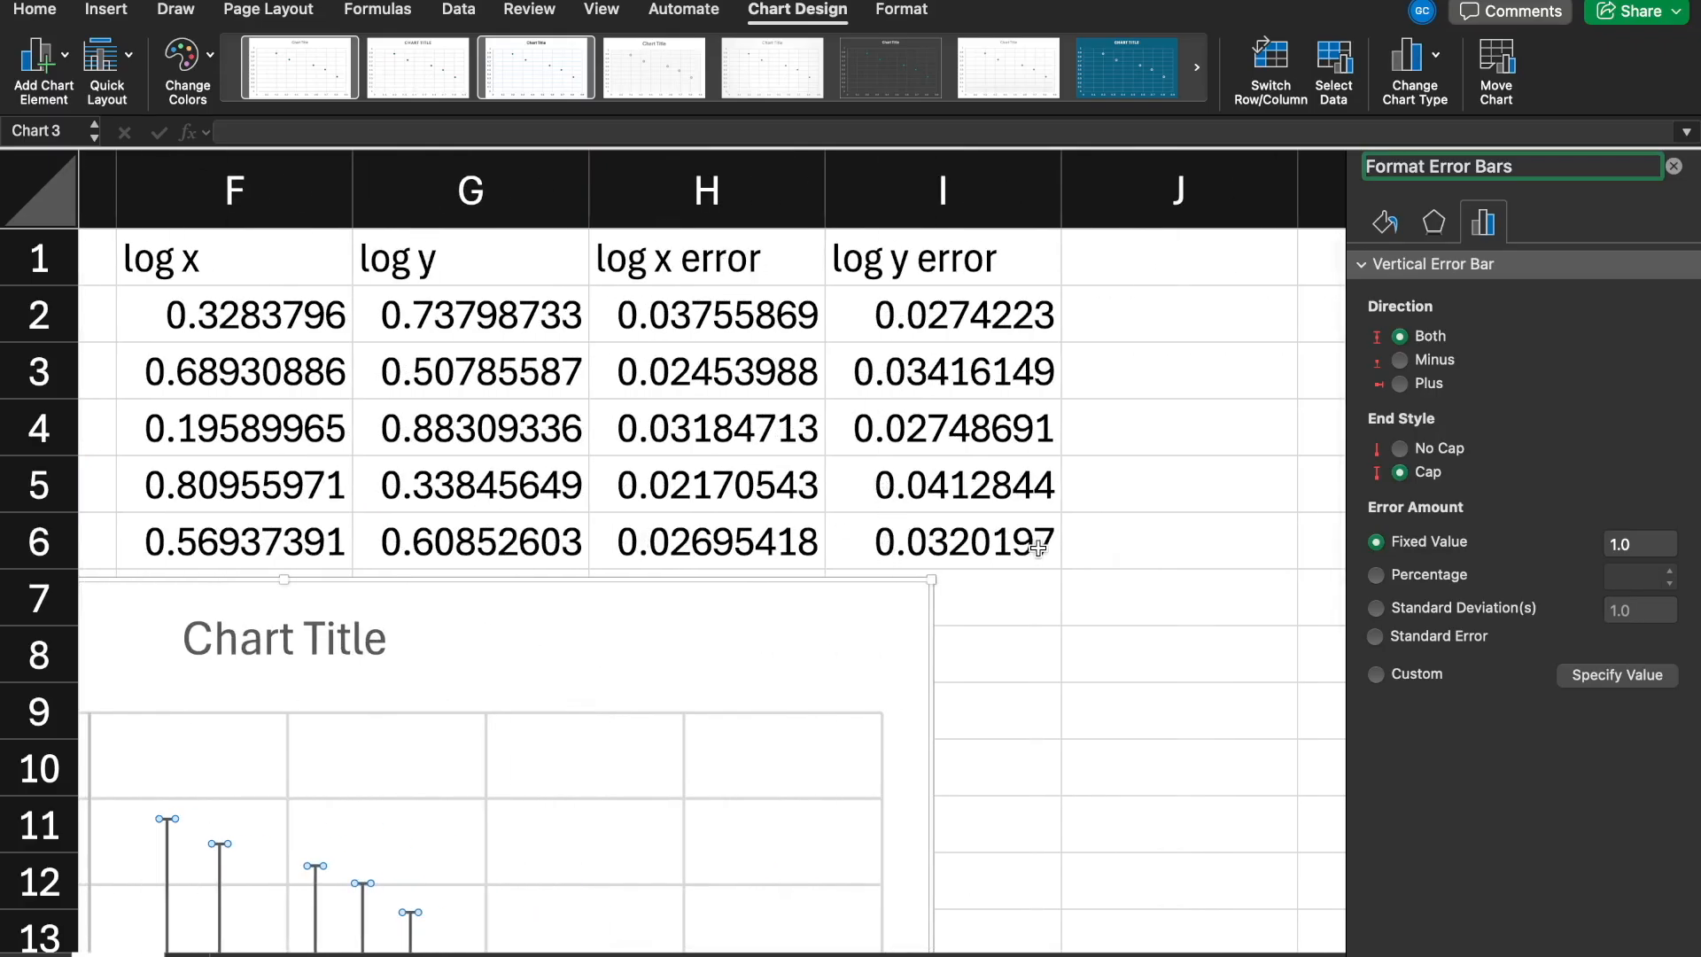
left_click_drag(924, 314, 1058, 542)
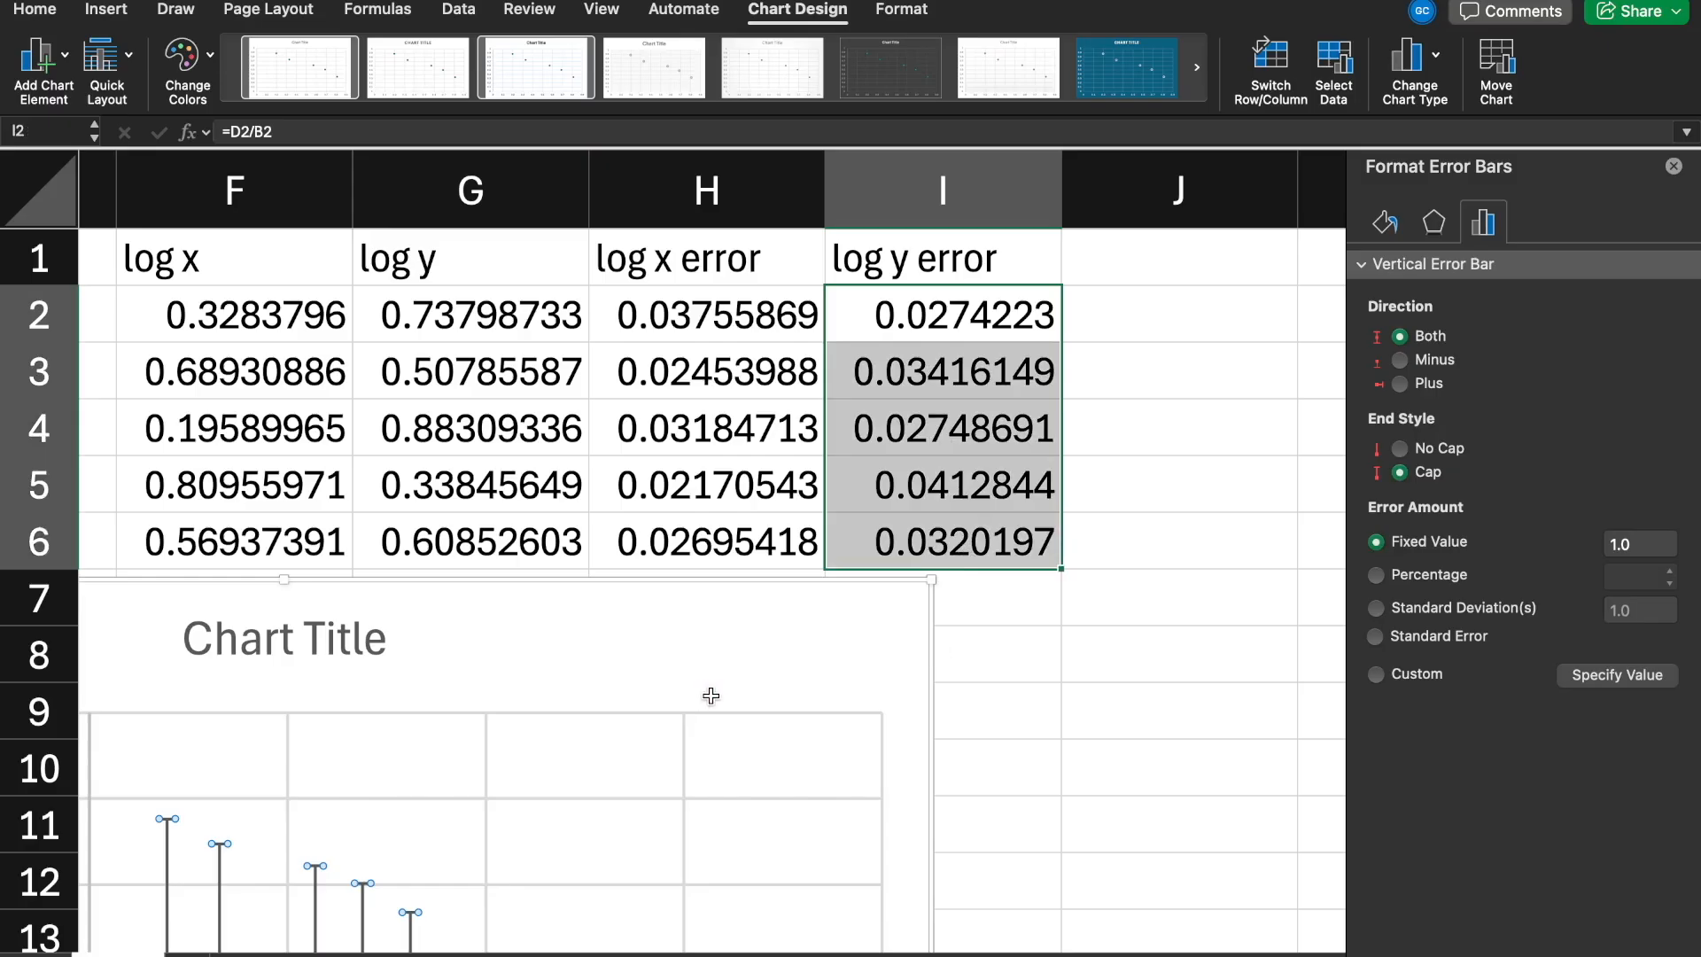
left_click(775, 642)
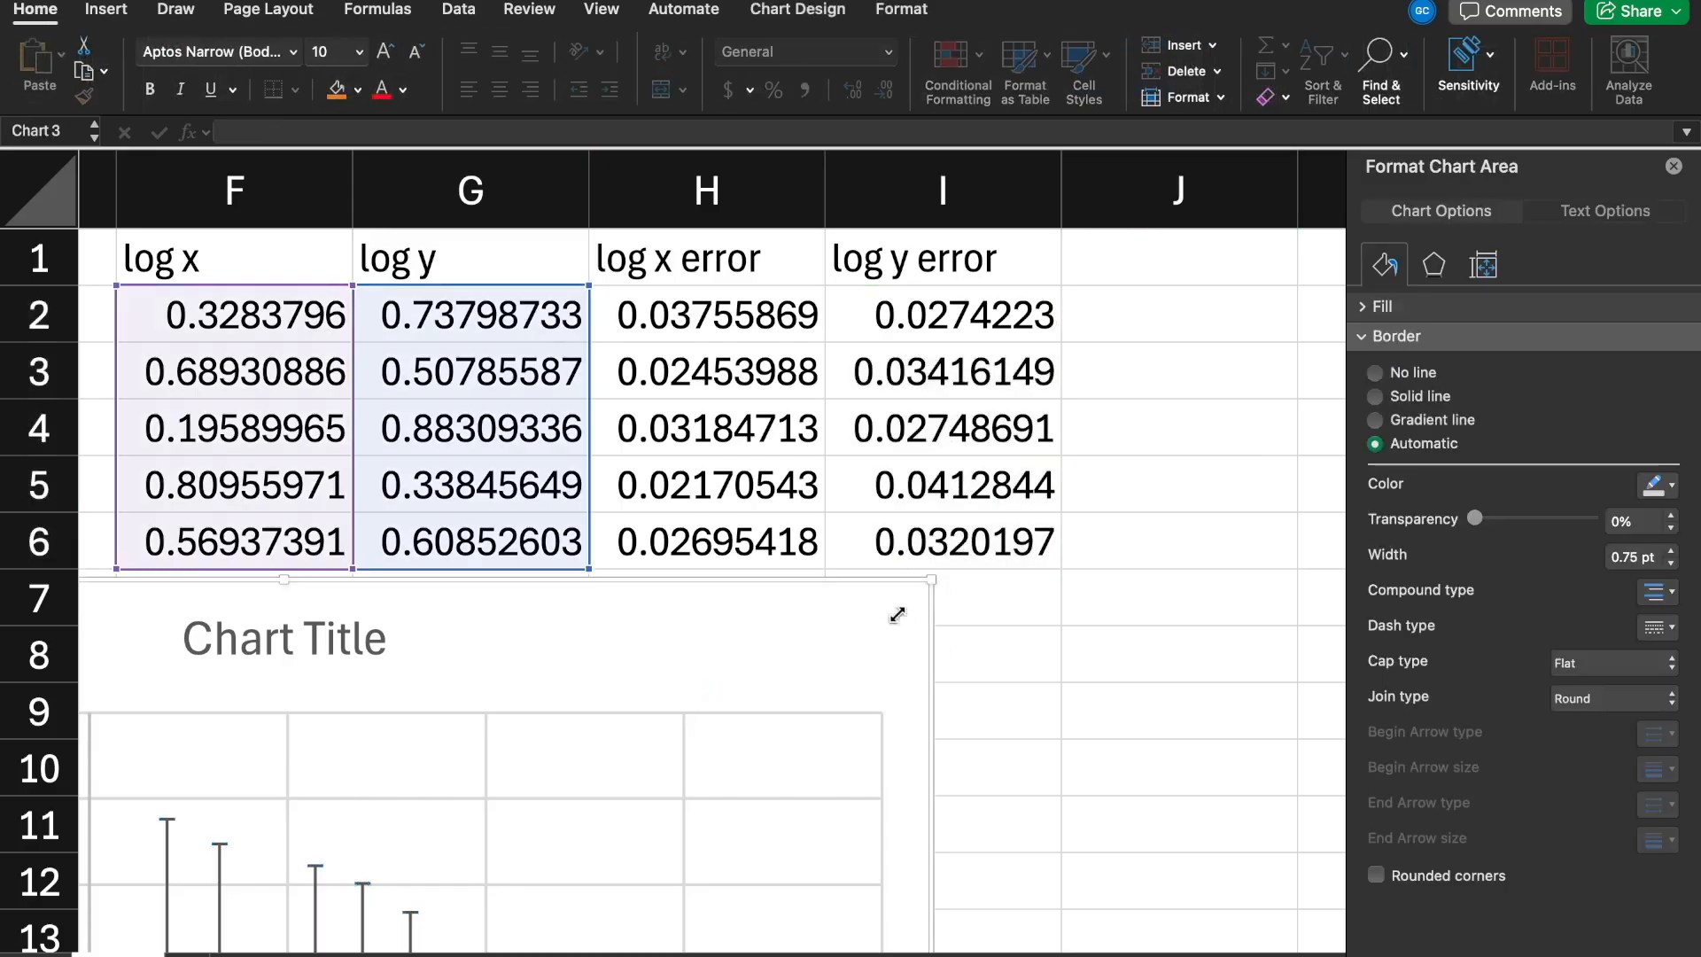
scroll(396, 747, "down", 1)
left_click(165, 792)
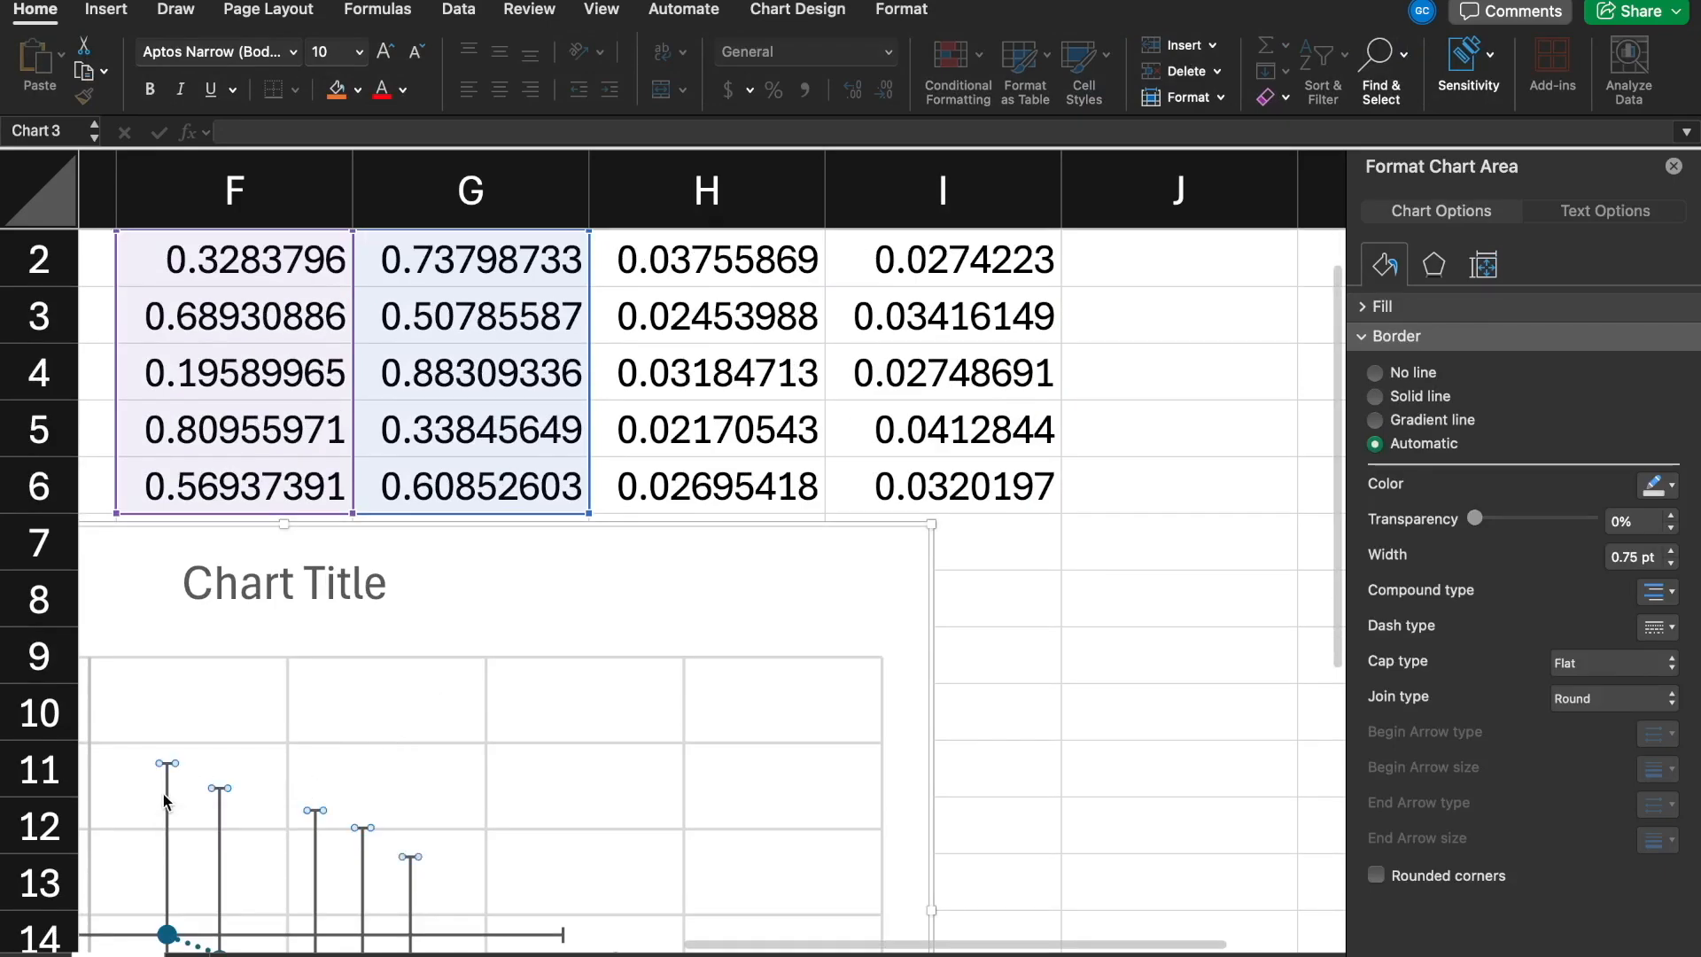
scroll(599, 759, "up", 1)
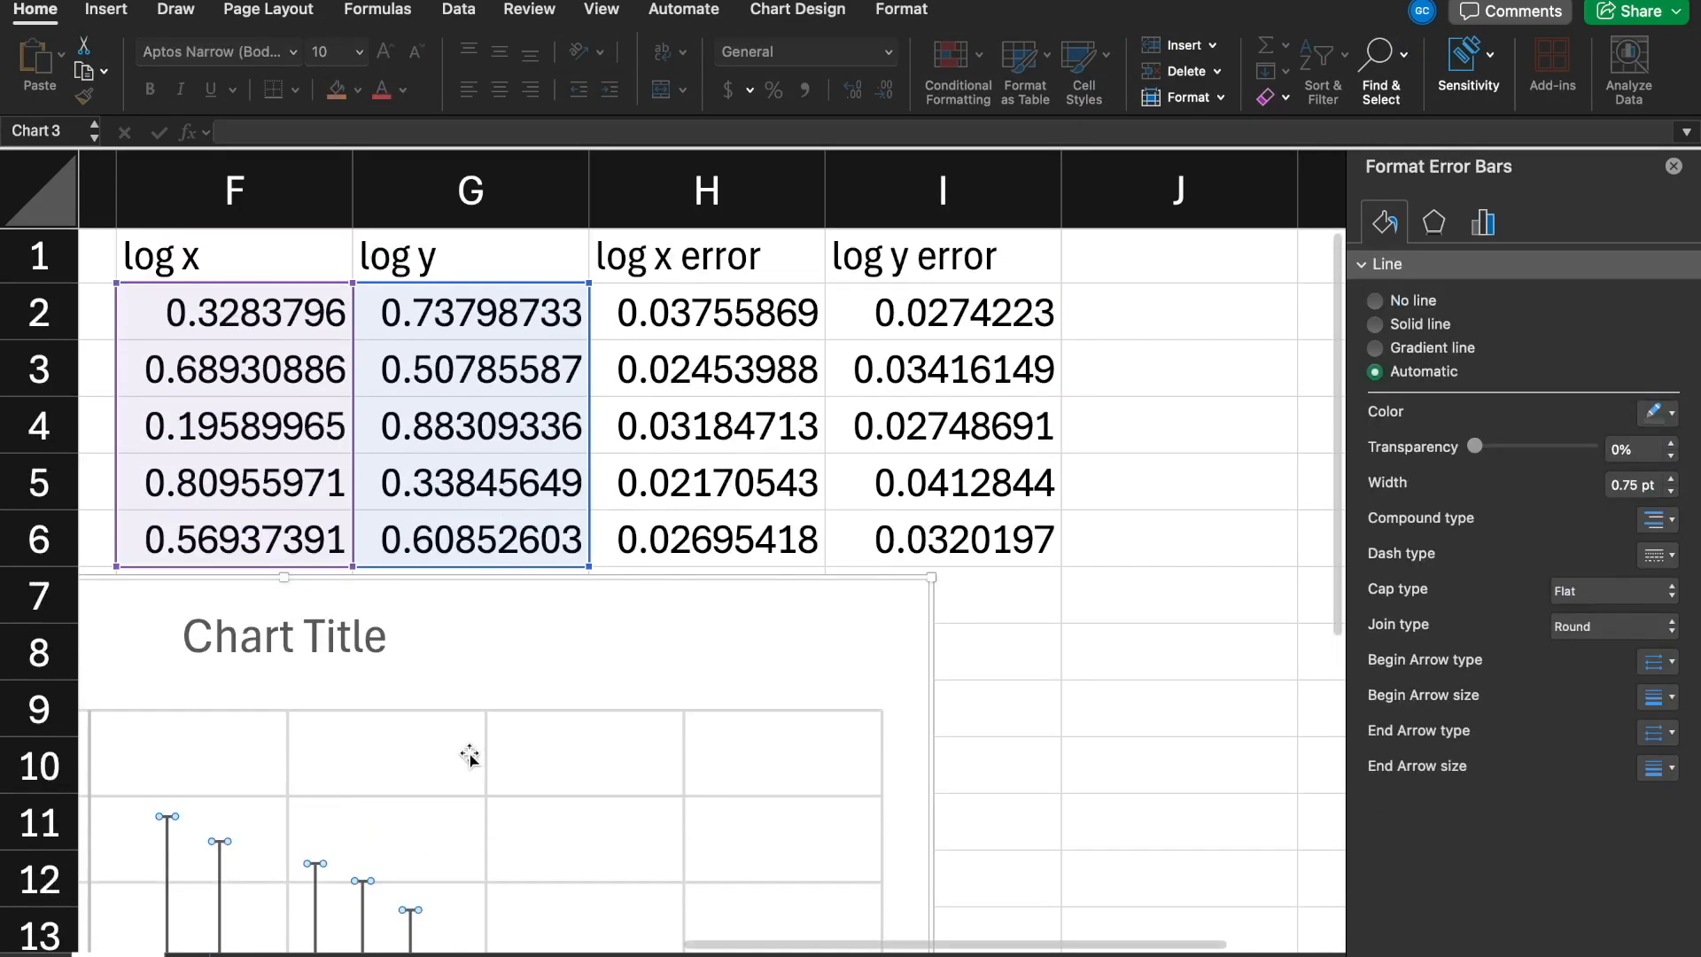
left_click(1482, 222)
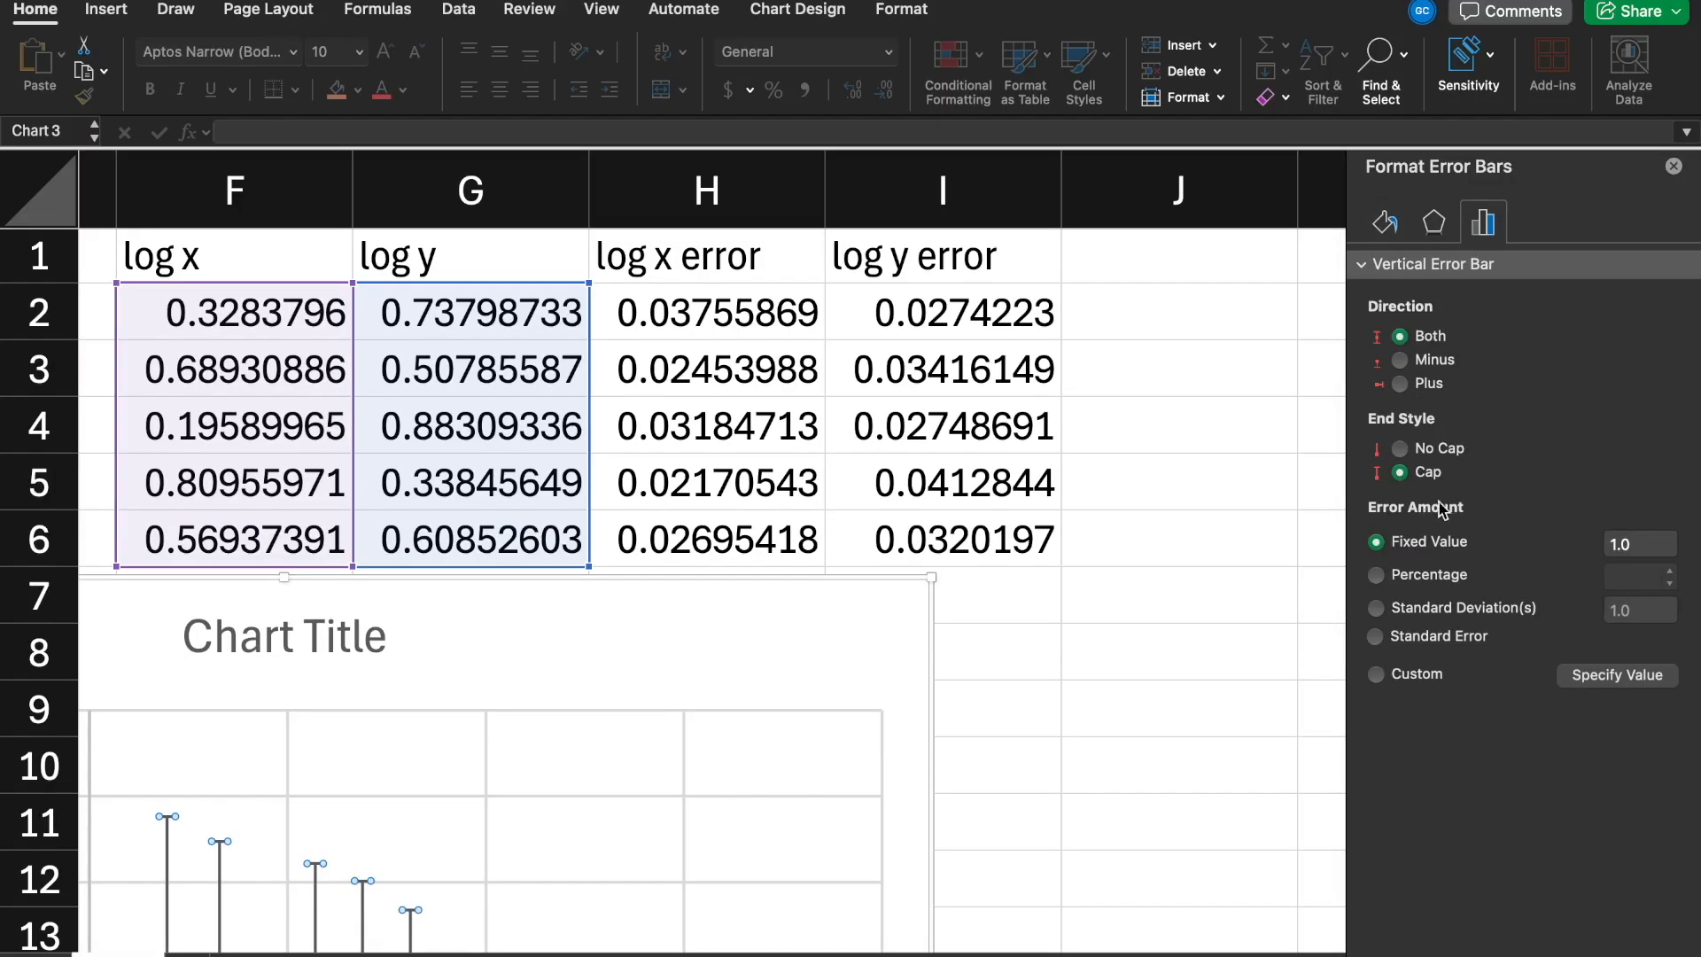
left_click(1376, 675)
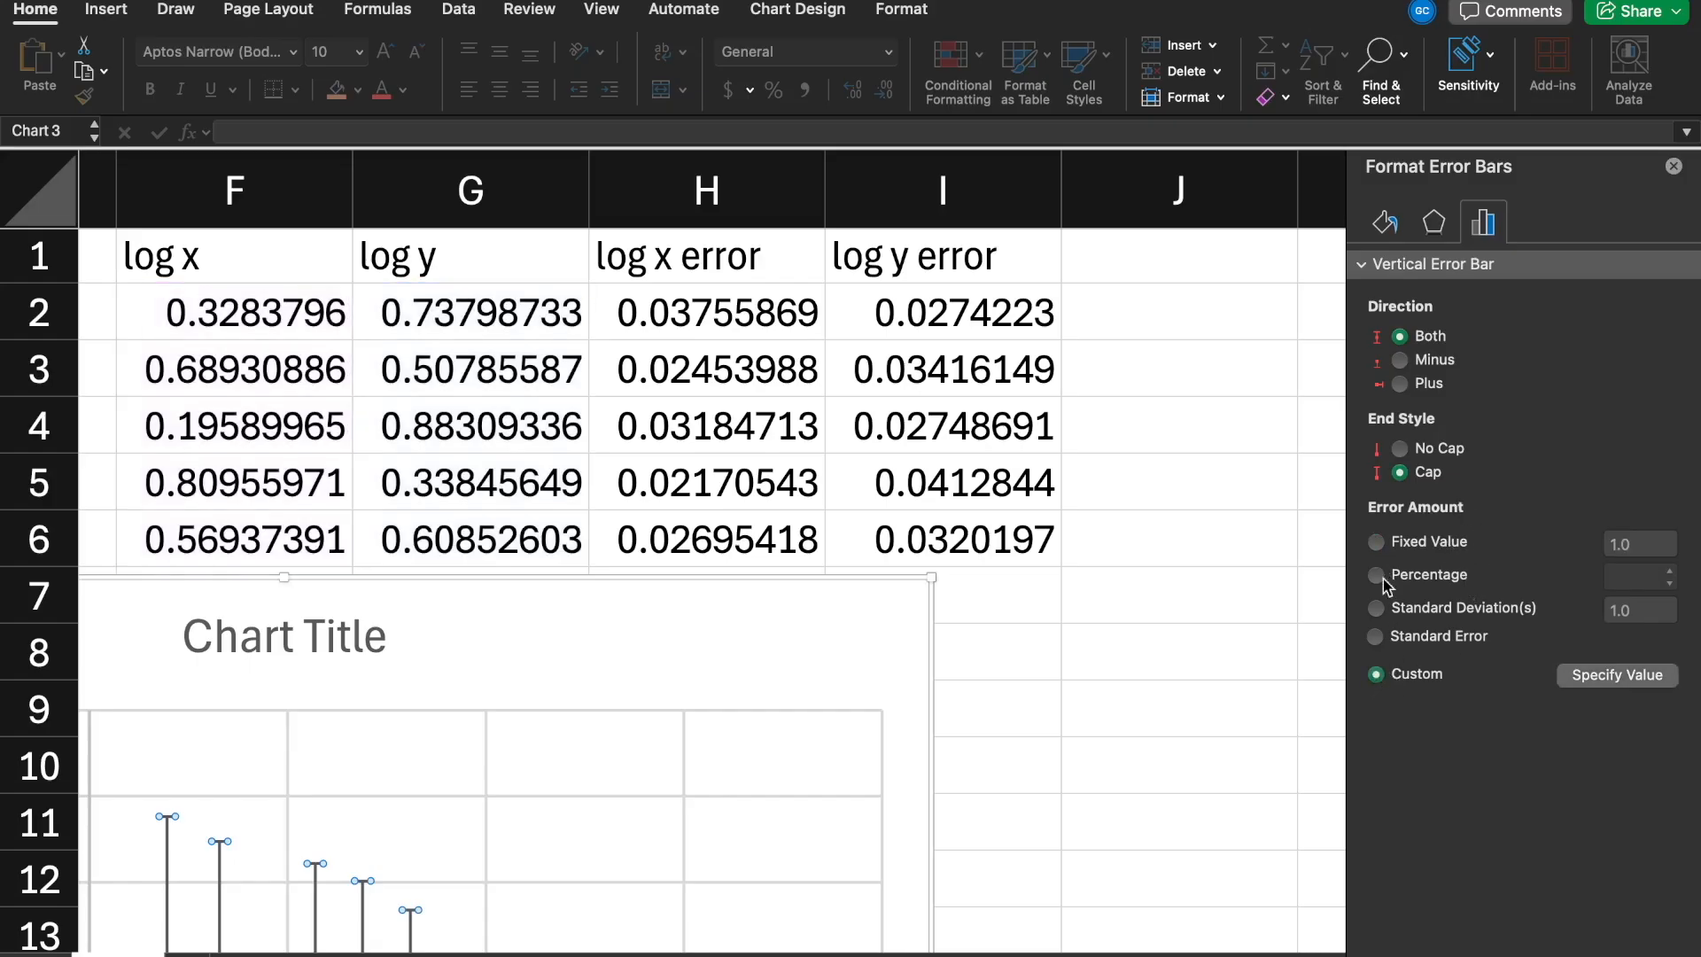
Specify the log y errors in I2:I6 as both the positive and negative error values of the vertical error bars
left_click(1600, 676)
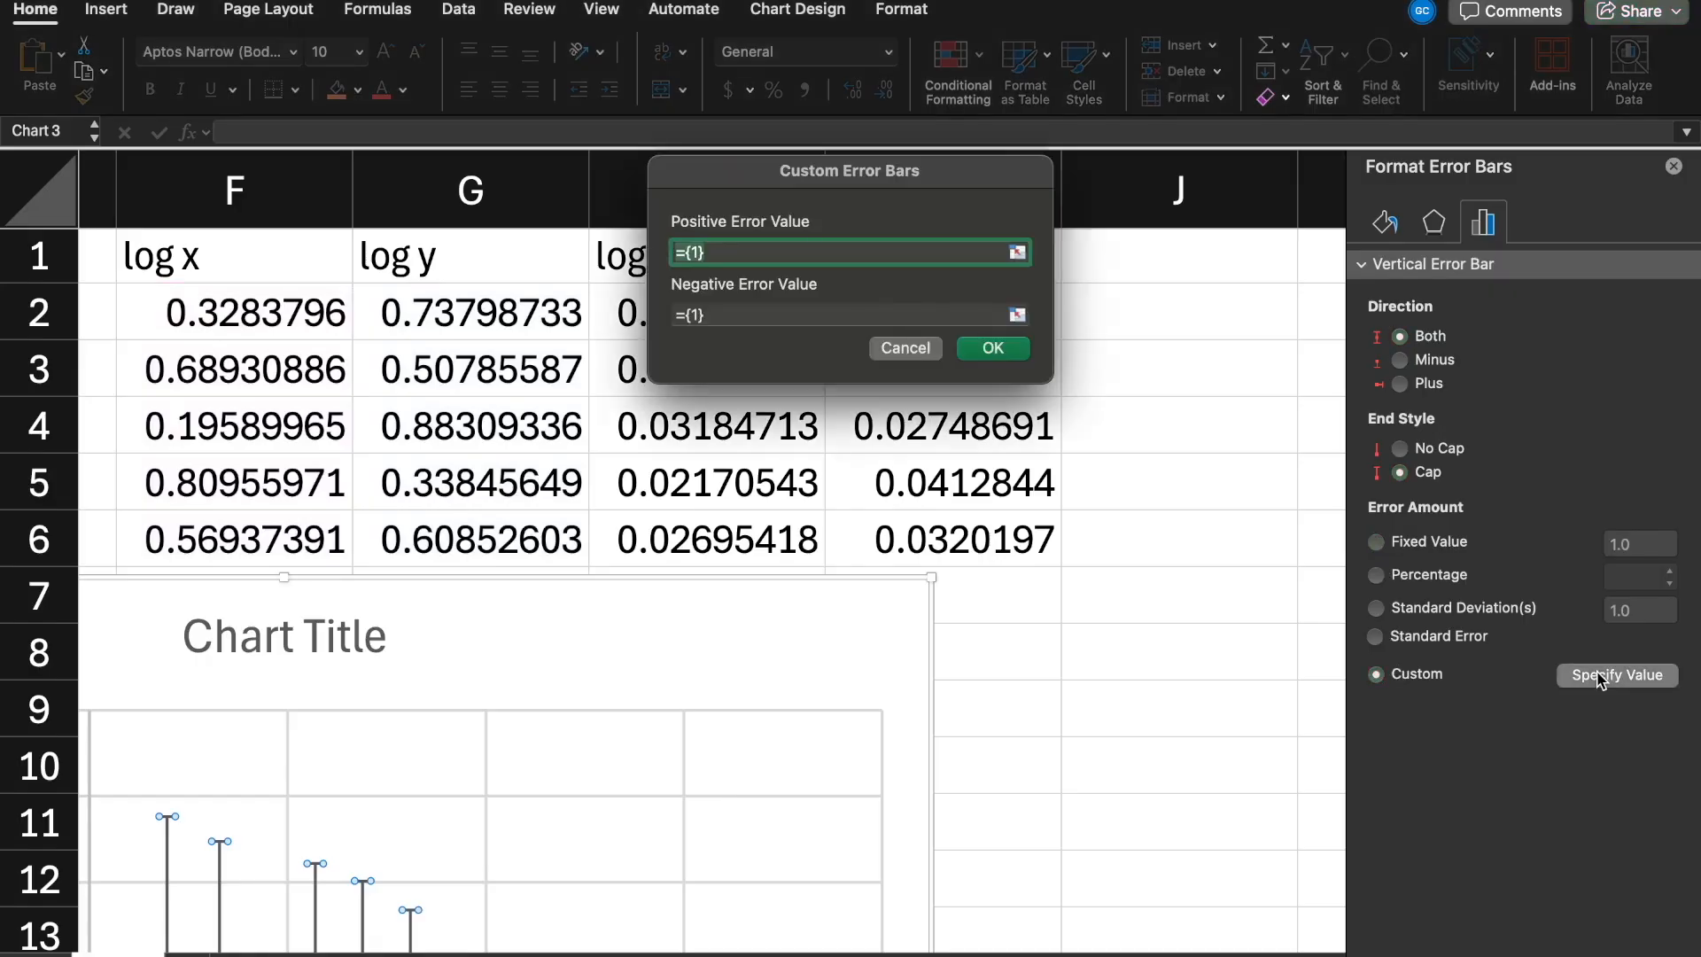
key("BackSpace")
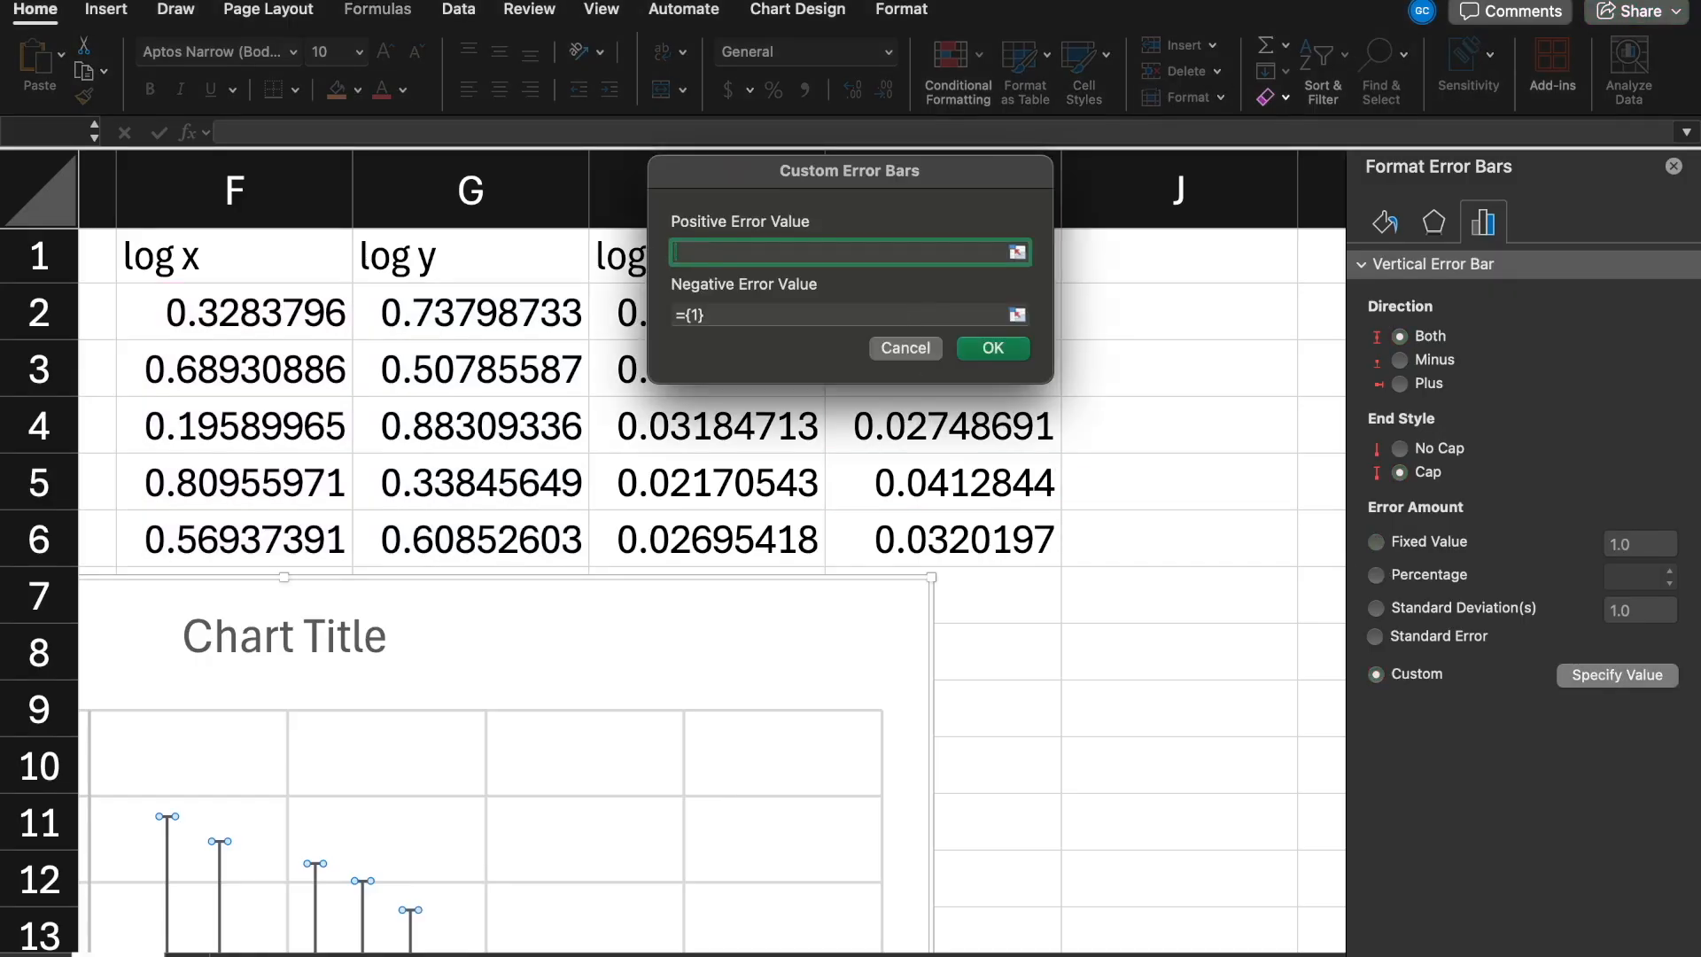
left_click_drag(737, 177, 1247, 311)
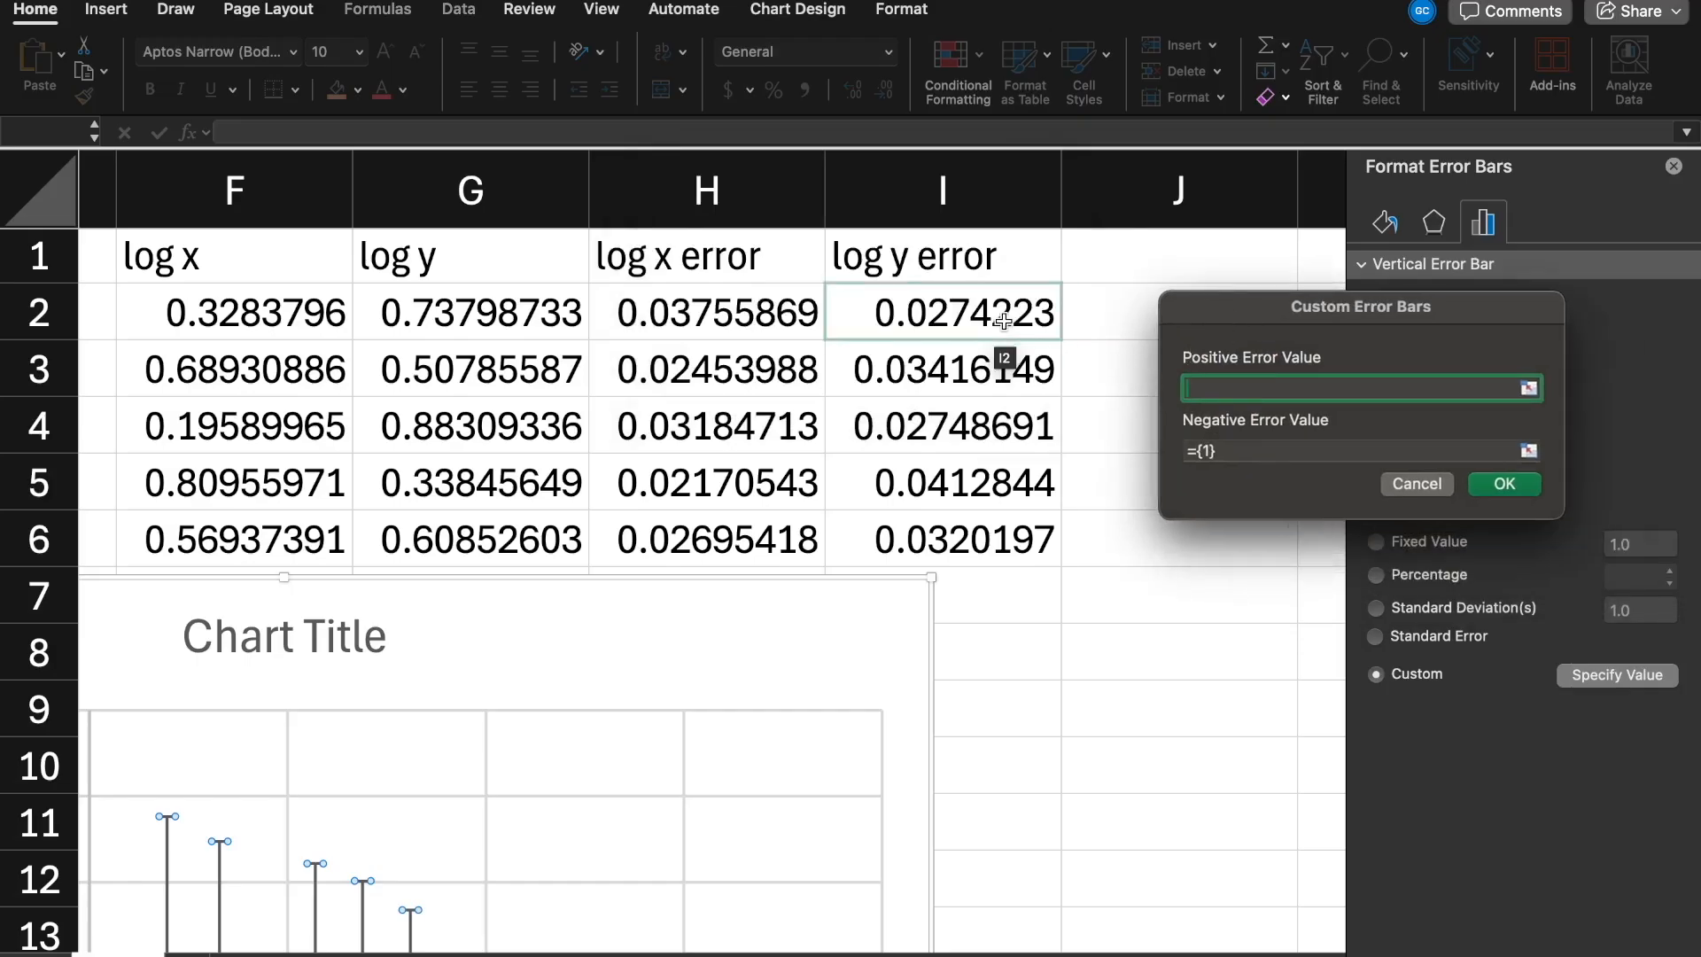
left_click_drag(997, 317, 1002, 541)
left_click(1185, 448)
key("BackSpace")
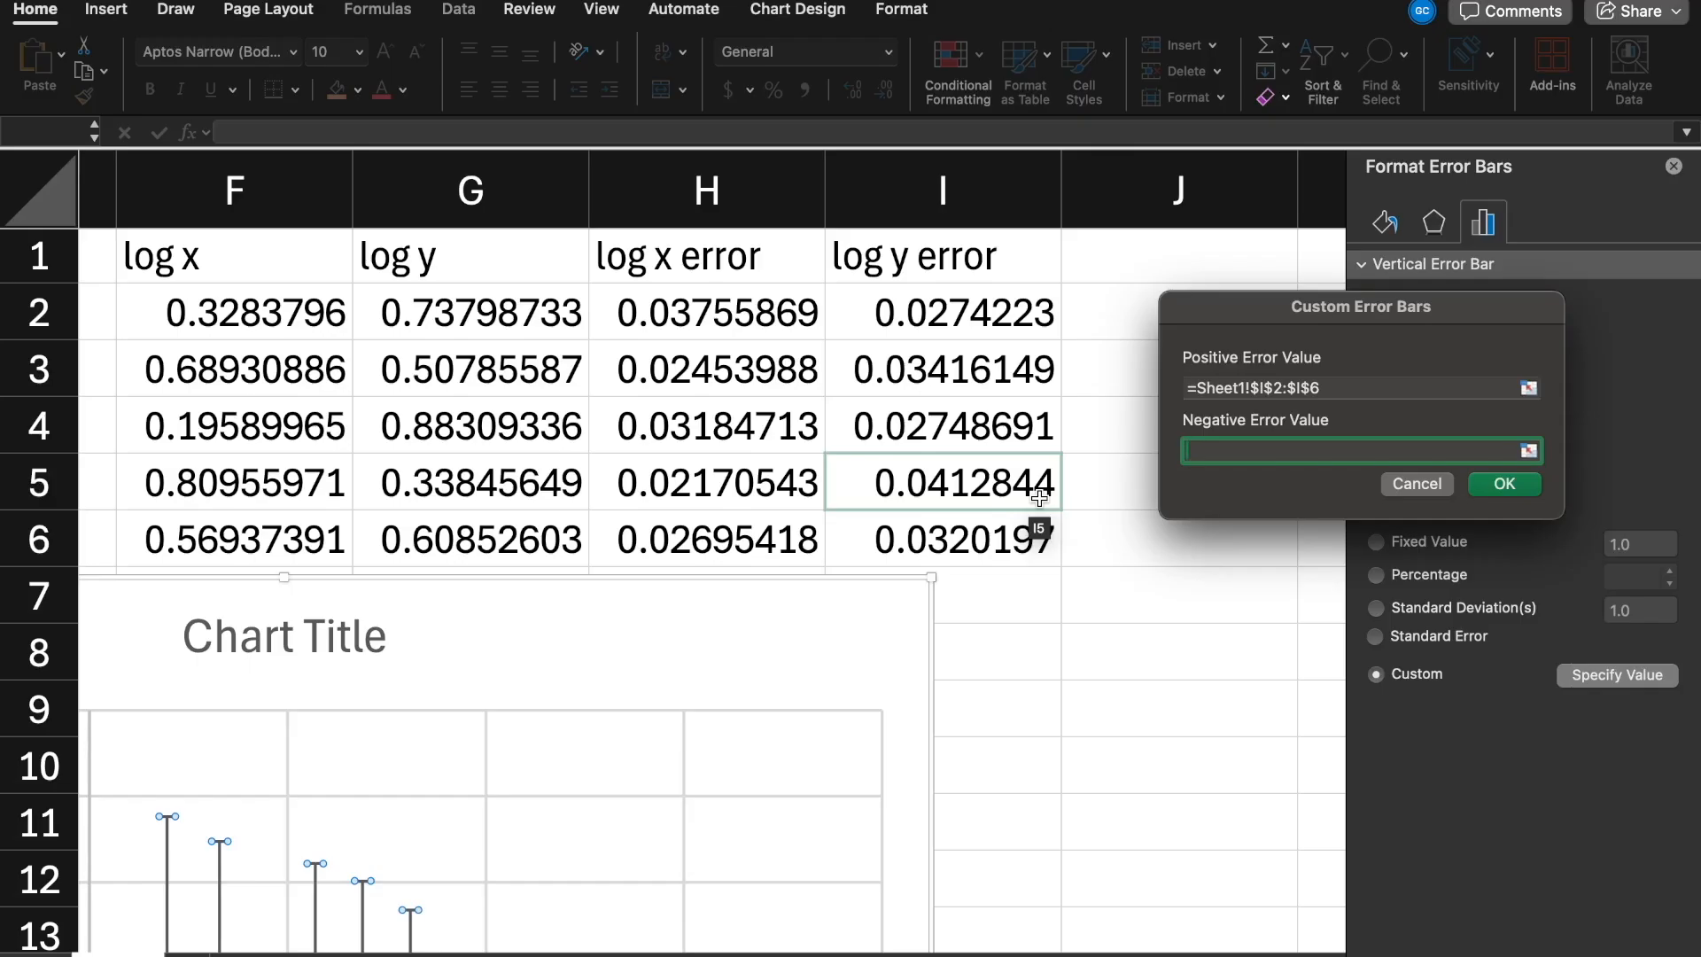
left_click_drag(998, 310, 1054, 563)
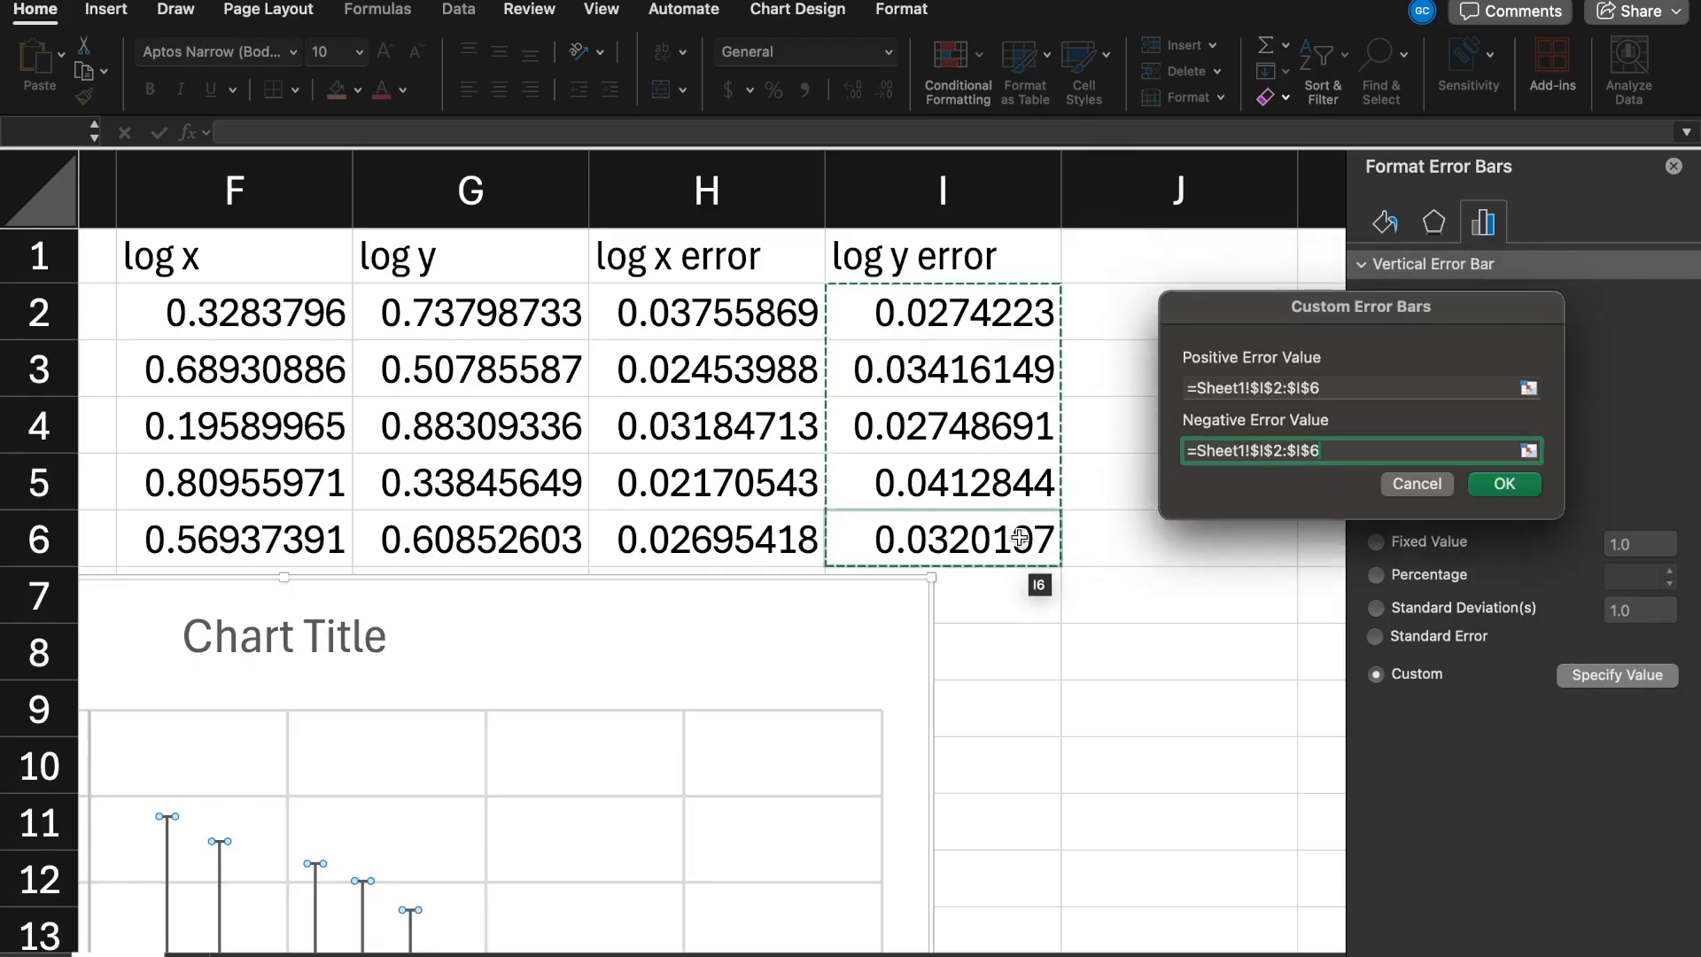
left_click(1515, 482)
Select the scatter chart's horizontal error bars and set their error amount to Custom
scroll(808, 568, "down", 2)
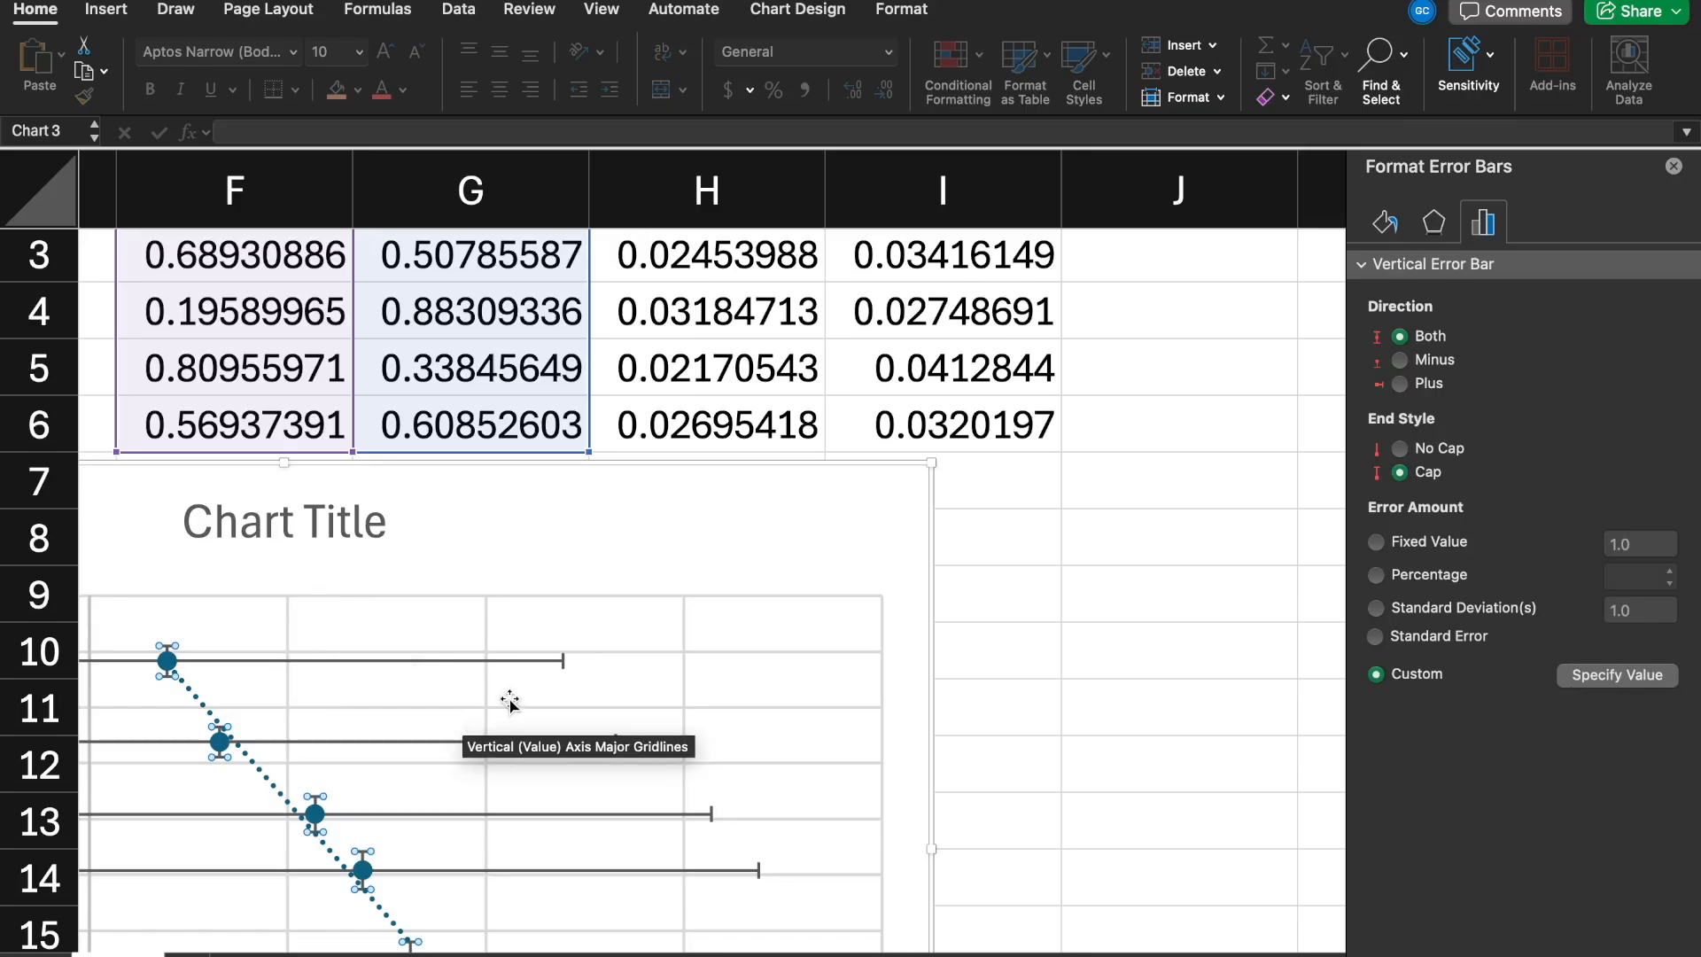
left_click(441, 744)
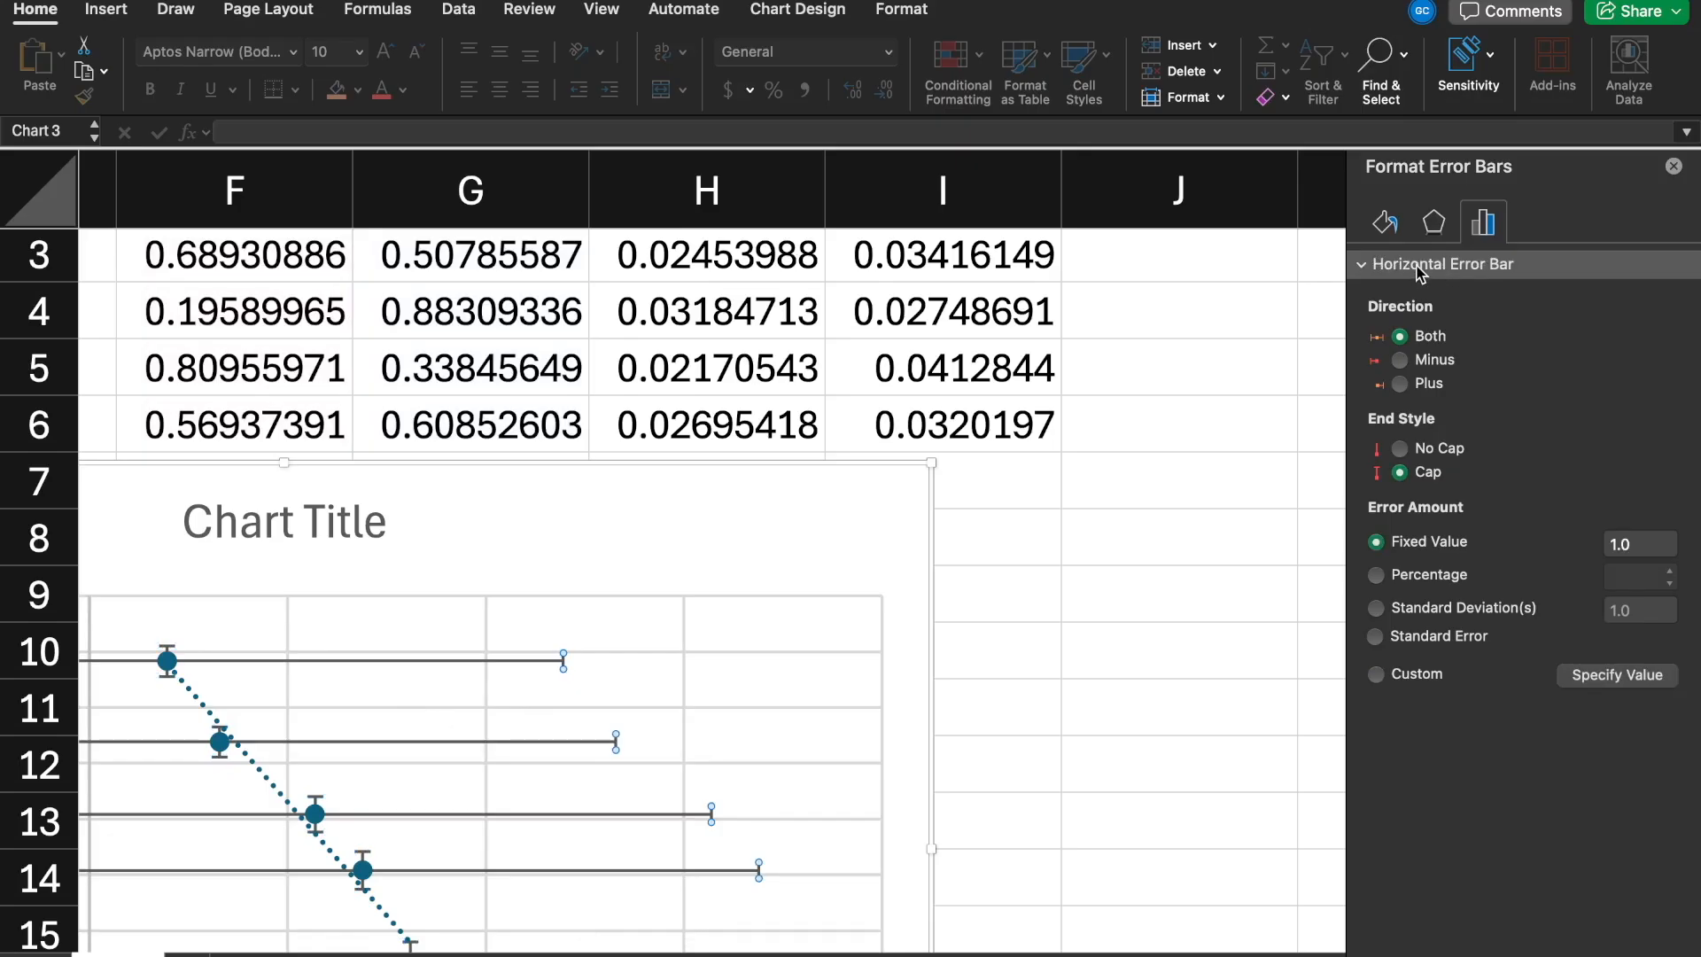
scroll(997, 571, "up", 1)
scroll(998, 570, "up", 2)
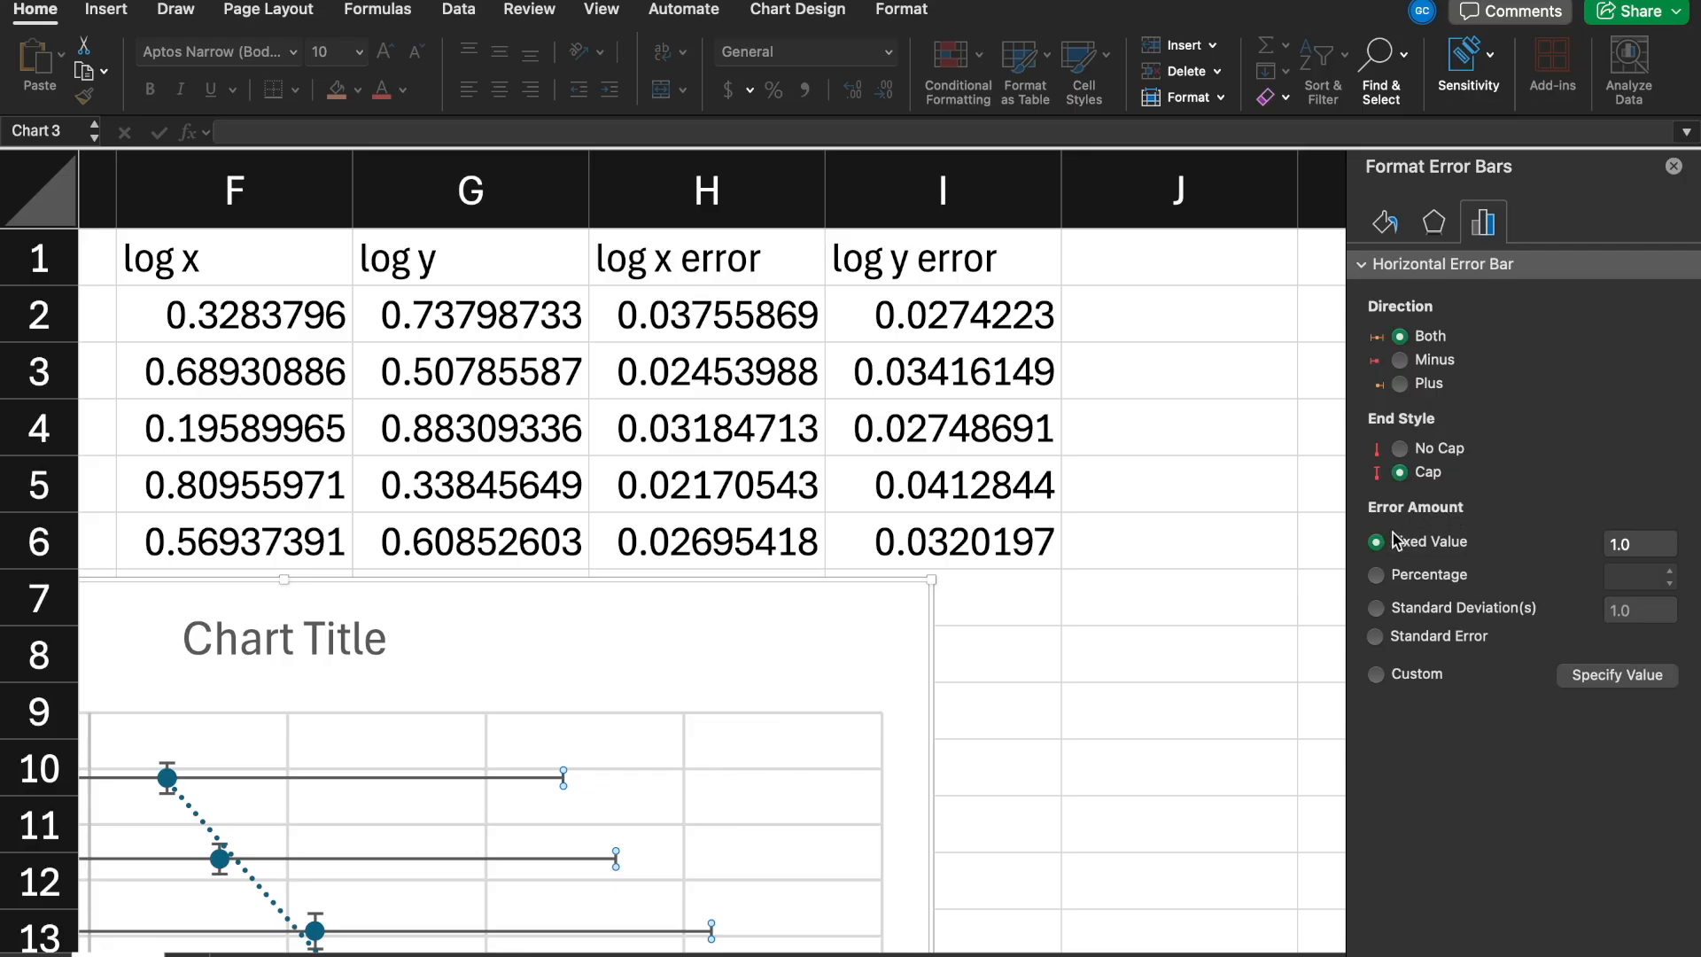
left_click(1377, 675)
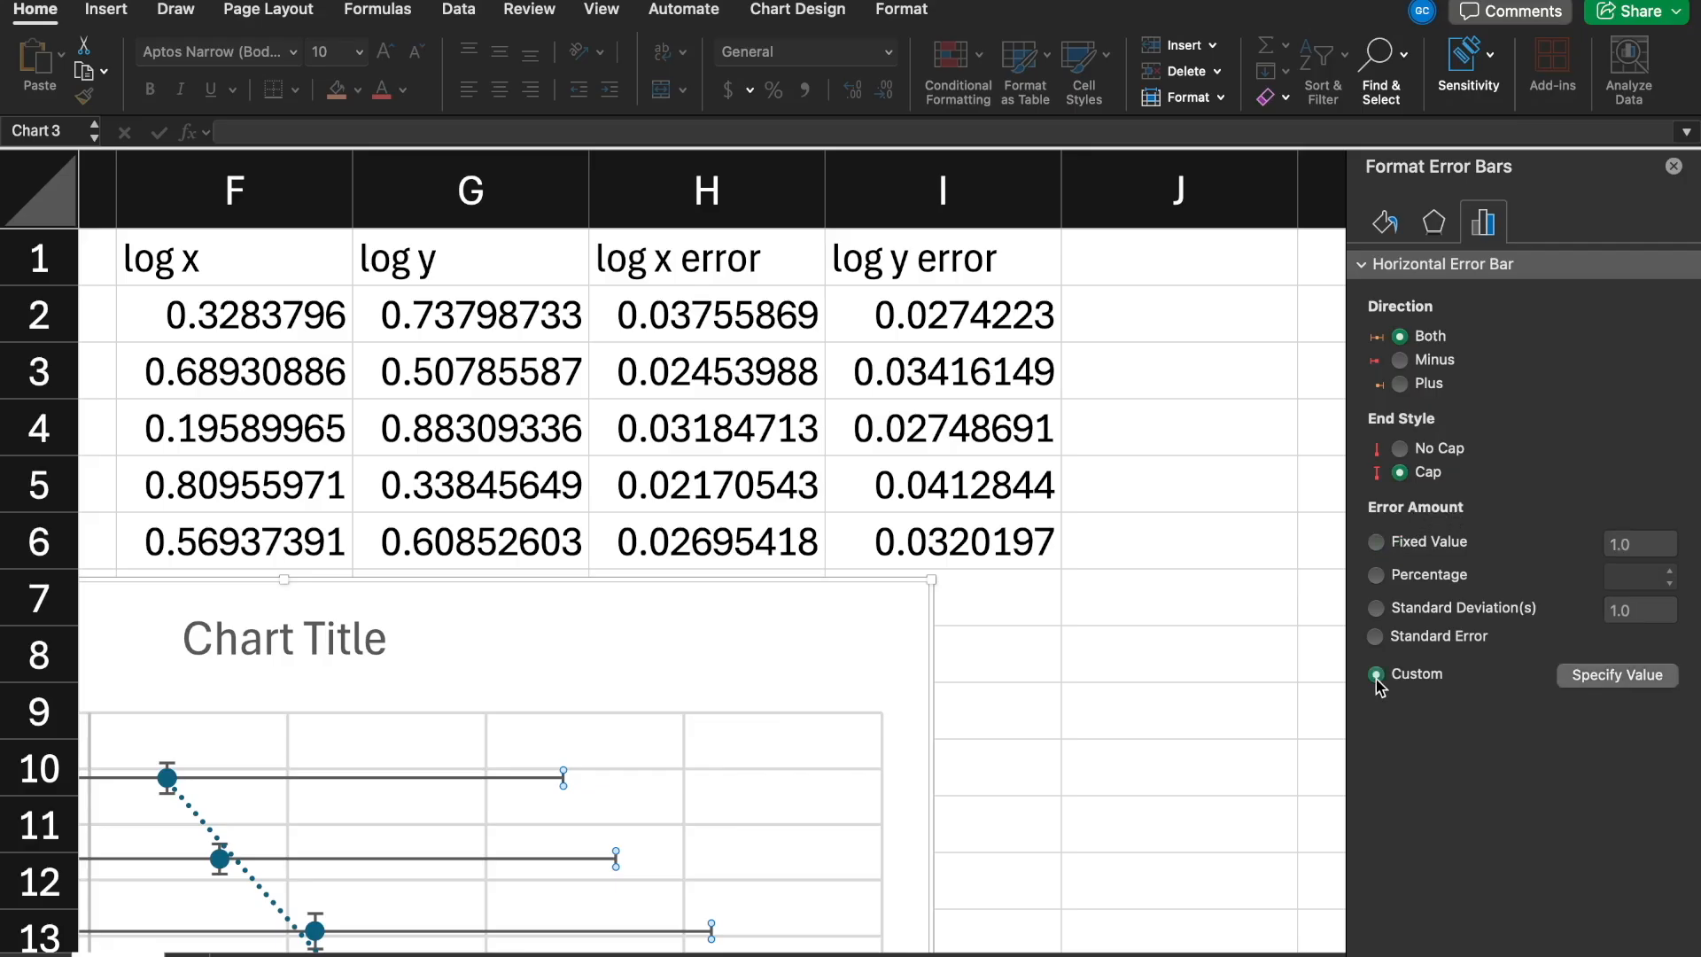
Specify the log x errors in H2:H6 as both the positive and negative error values of the horizontal error bars
left_click(1616, 675)
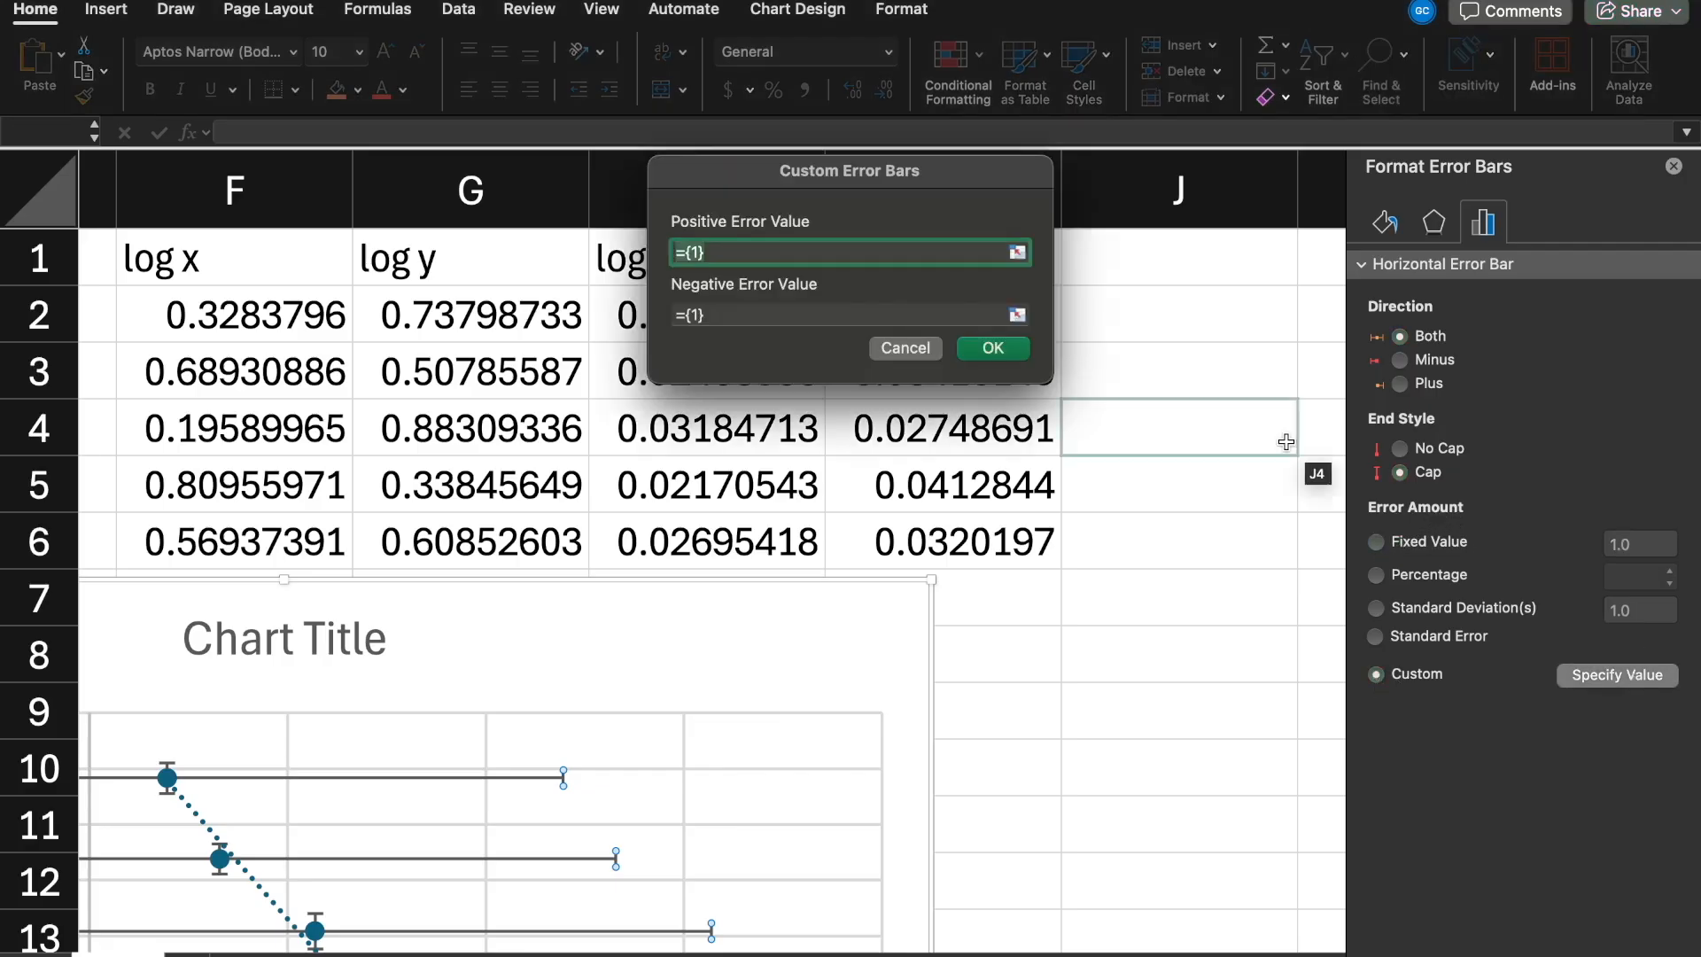
key("BackSpace")
left_click_drag(855, 173, 1286, 335)
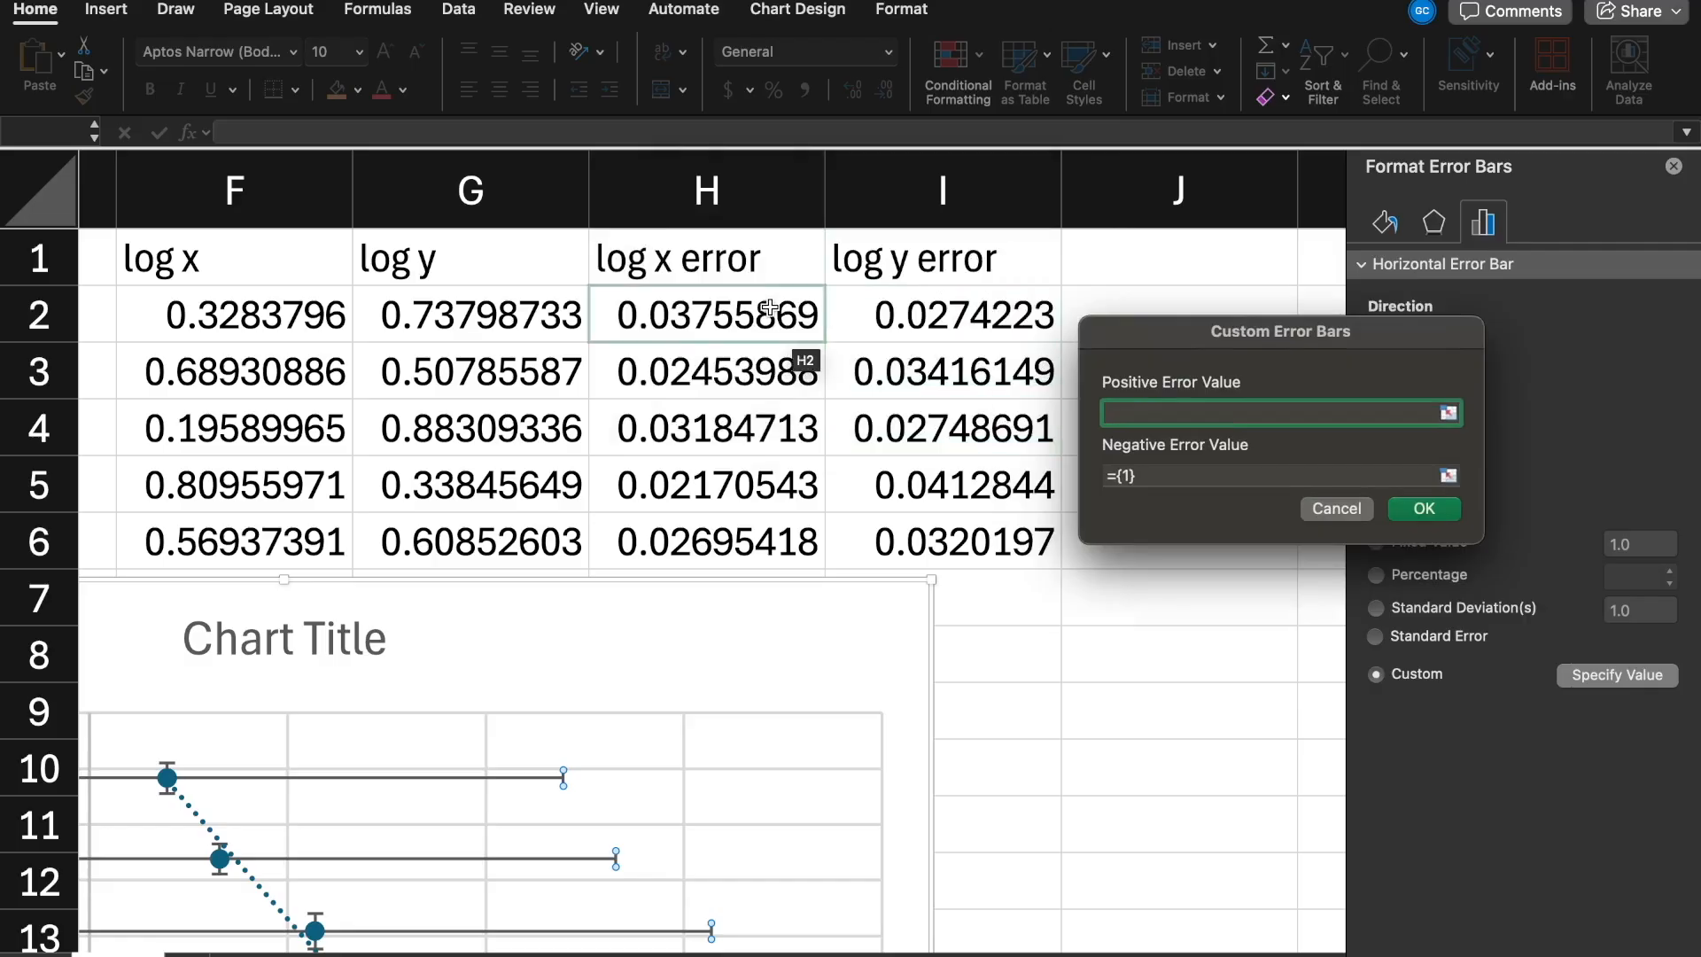
left_click_drag(760, 319, 767, 540)
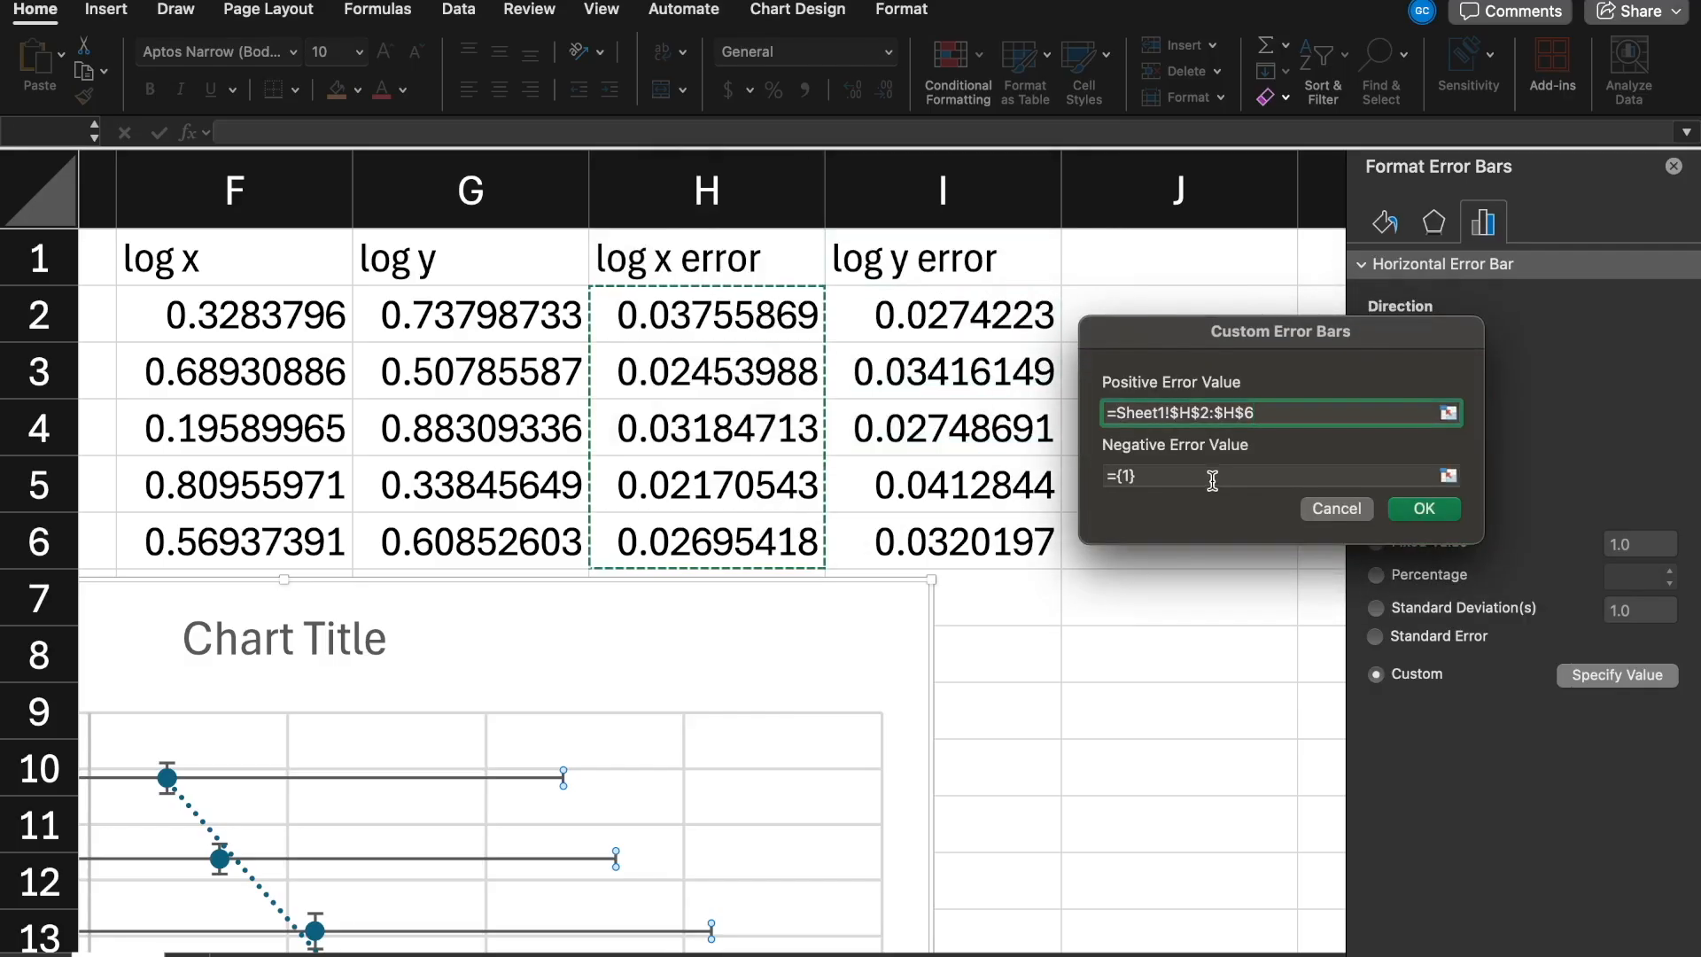
key("Tab")
key("BackSpace")
left_click_drag(764, 310, 765, 540)
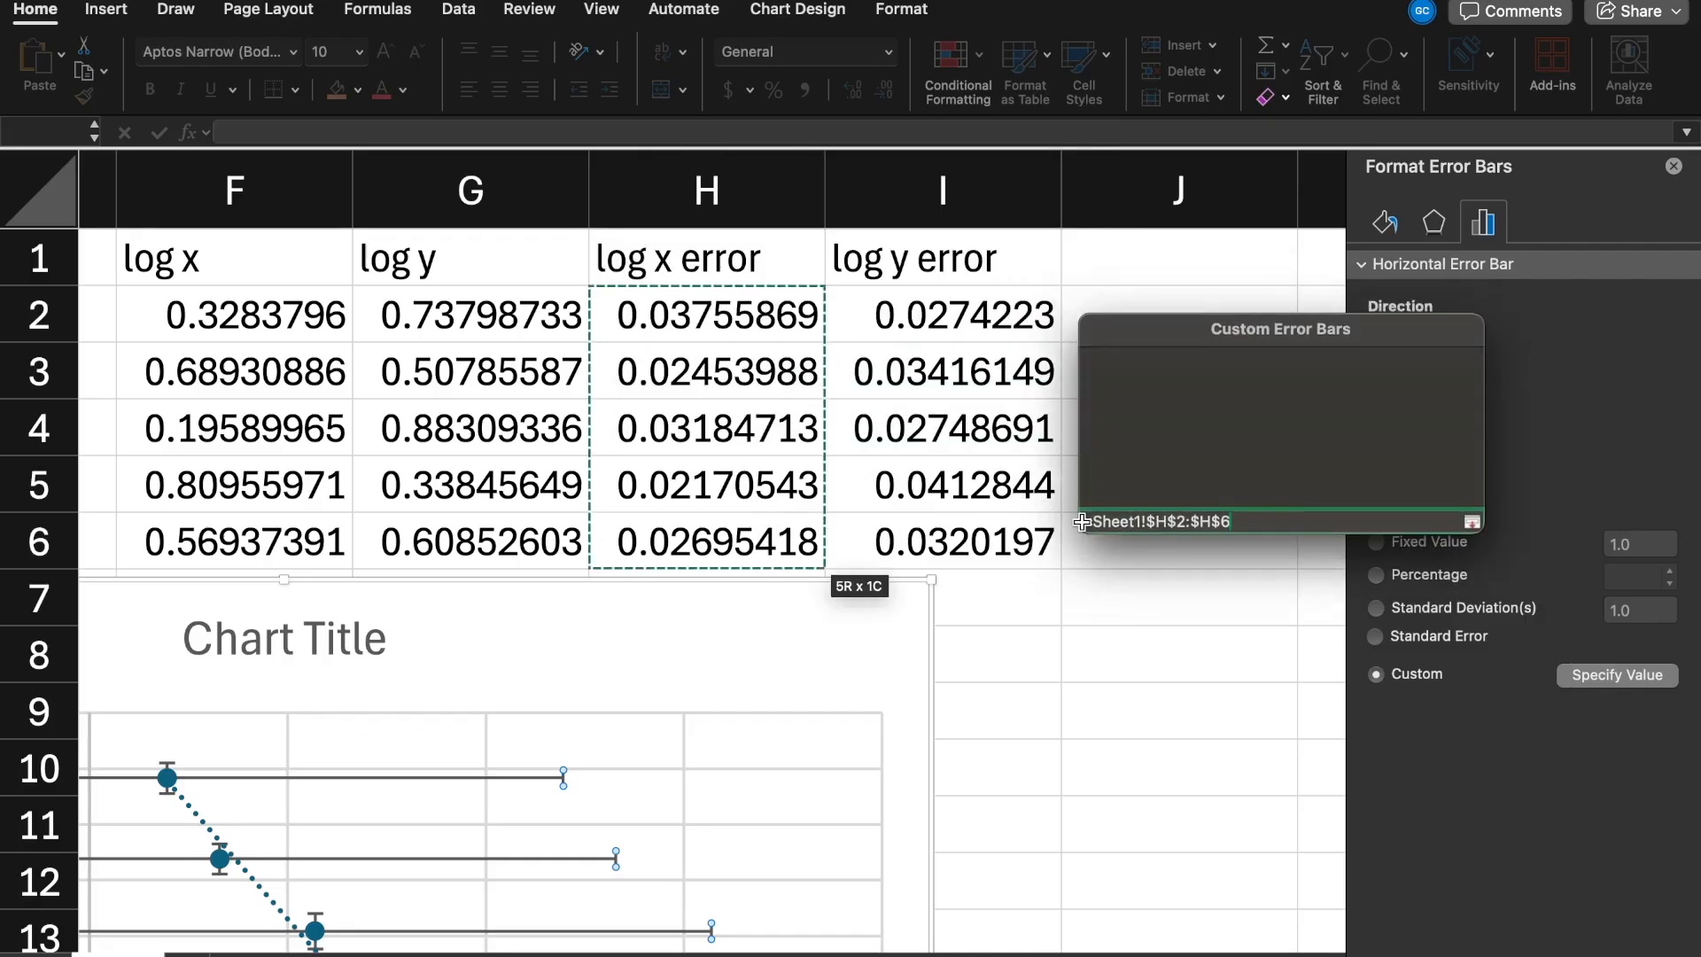
left_click(1421, 512)
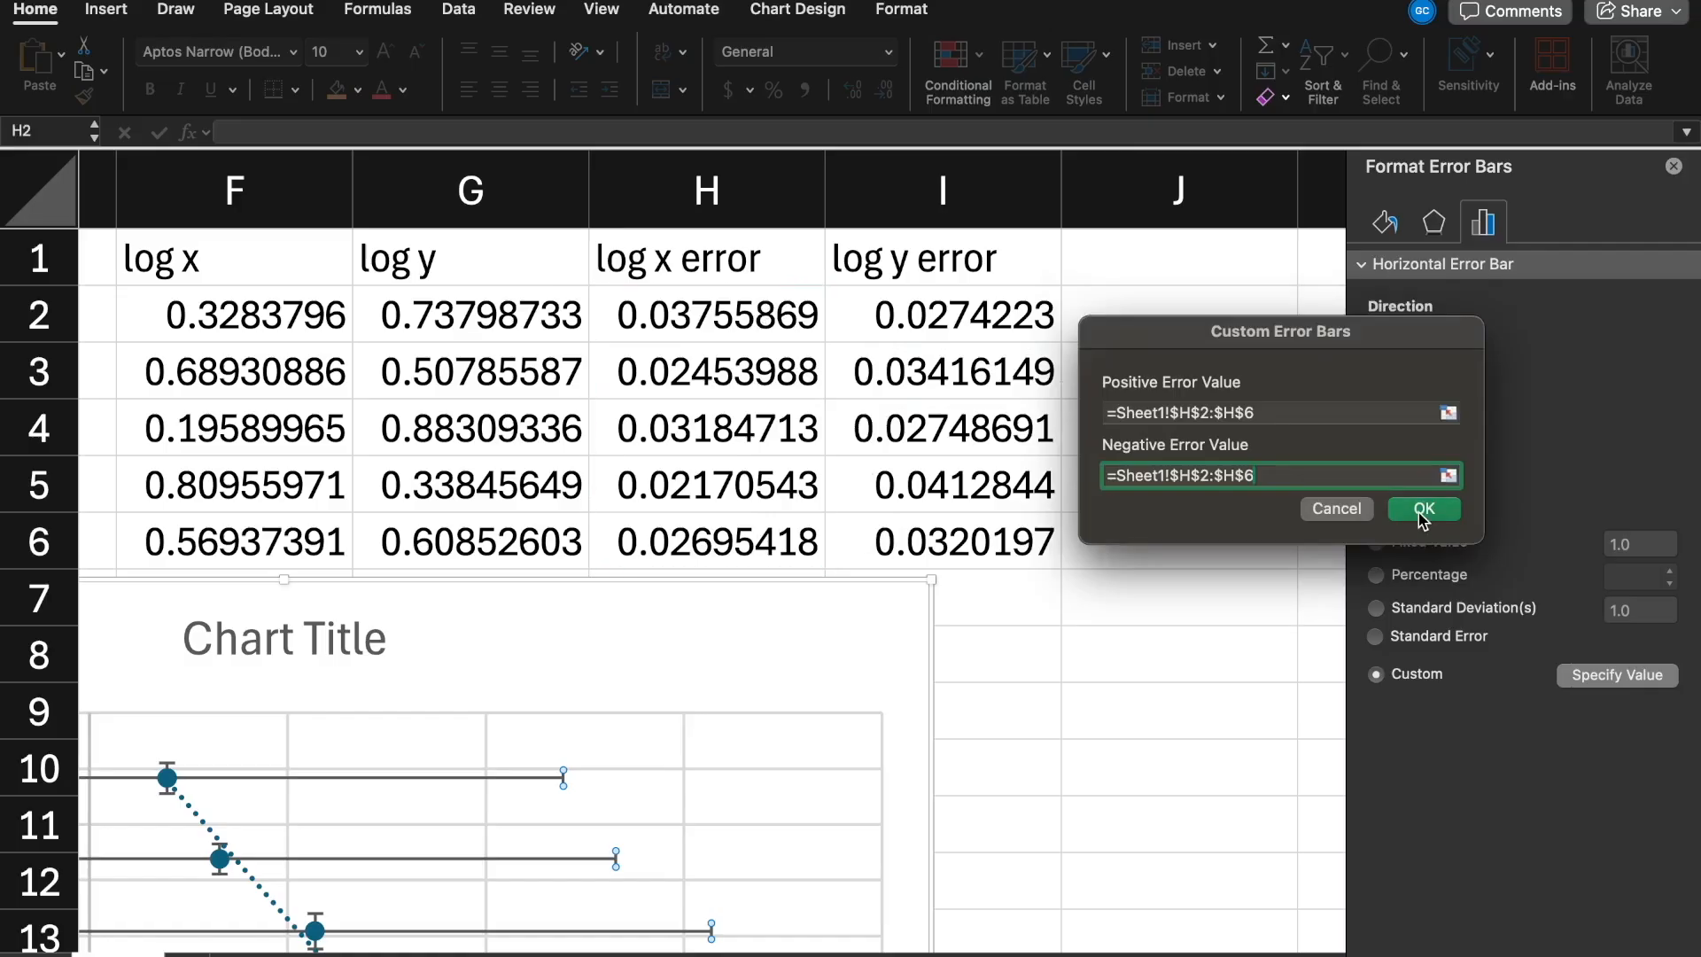
Close the error bar formatting options and examine the whole scatter chart with its error bars, trendline and equation
scroll(705, 574, "down", 3)
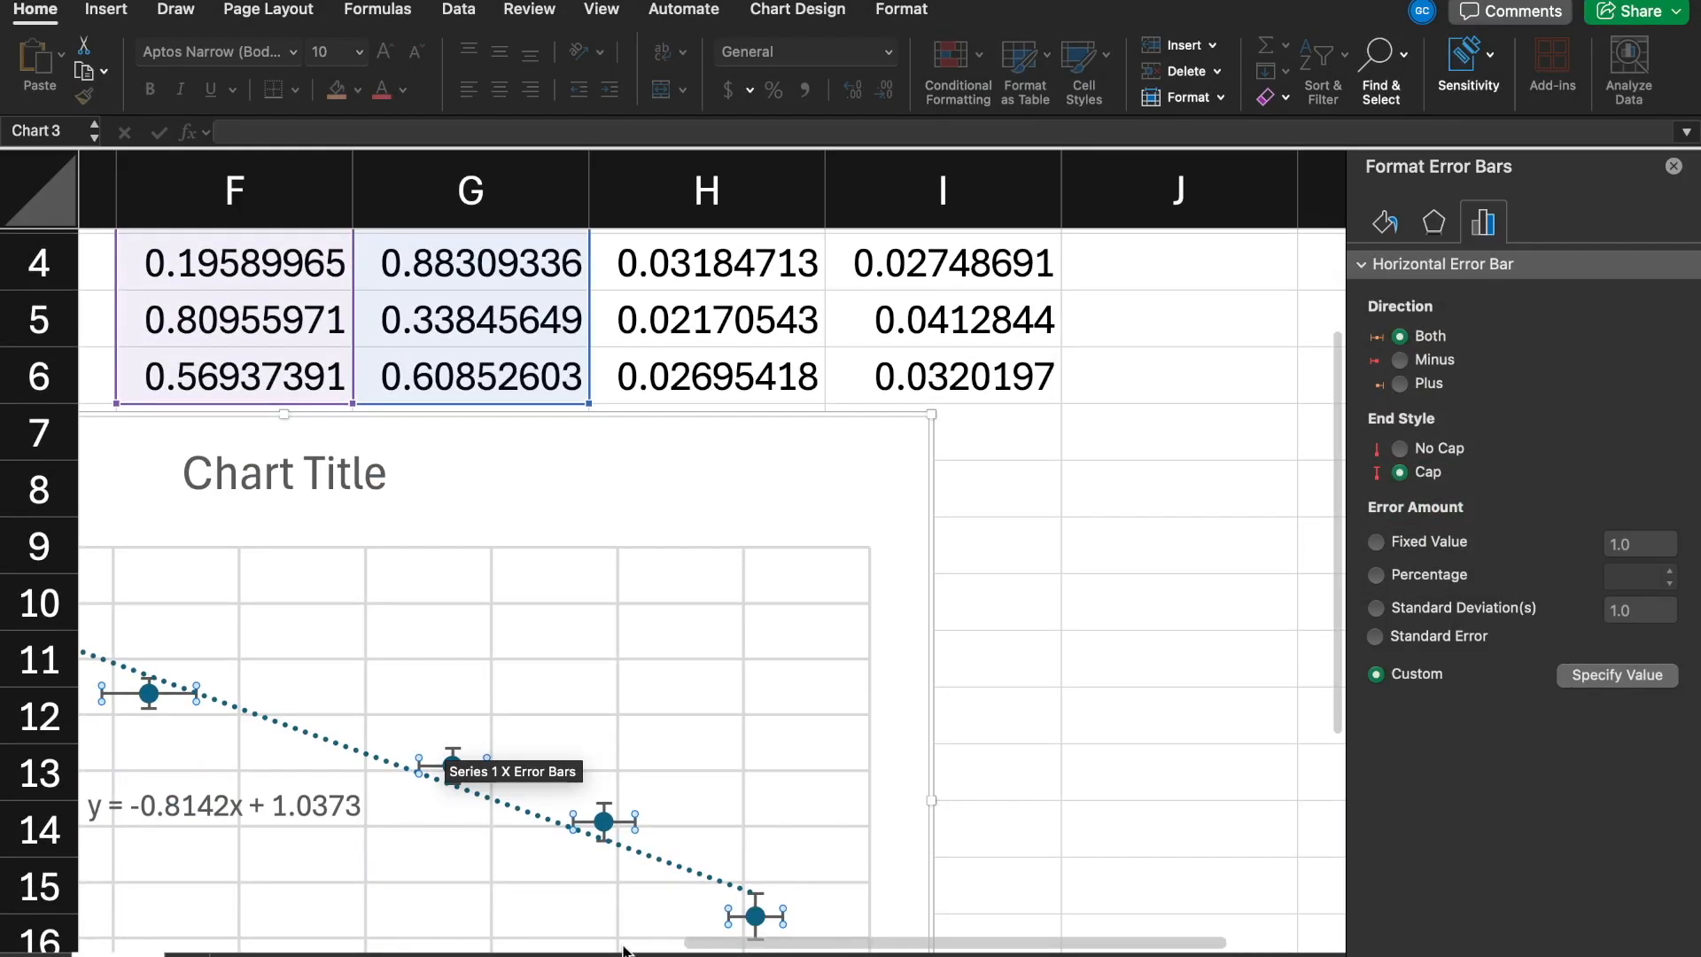
scroll(624, 948, "left", 5)
scroll(695, 806, "down", 2)
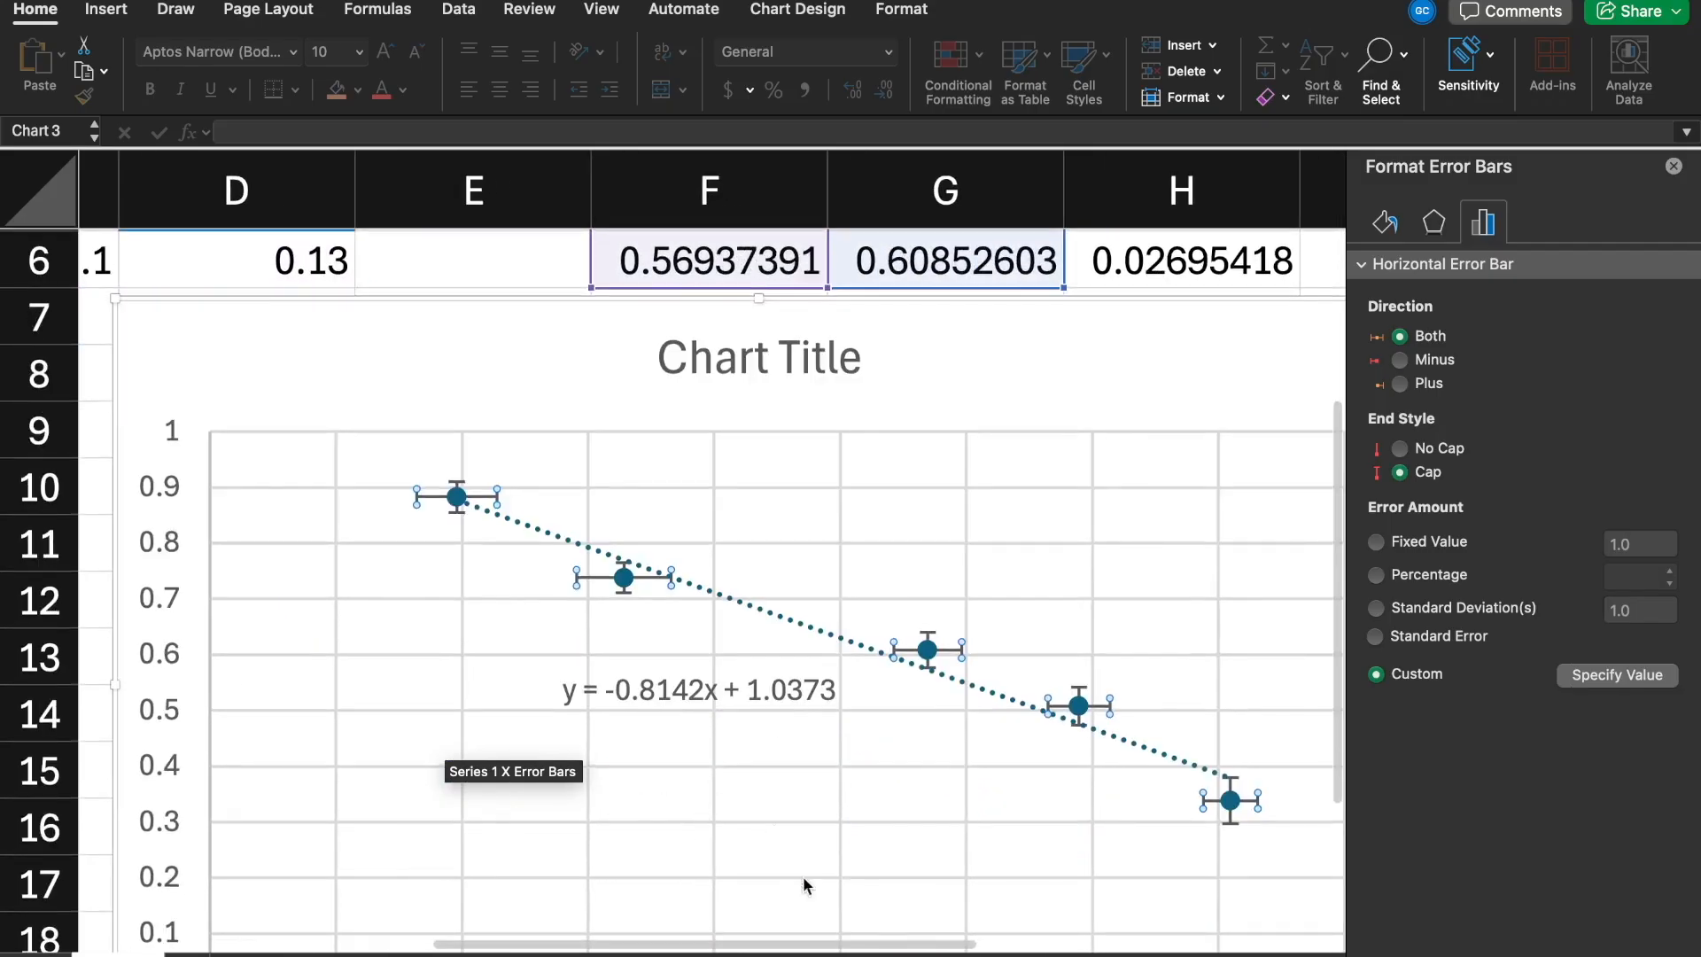
scroll(850, 842, "down", 1)
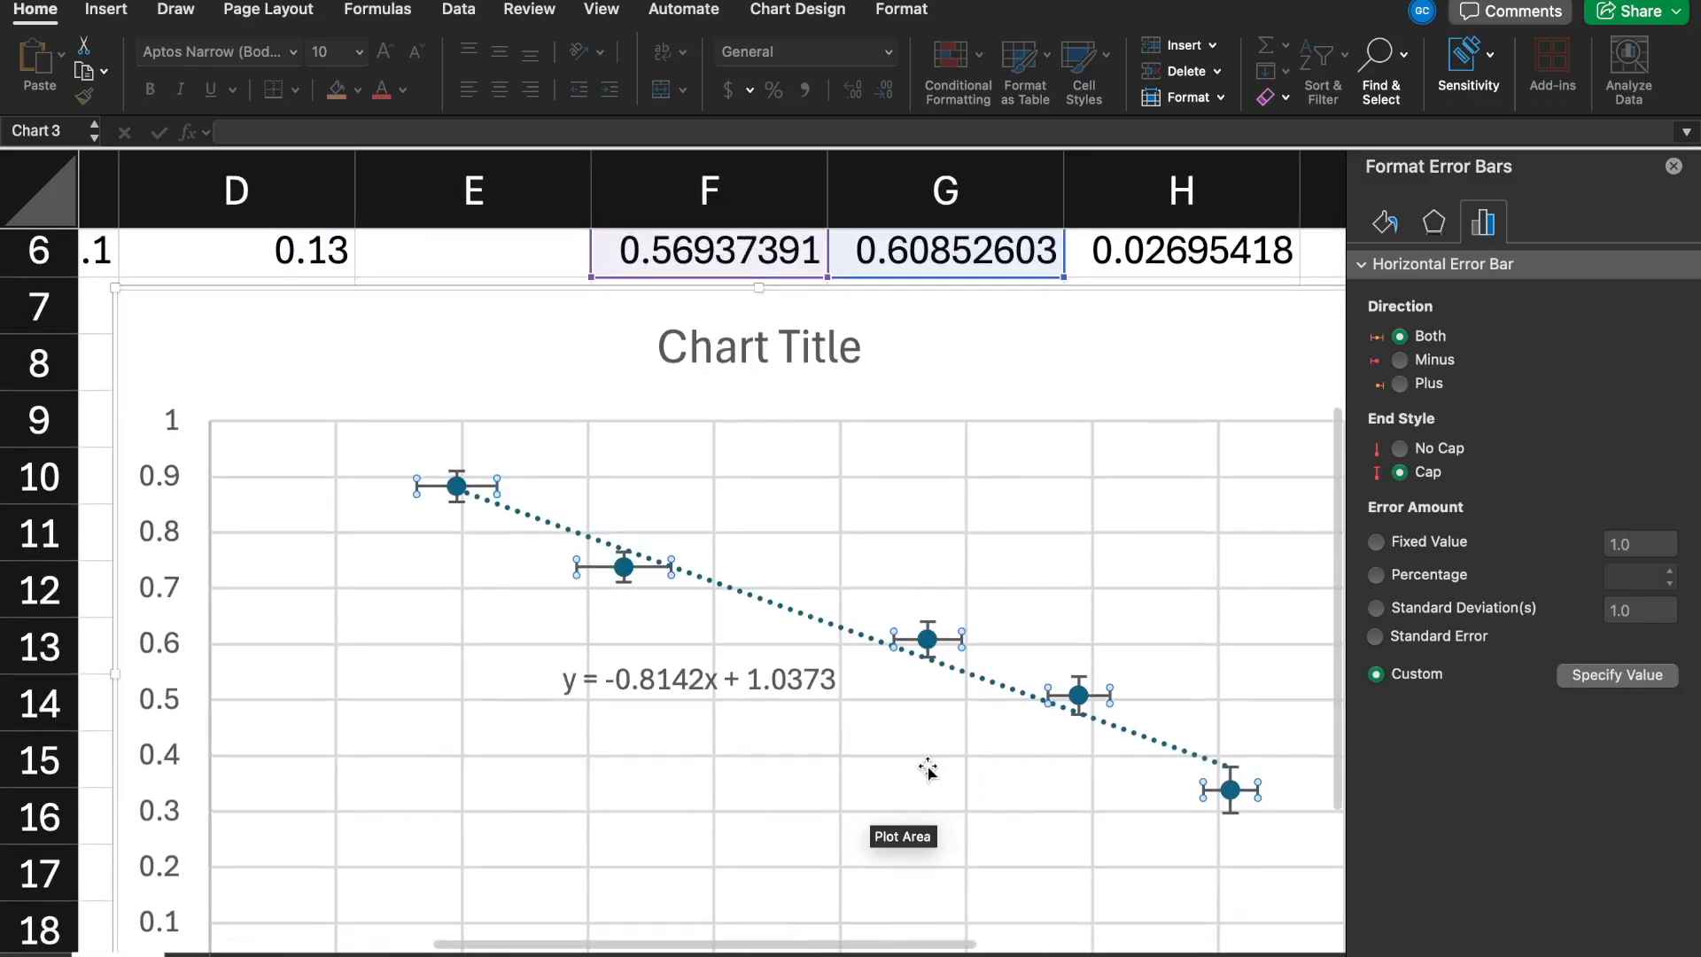
left_click(1674, 169)
scroll(848, 839, "down", 2)
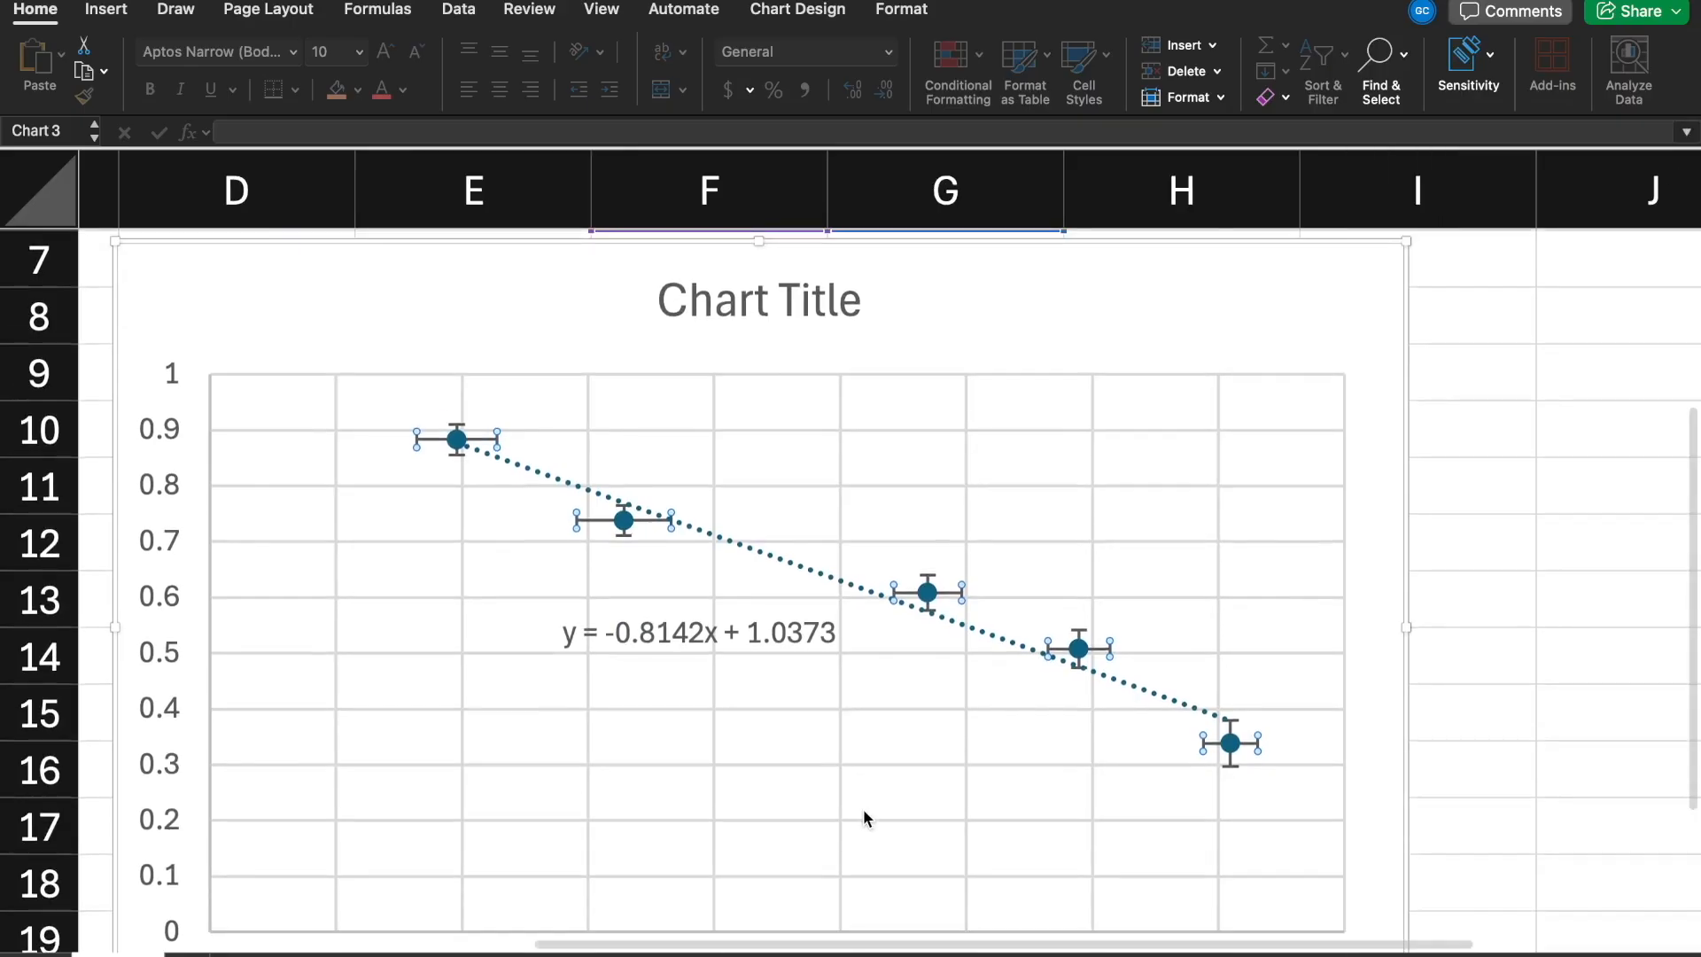
scroll(862, 791, "down", 1)
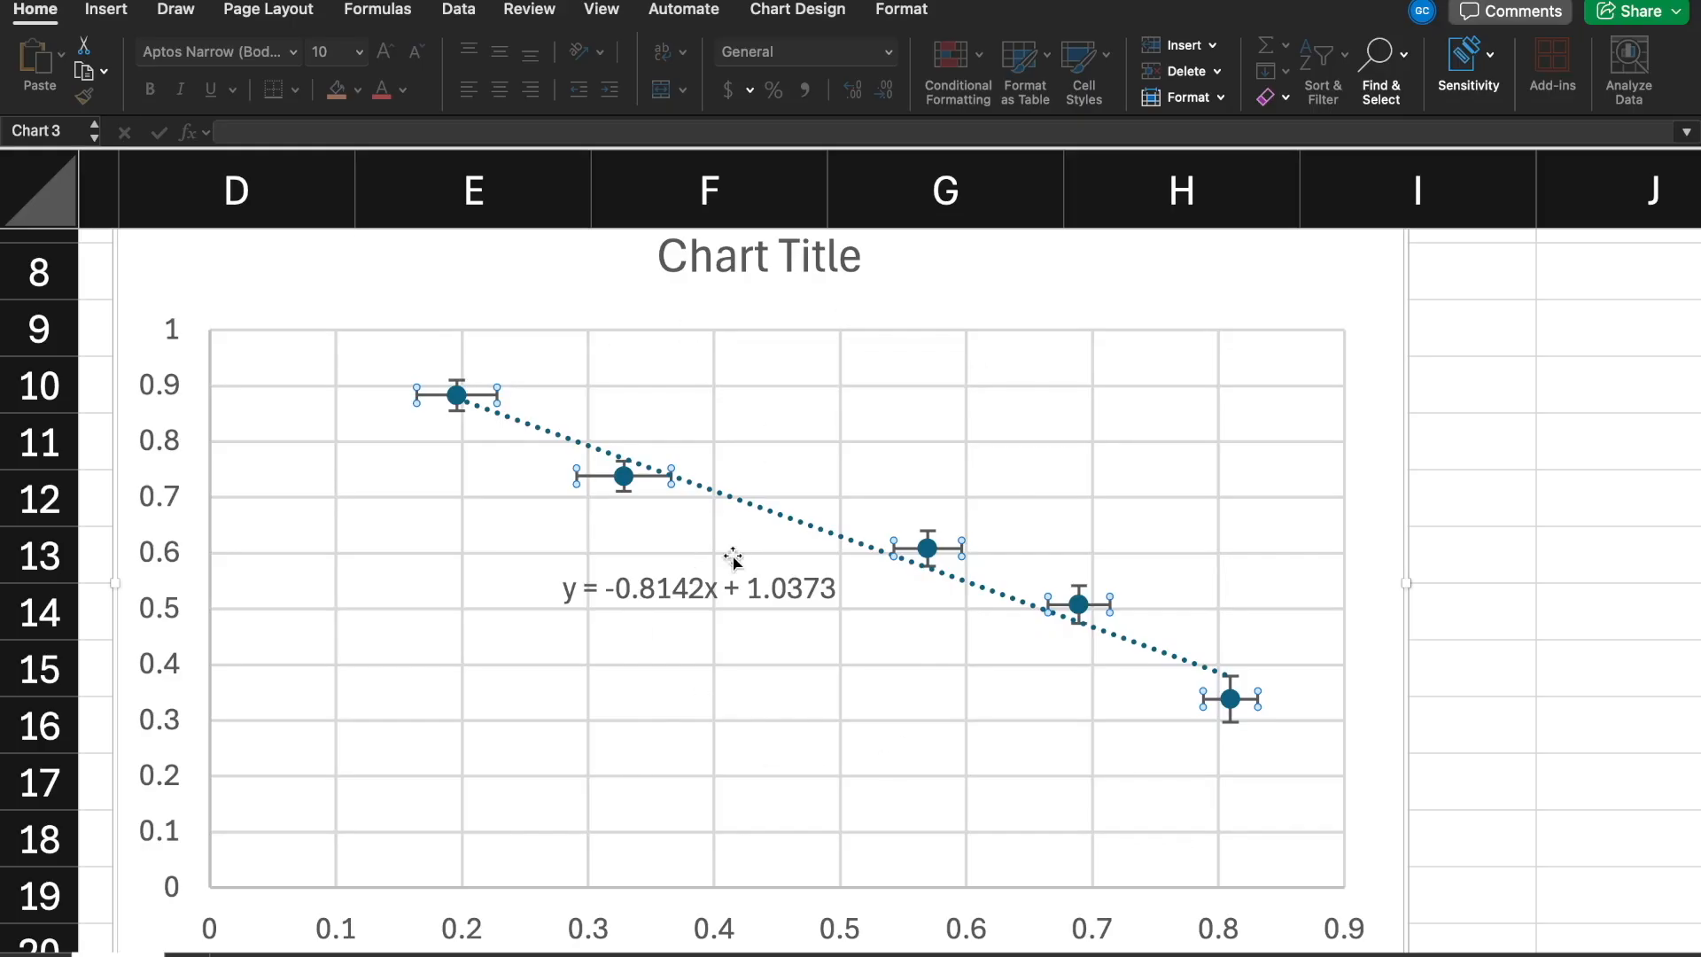
scroll(776, 585, "up", 1)
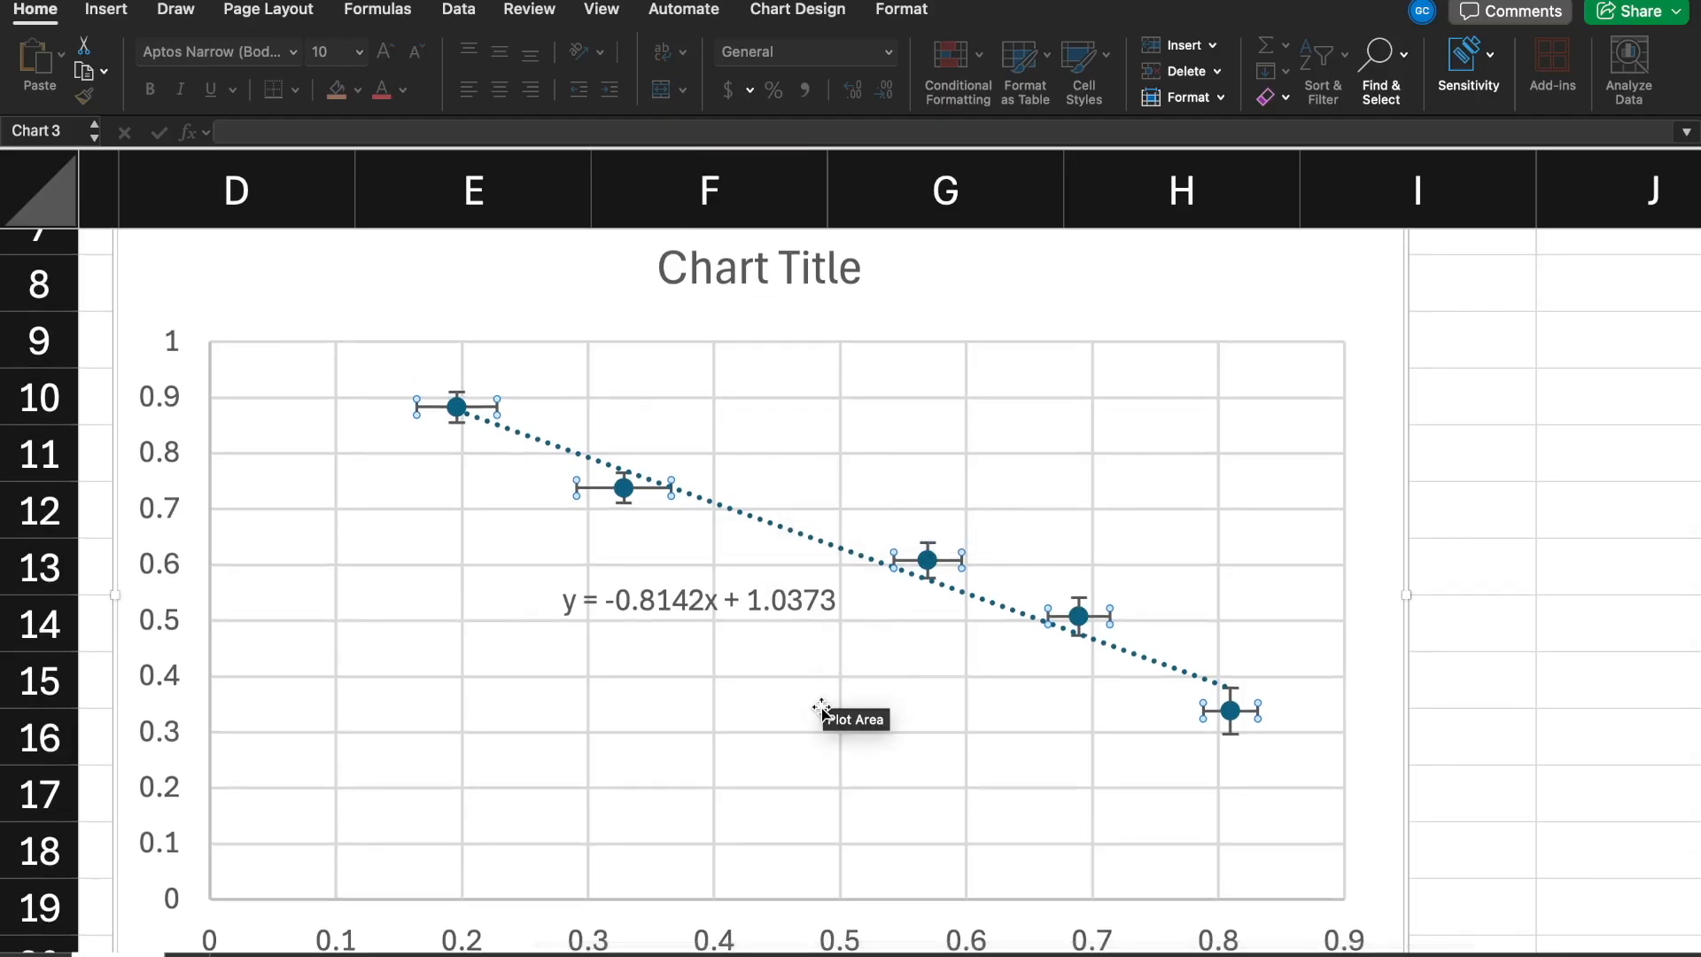
scroll(815, 714, "down", 5)
scroll(816, 714, "up", 10)
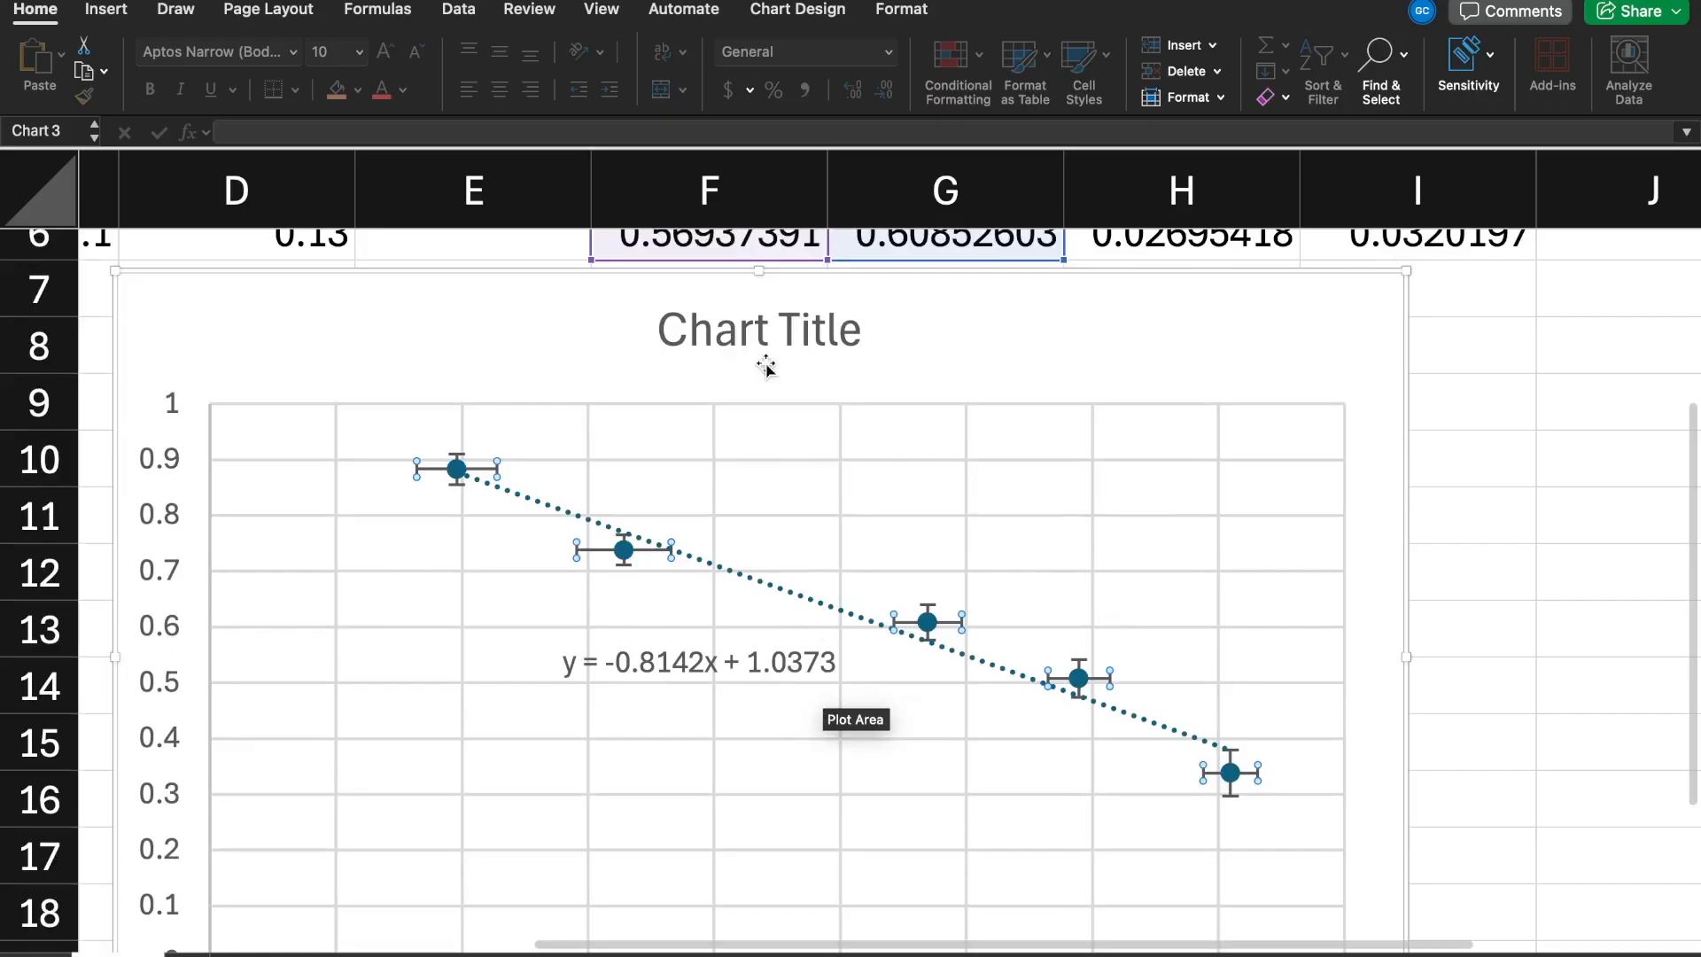
left_click(735, 344)
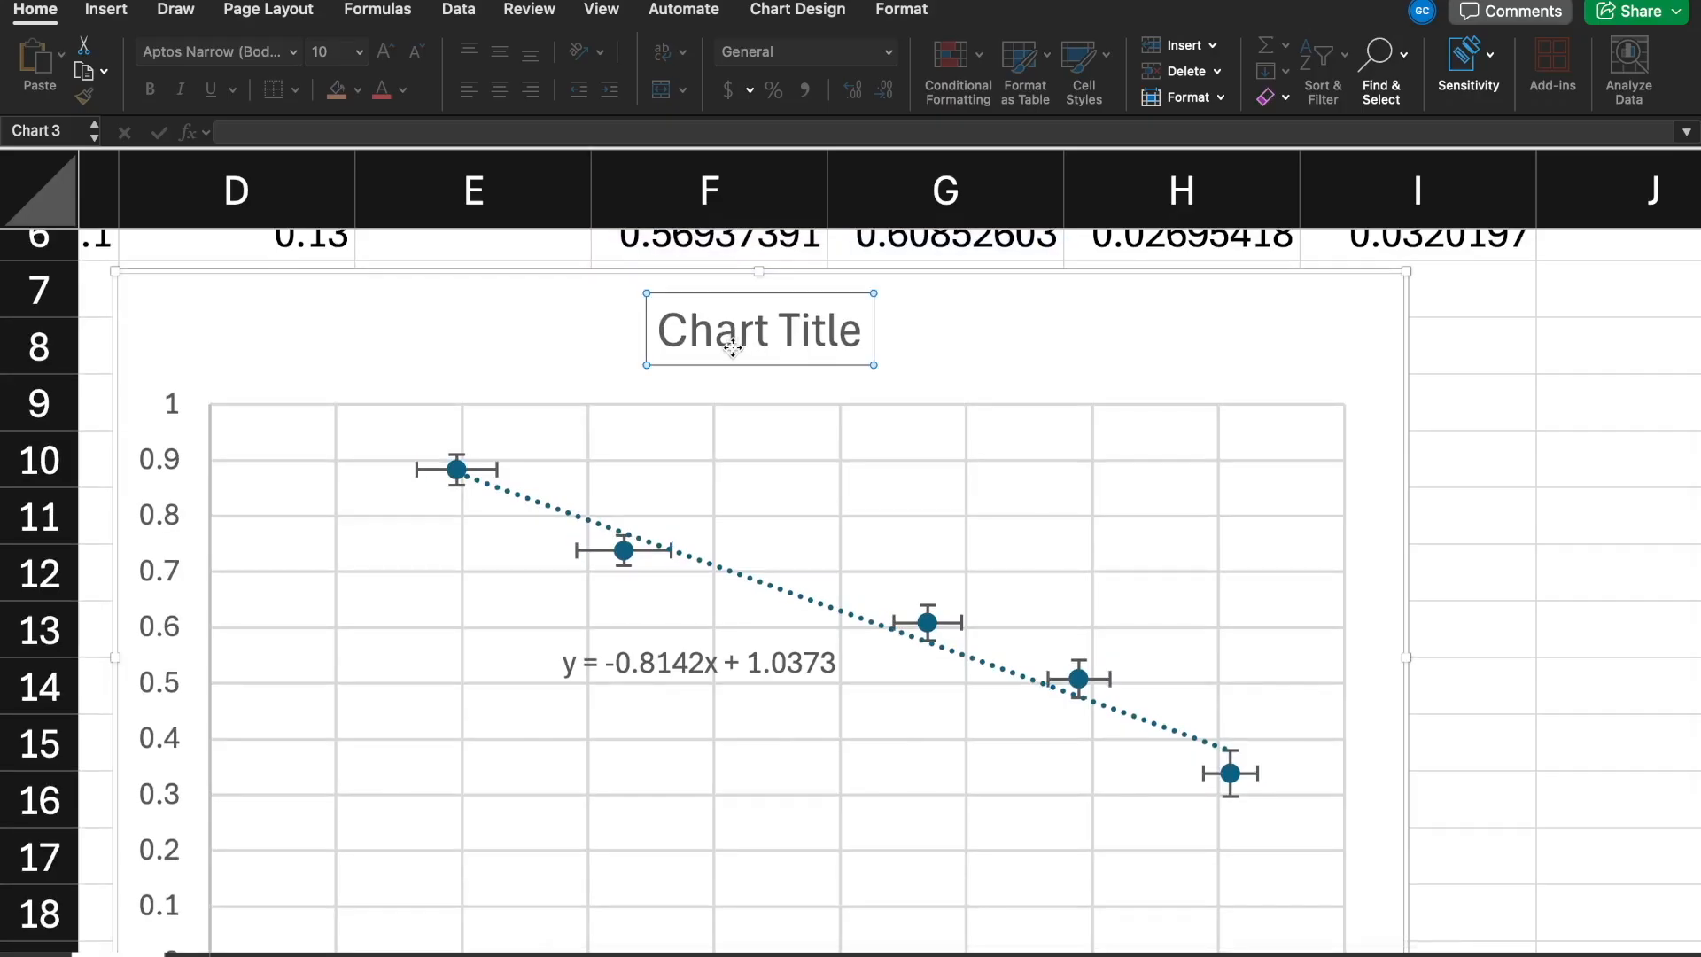
double_click(732, 347)
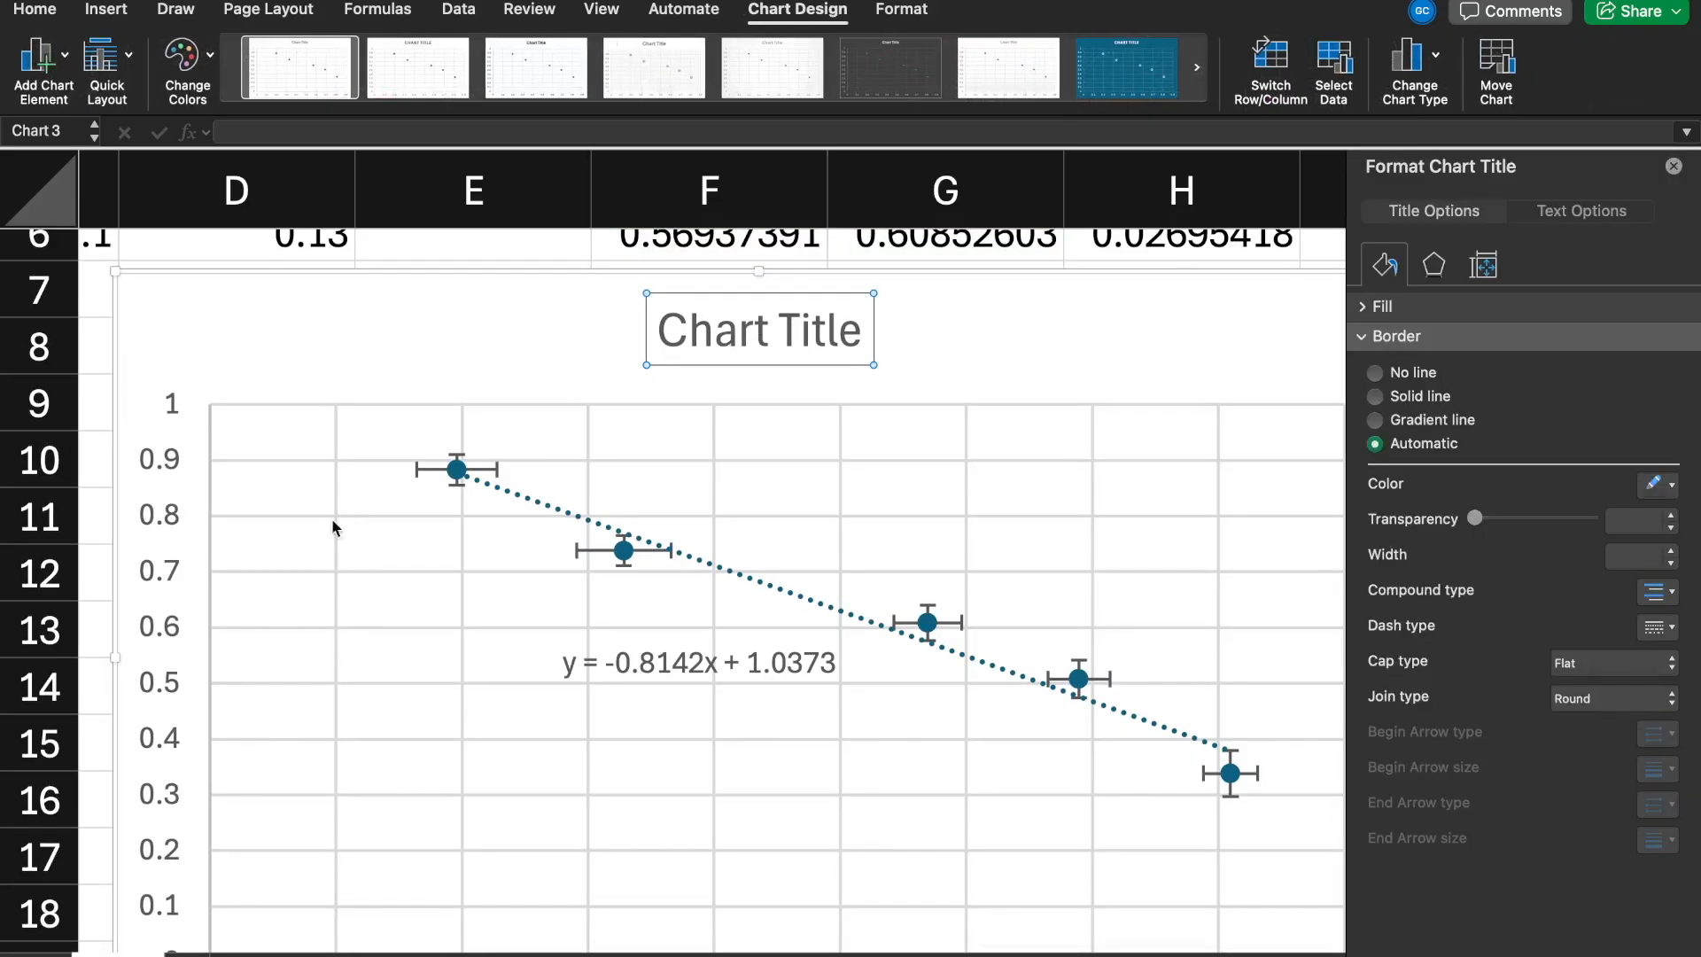
left_click(170, 546)
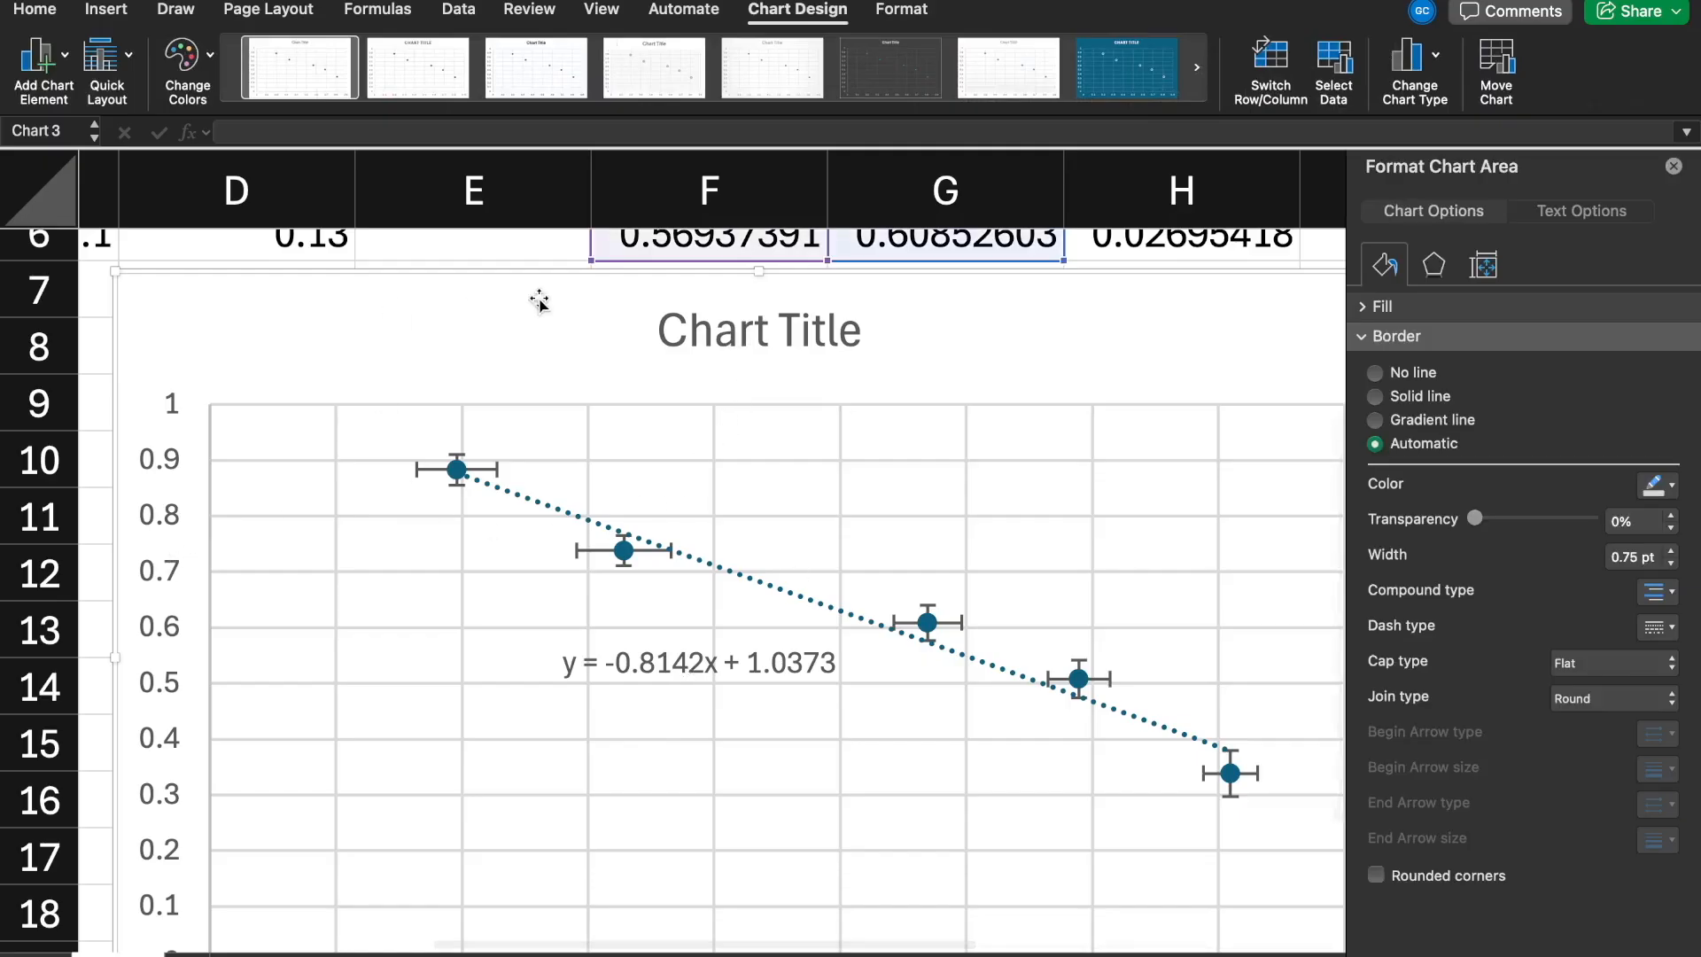
left_click(1672, 167)
scroll(852, 604, "down", 1)
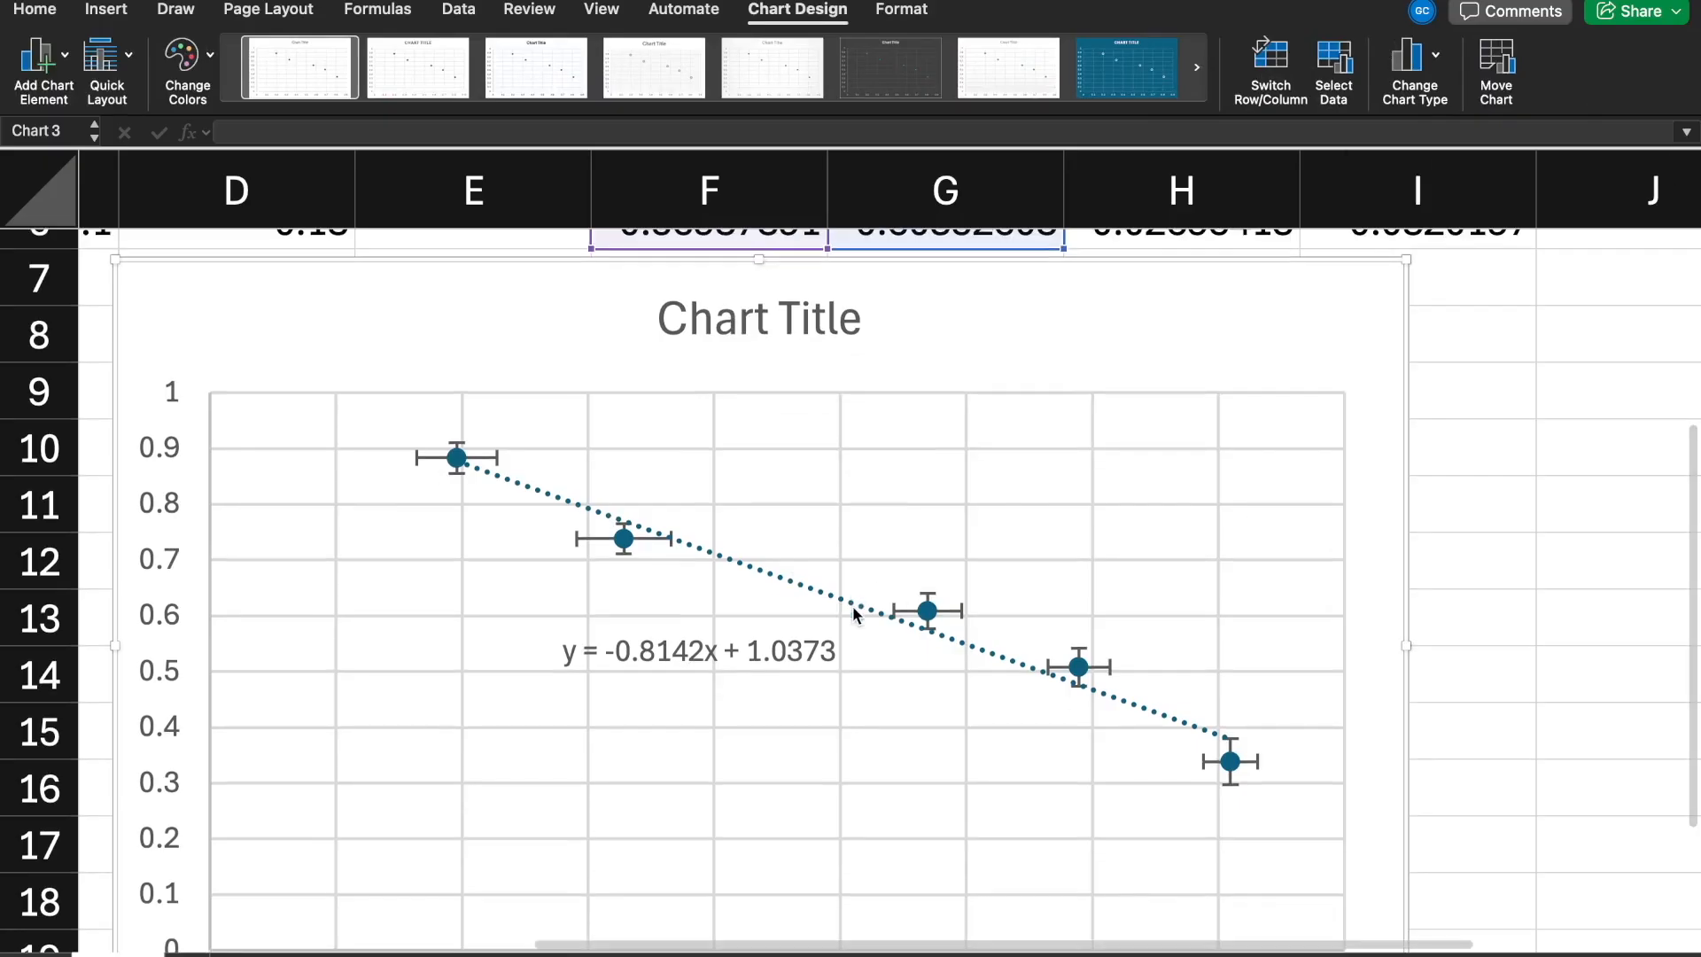
scroll(852, 609, "down", 2)
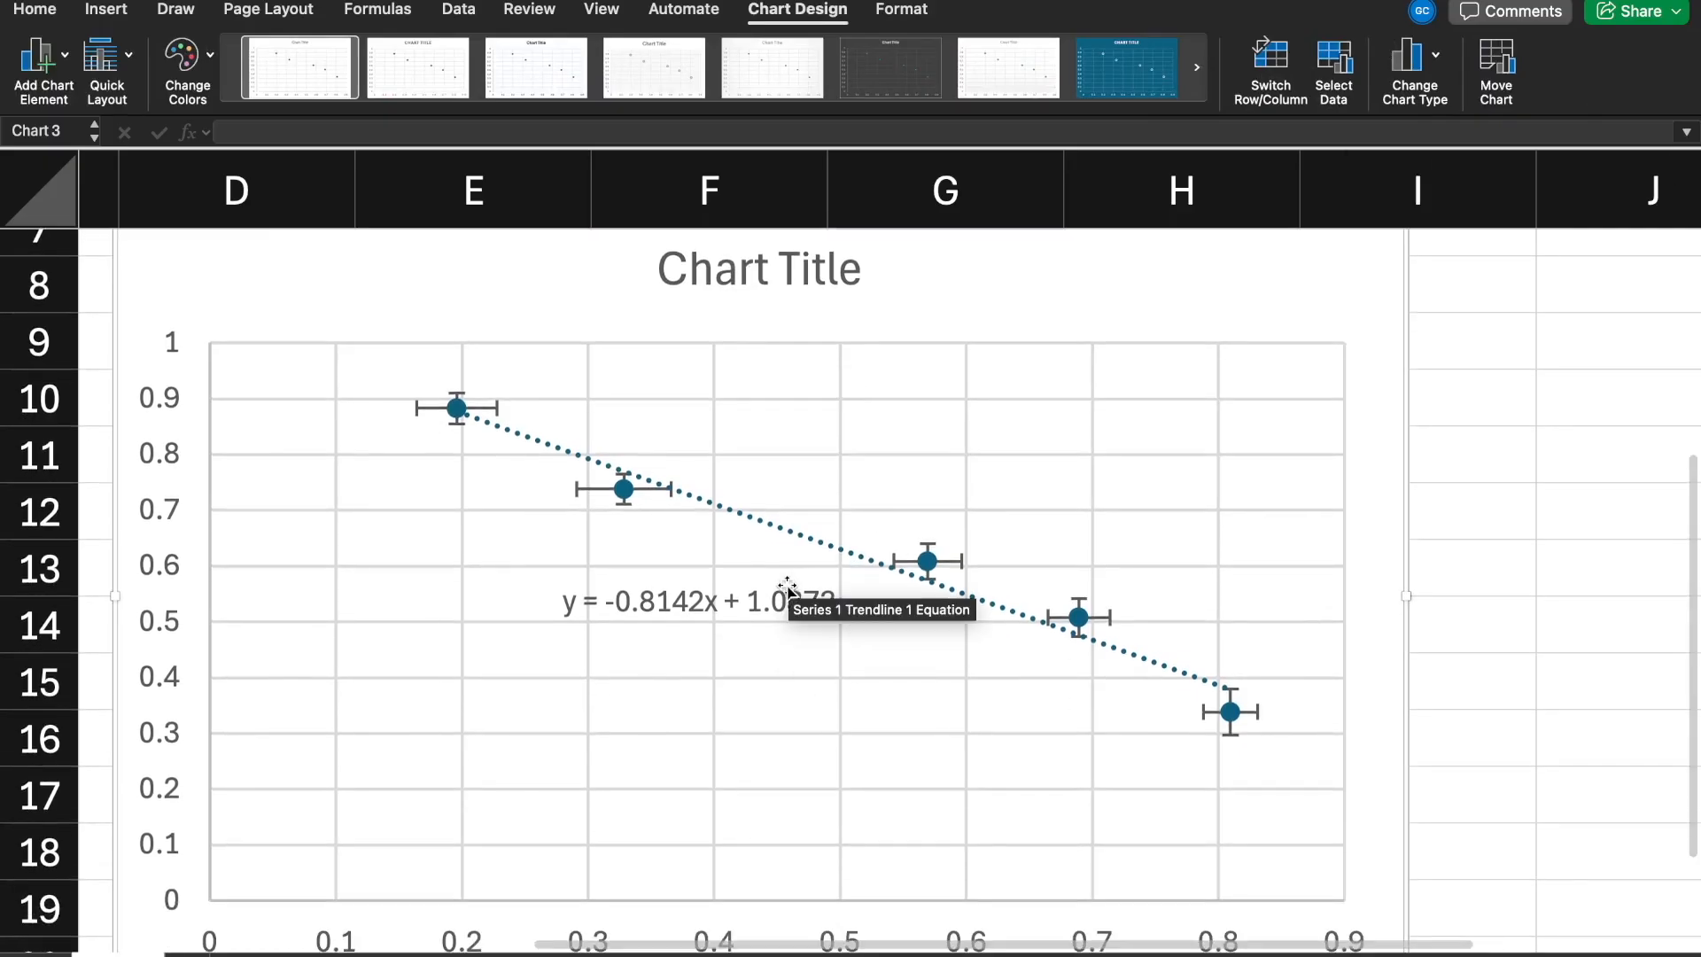